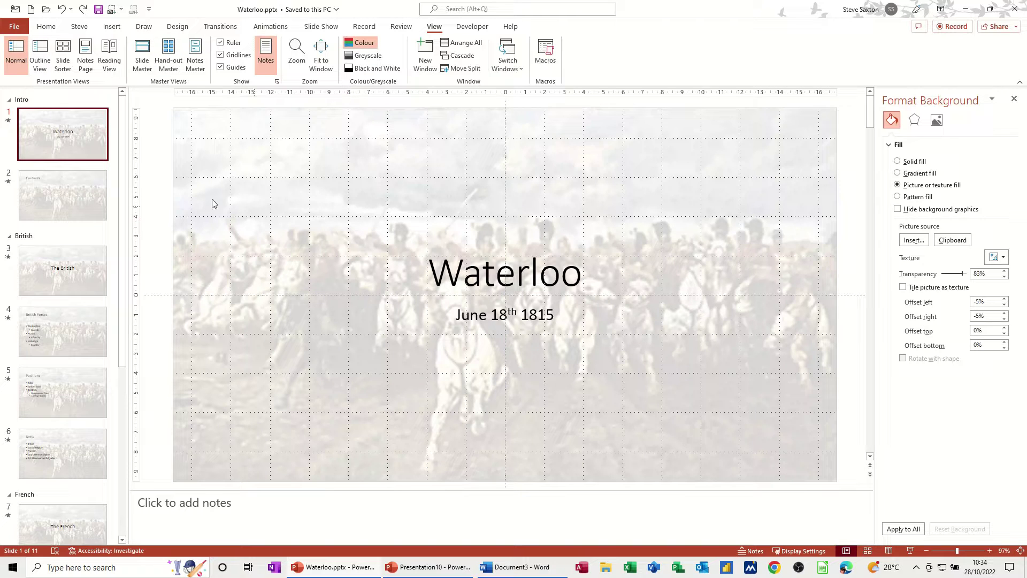
Collapse the Intro, British, French and Index sections.
{"action": "left_click", "coordinate": [11, 101]}
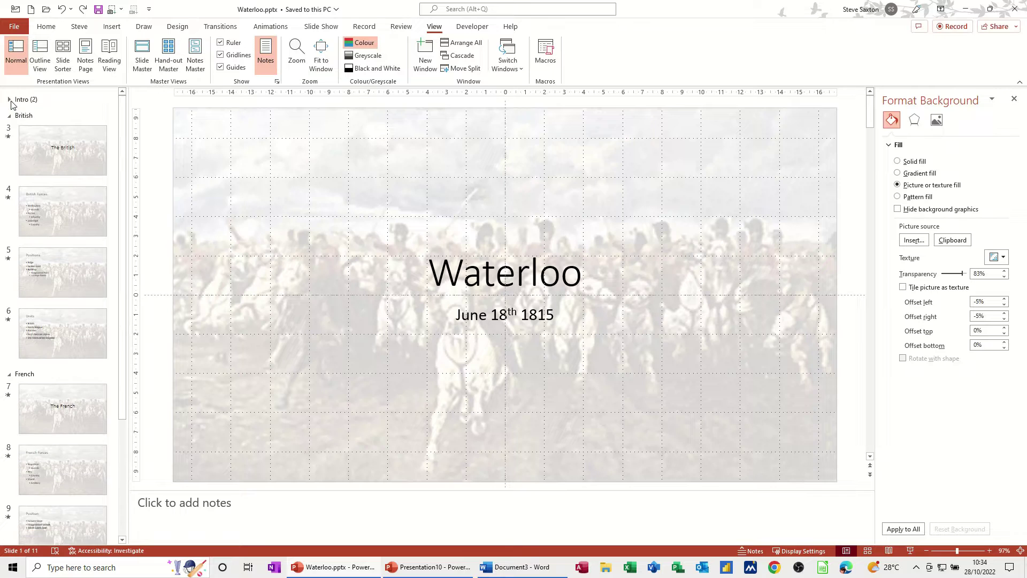
{"action": "left_click", "coordinate": [10, 116]}
{"action": "left_click", "coordinate": [10, 132]}
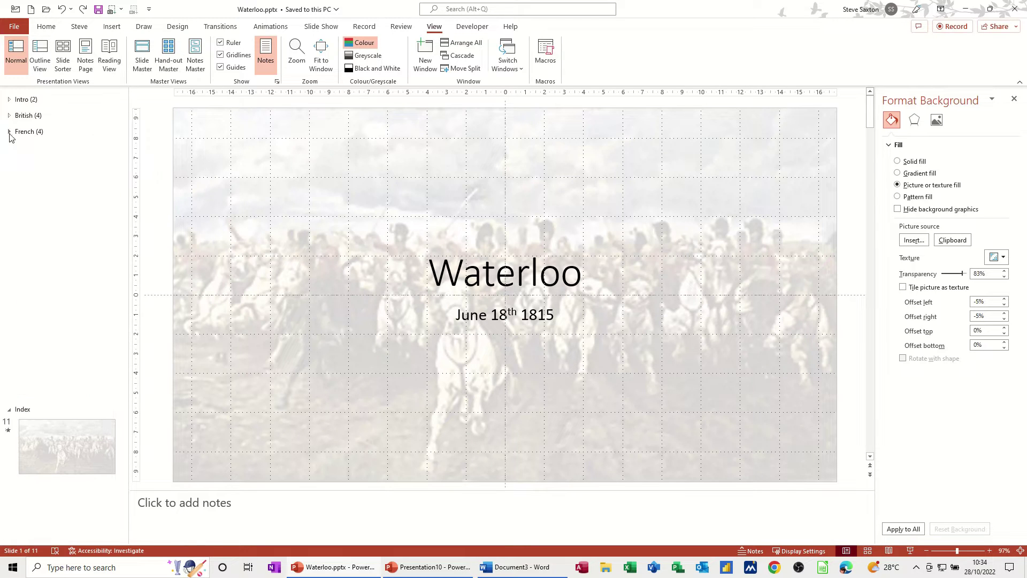
{"action": "left_click", "coordinate": [10, 148]}
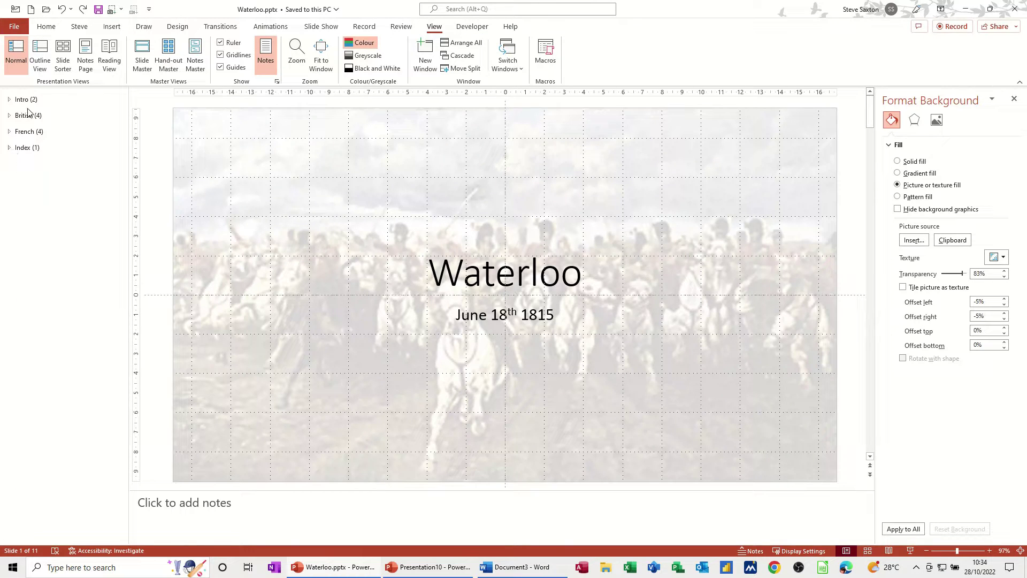
Expand all four sections again and open the Contents slide (slide 2).
{"action": "left_click", "coordinate": [10, 148]}
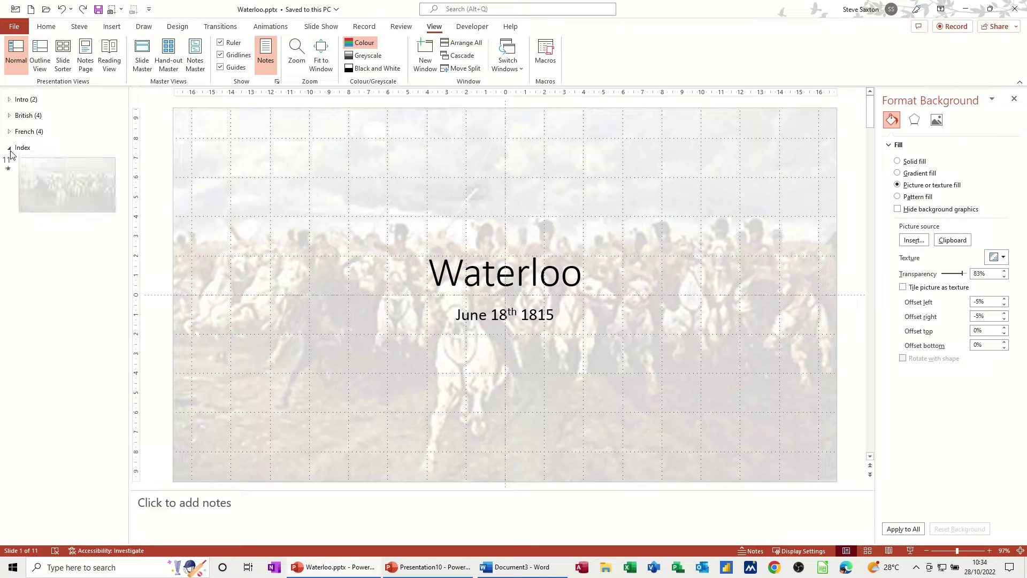
{"action": "left_click", "coordinate": [10, 132]}
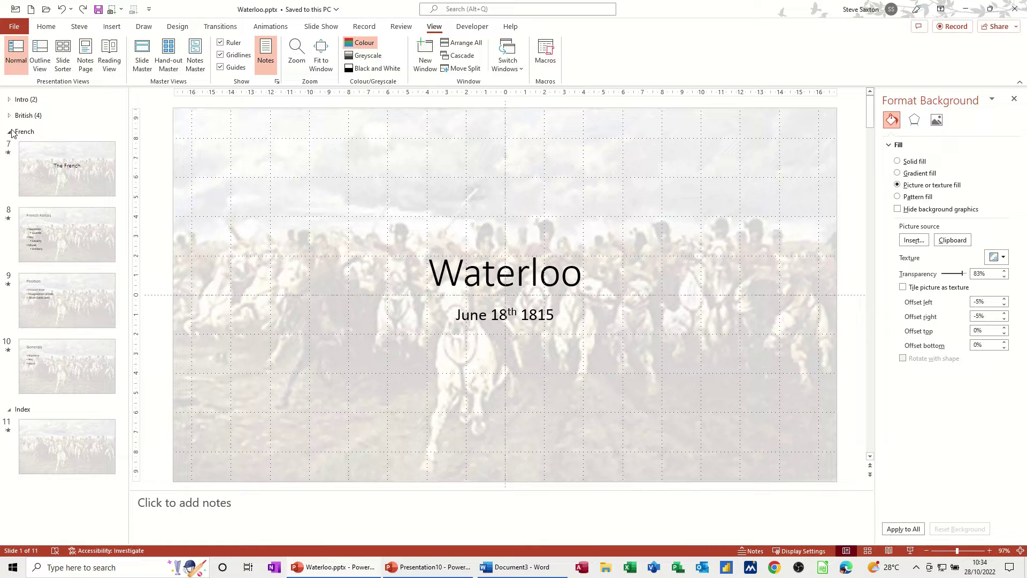
{"action": "left_click", "coordinate": [9, 116]}
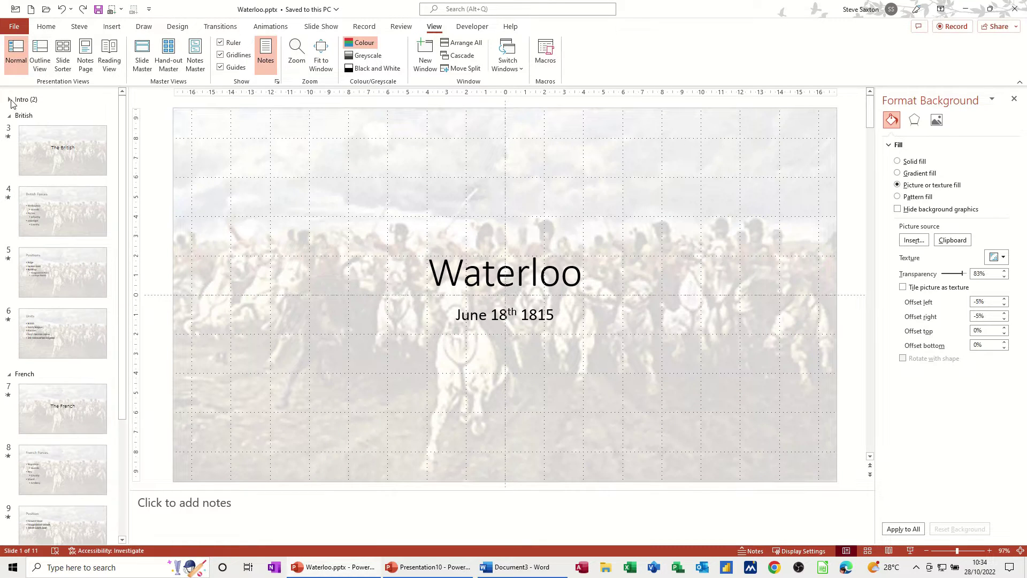
{"action": "left_click", "coordinate": [10, 100]}
{"action": "left_click", "coordinate": [57, 192]}
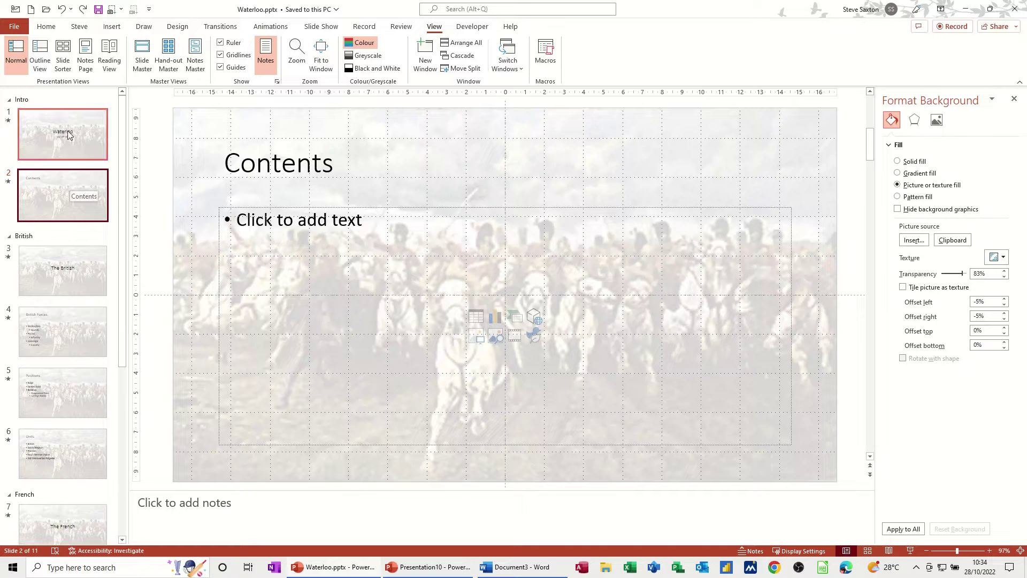
Switch to Outline view and select the titles The British, British Forces, Positions and Units.
{"action": "left_click", "coordinate": [41, 57]}
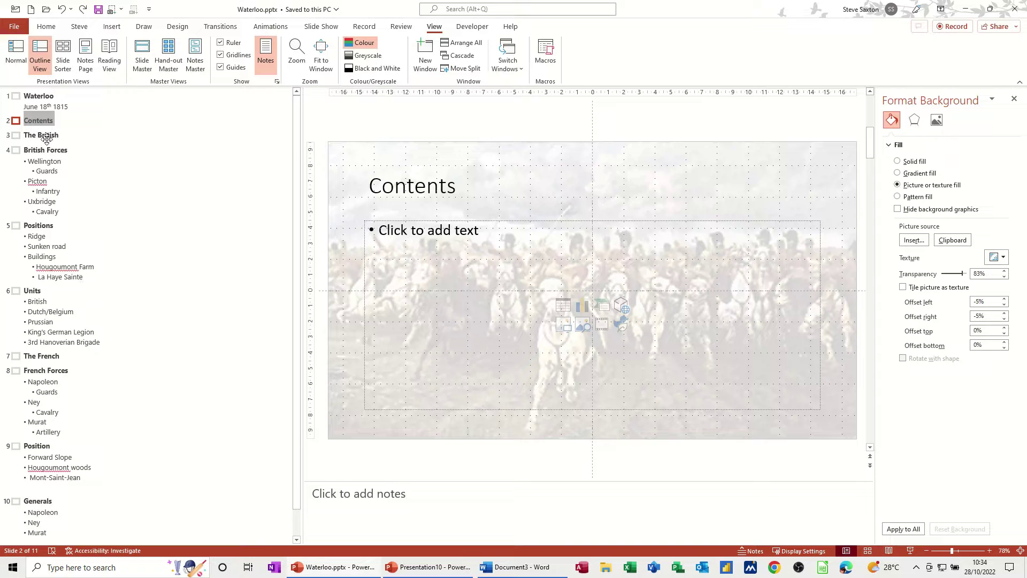
{"action": "triple_click", "coordinate": [65, 135]}
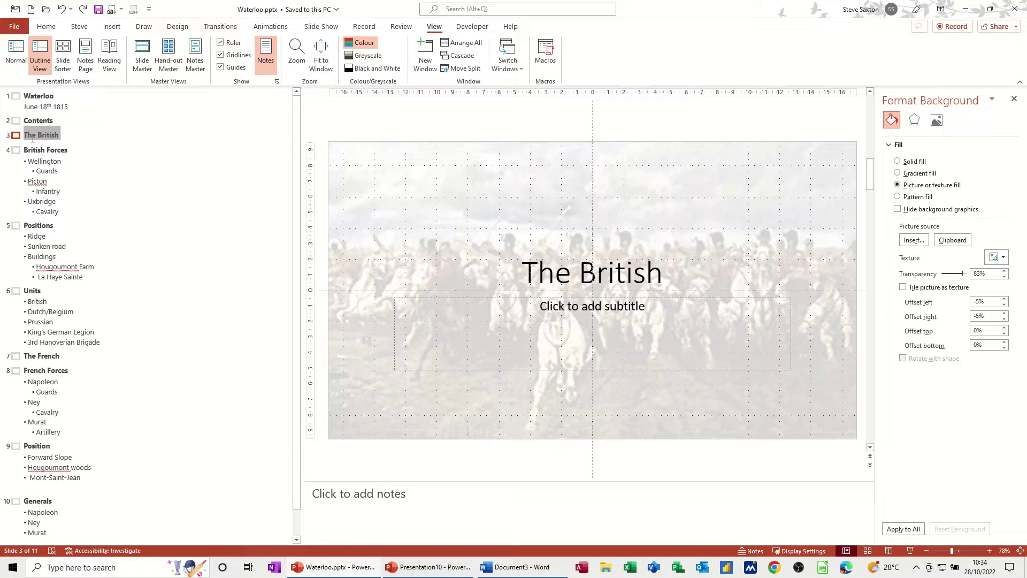
{"action": "triple_click", "coordinate": [72, 152]}
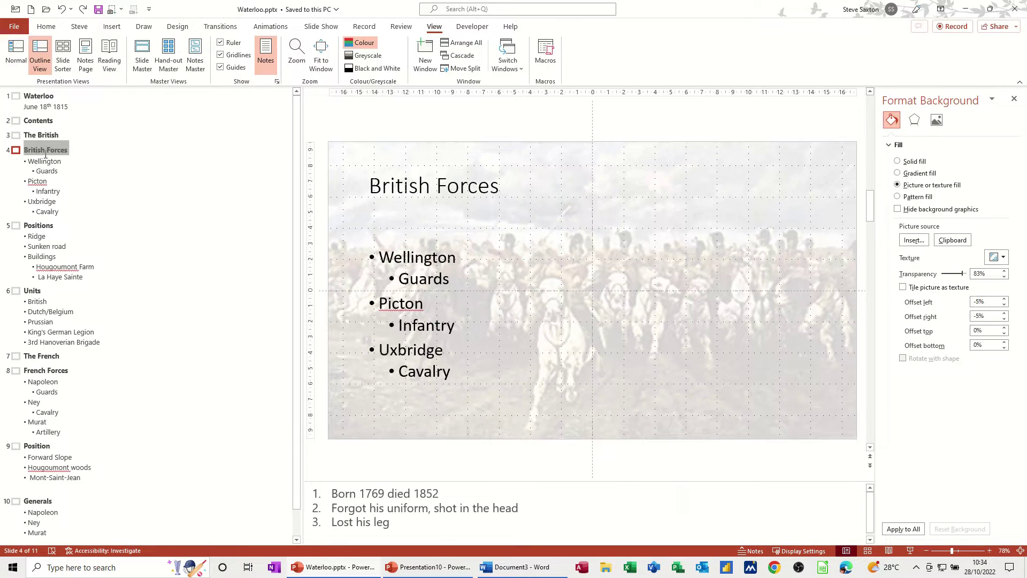
{"action": "triple_click", "coordinate": [40, 226]}
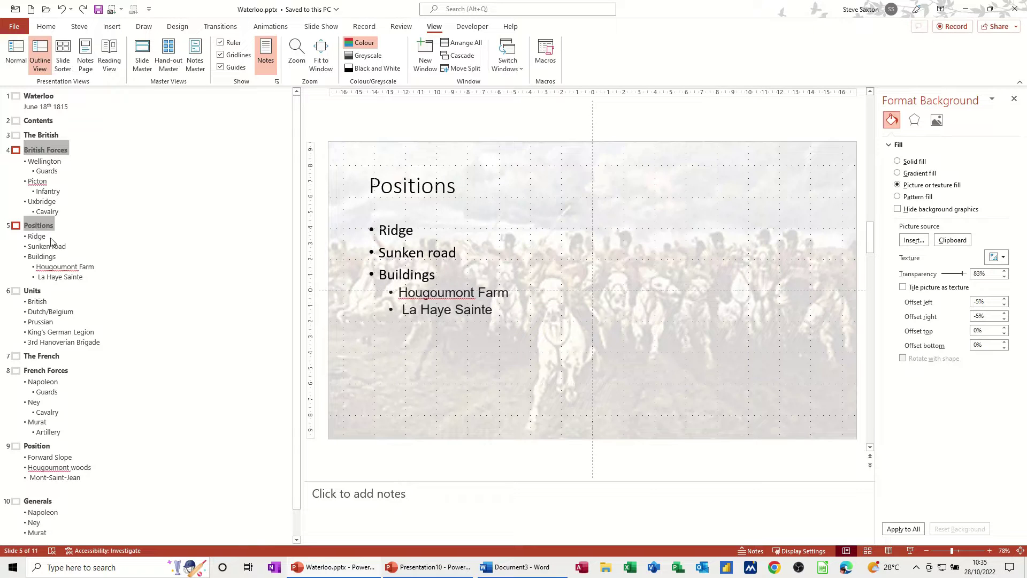
{"action": "triple_click", "coordinate": [34, 291]}
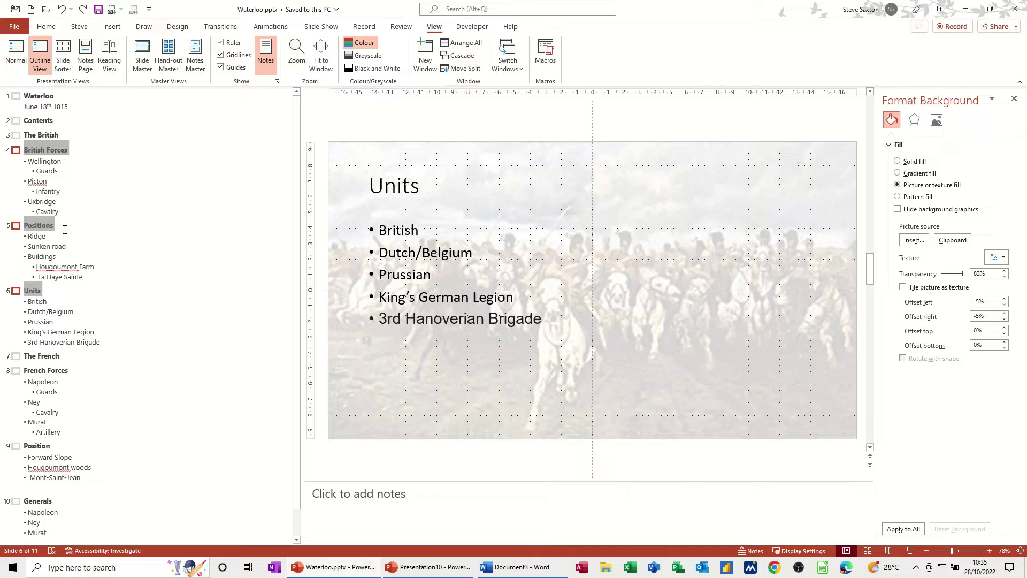
Select all the outline text and bring up the blank Word document.
{"action": "left_click", "coordinate": [127, 225]}
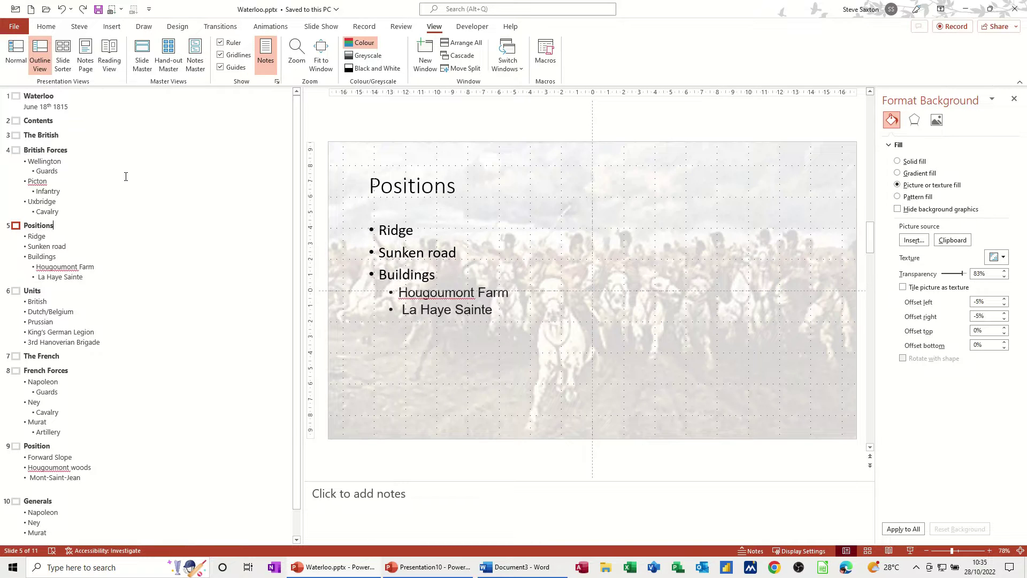
{"action": "key", "text": "ctrl+a"}
{"action": "key", "text": "ctrl+c"}
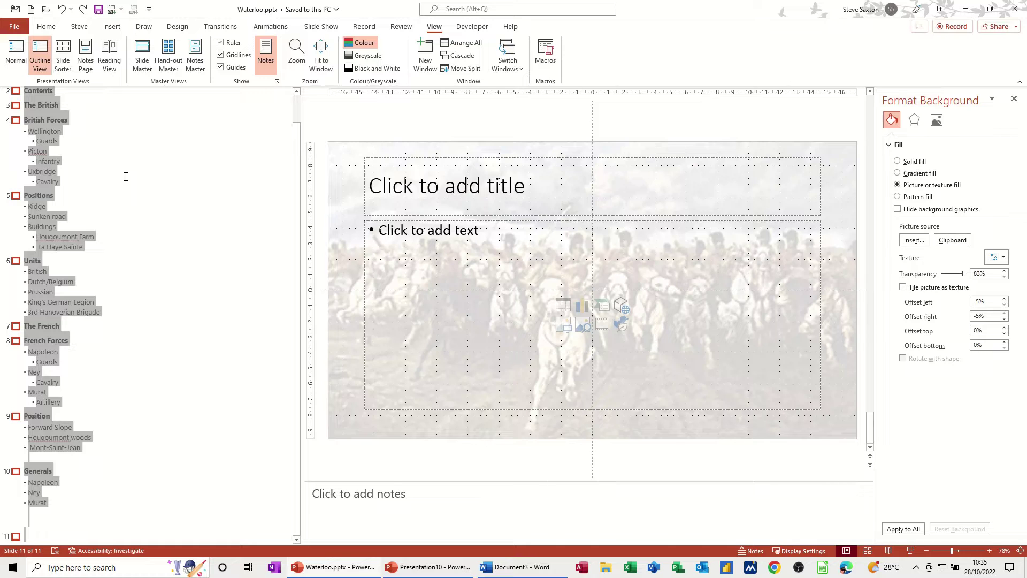
{"action": "left_click", "coordinate": [488, 569]}
Paste the outline, then select the Waterloo, Contents, The British, British Forces and Positions lines.
{"action": "key", "text": "ctrl+v"}
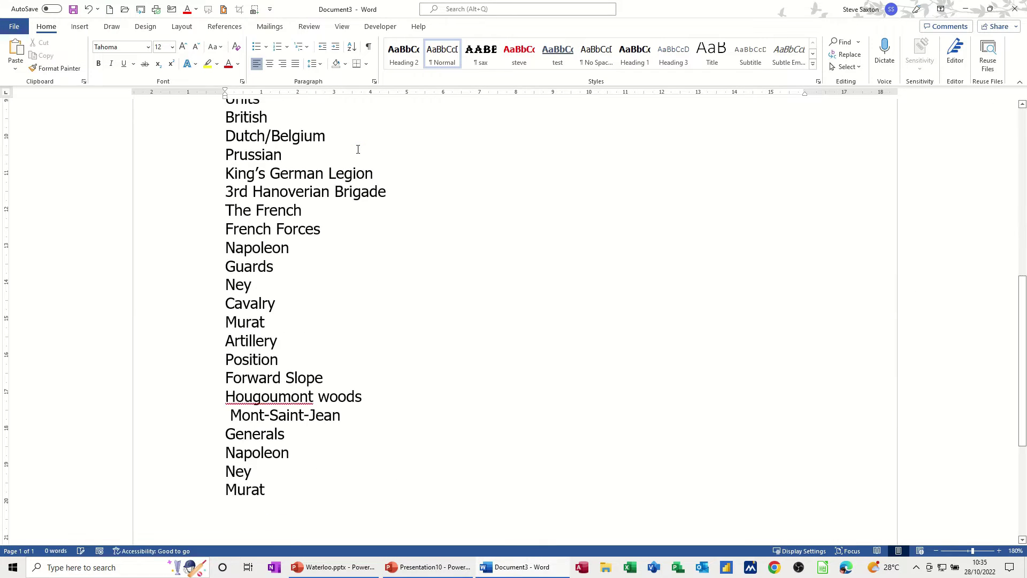
{"action": "scroll", "coordinate": [454, 291], "scroll_direction": "up", "scroll_amount": 5}
{"action": "scroll", "coordinate": [452, 295], "scroll_direction": "up", "scroll_amount": 3}
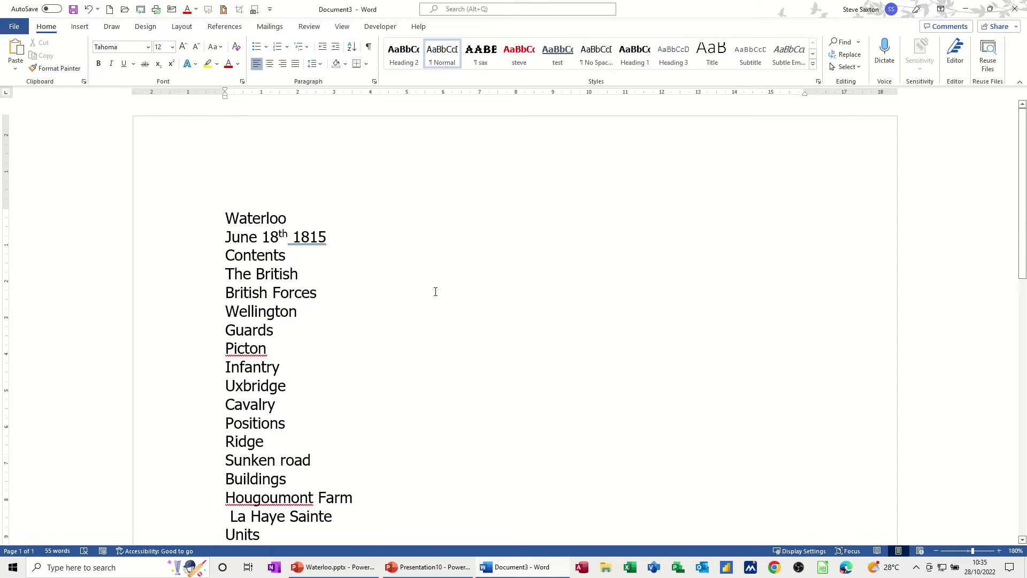
{"action": "left_click", "coordinate": [205, 222]}
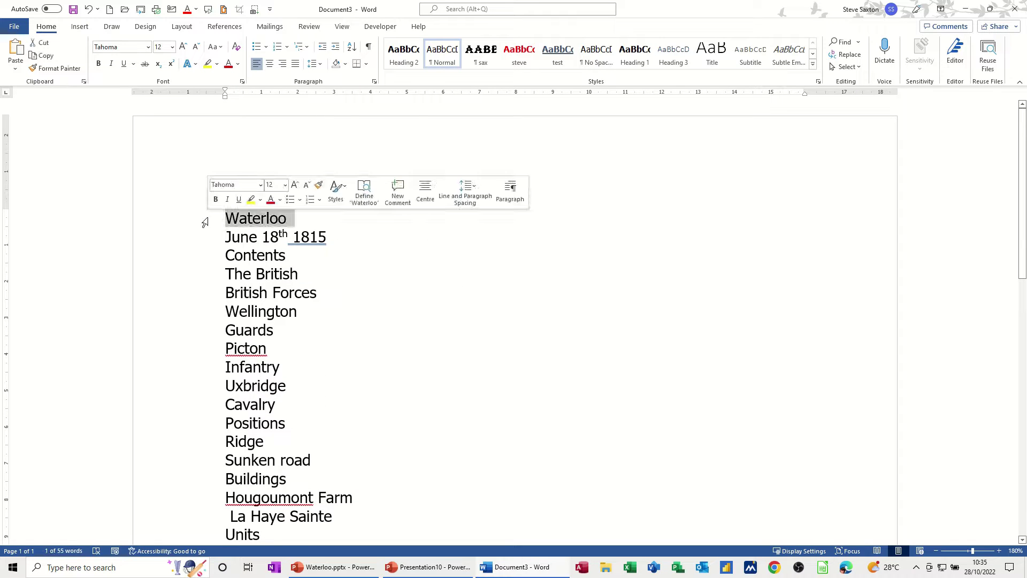
{"action": "left_click", "coordinate": [190, 257], "text": "ctrl"}
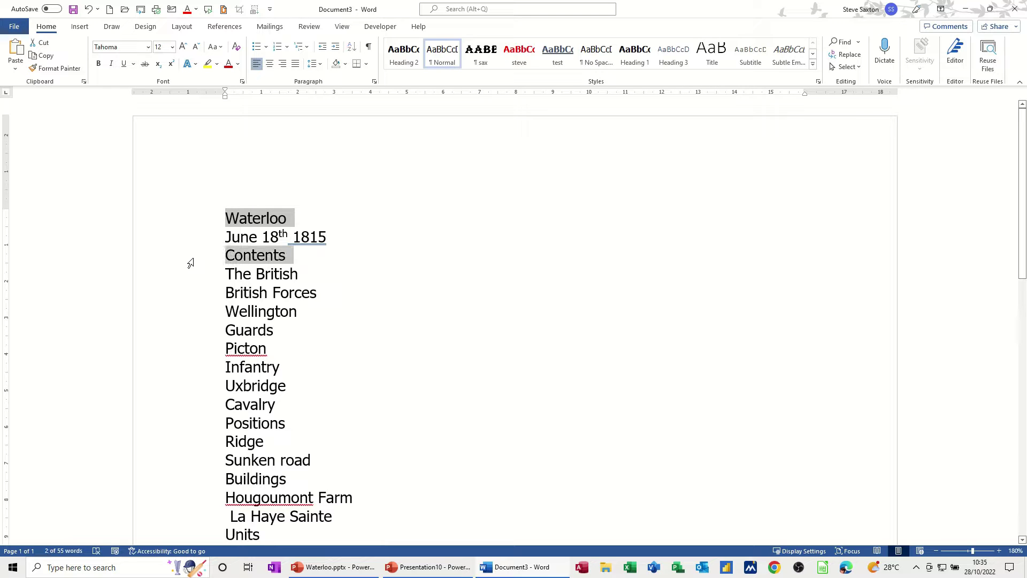
{"action": "left_click", "coordinate": [190, 275], "text": "ctrl"}
{"action": "left_click", "coordinate": [192, 295], "text": "ctrl"}
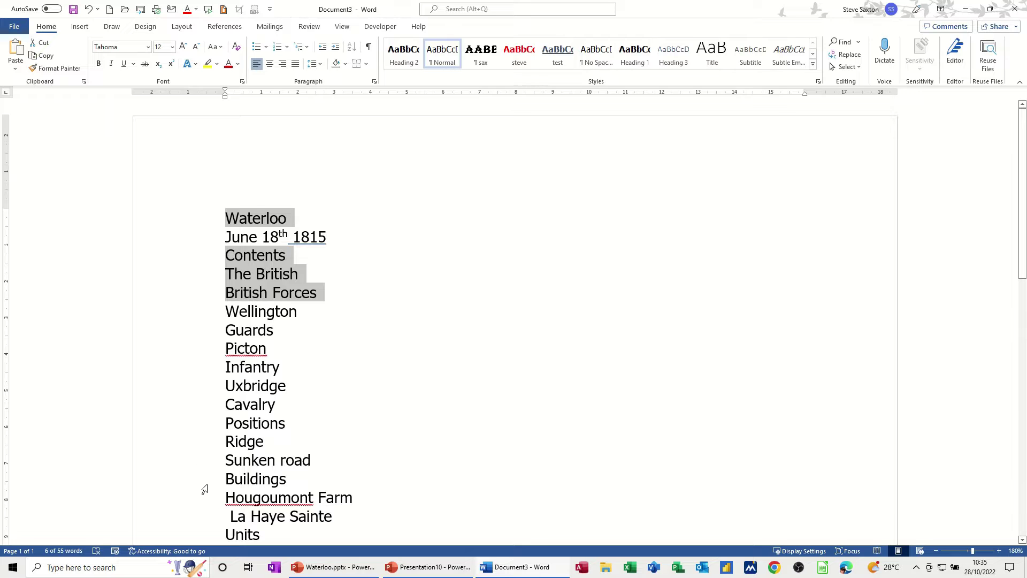
{"action": "left_click", "coordinate": [208, 431], "text": "ctrl"}
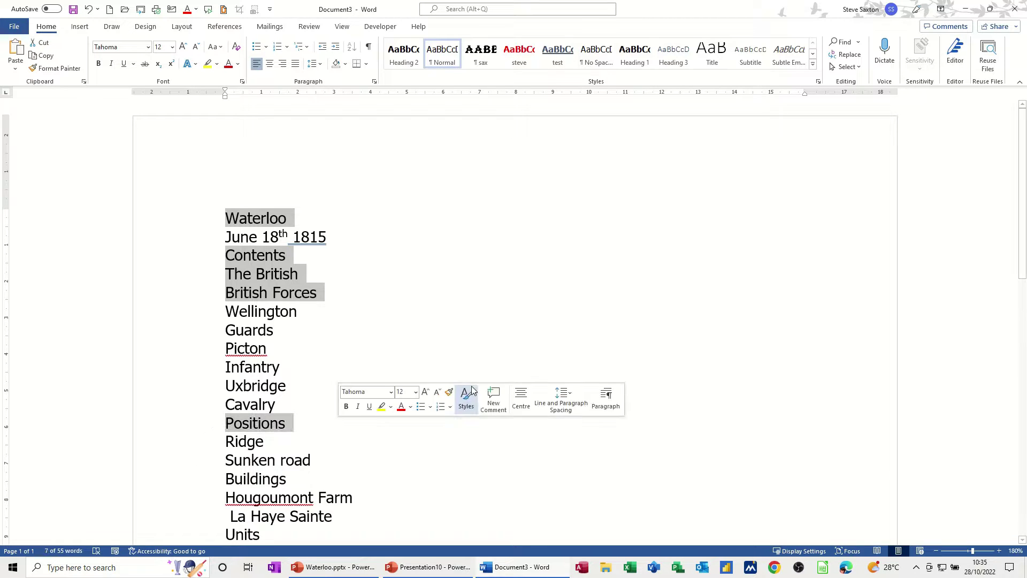
Add Units, The French, French Forces, Position and Generals to the selection and copy it.
{"action": "scroll", "coordinate": [475, 387], "scroll_direction": "down", "scroll_amount": 3}
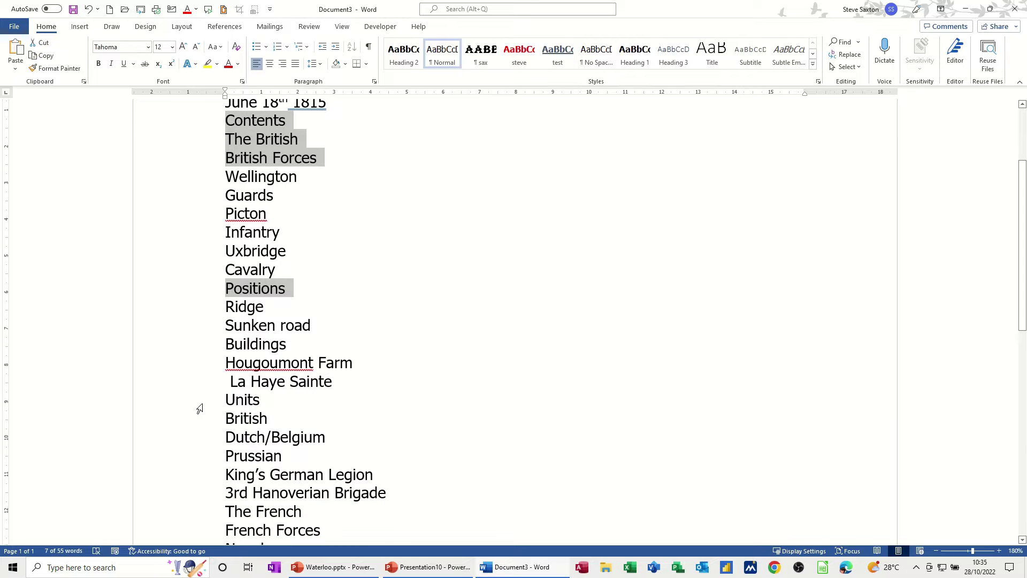
{"action": "left_click", "coordinate": [195, 404], "text": "ctrl"}
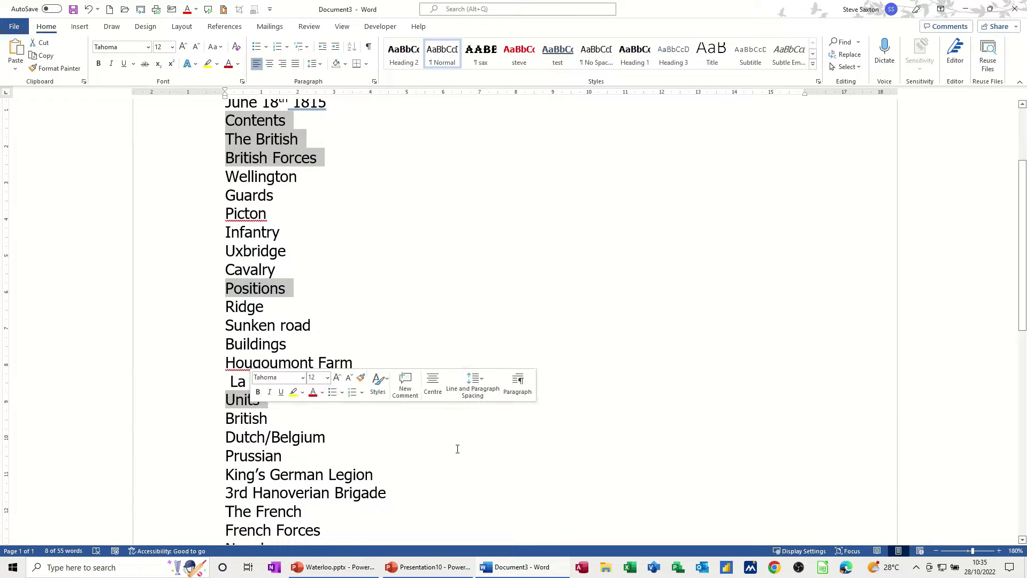
{"action": "scroll", "coordinate": [459, 452], "scroll_direction": "down", "scroll_amount": 4}
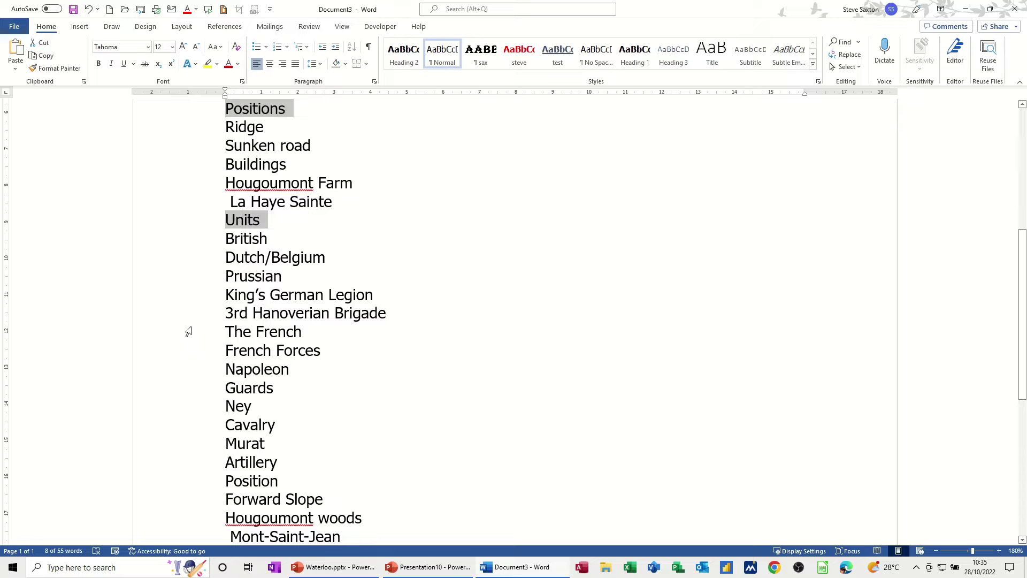
{"action": "left_click", "coordinate": [189, 332], "text": "ctrl"}
{"action": "left_click", "coordinate": [190, 356], "text": "ctrl"}
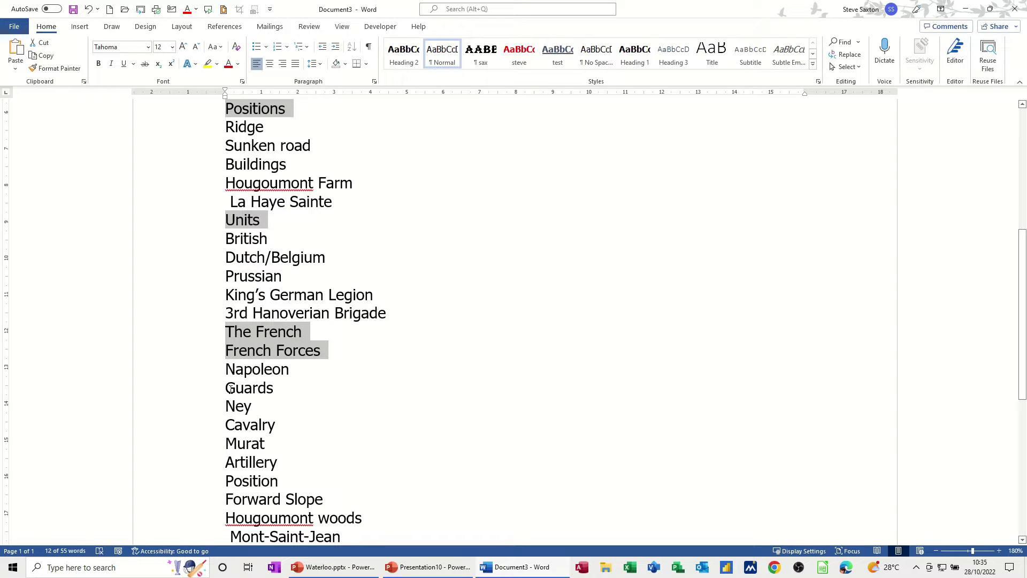
{"action": "left_click", "coordinate": [210, 482], "text": "ctrl"}
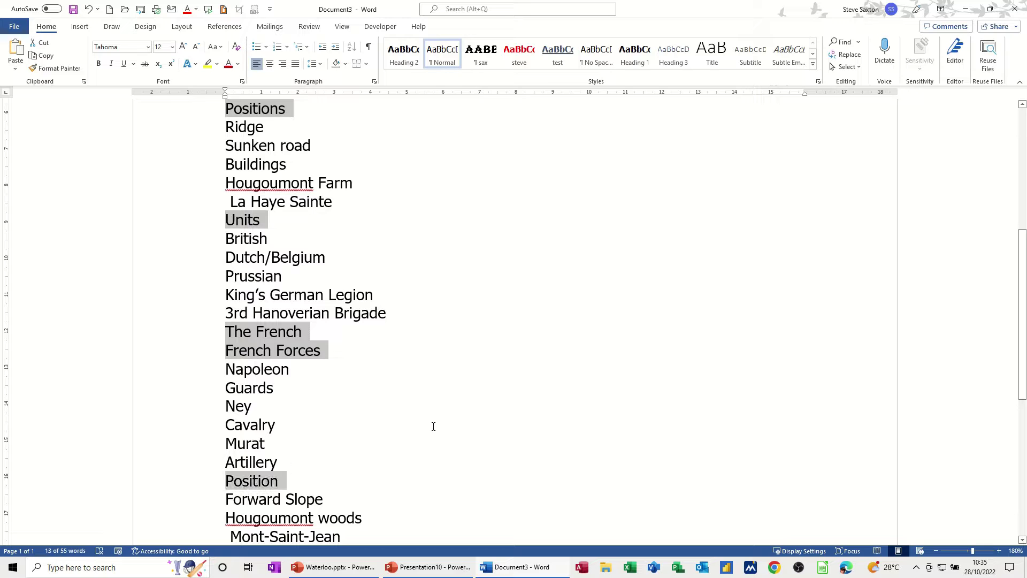
{"action": "scroll", "coordinate": [454, 418], "scroll_direction": "down", "scroll_amount": 1}
{"action": "scroll", "coordinate": [454, 417], "scroll_direction": "down", "scroll_amount": 3}
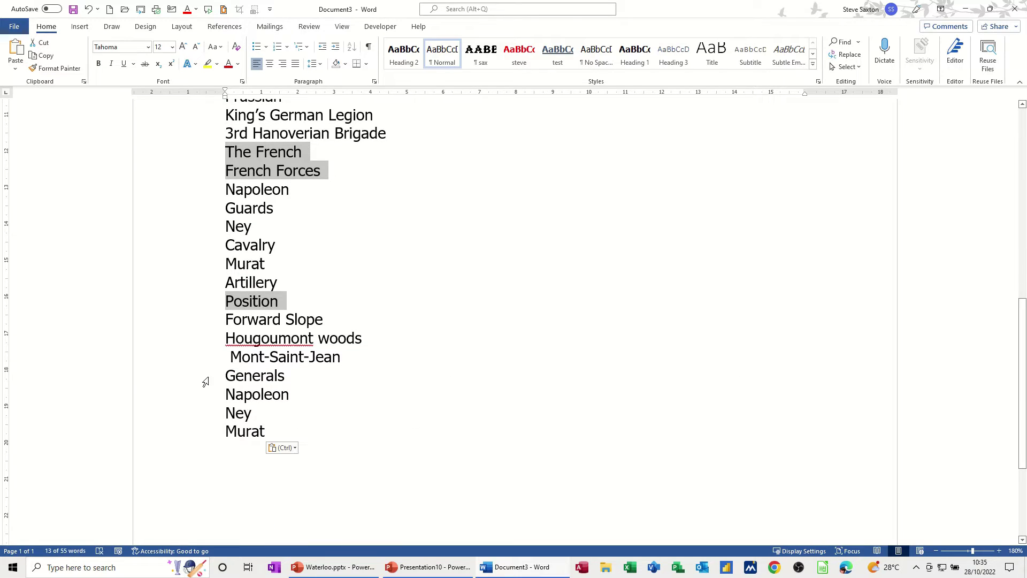
{"action": "left_click", "coordinate": [199, 381], "text": "ctrl"}
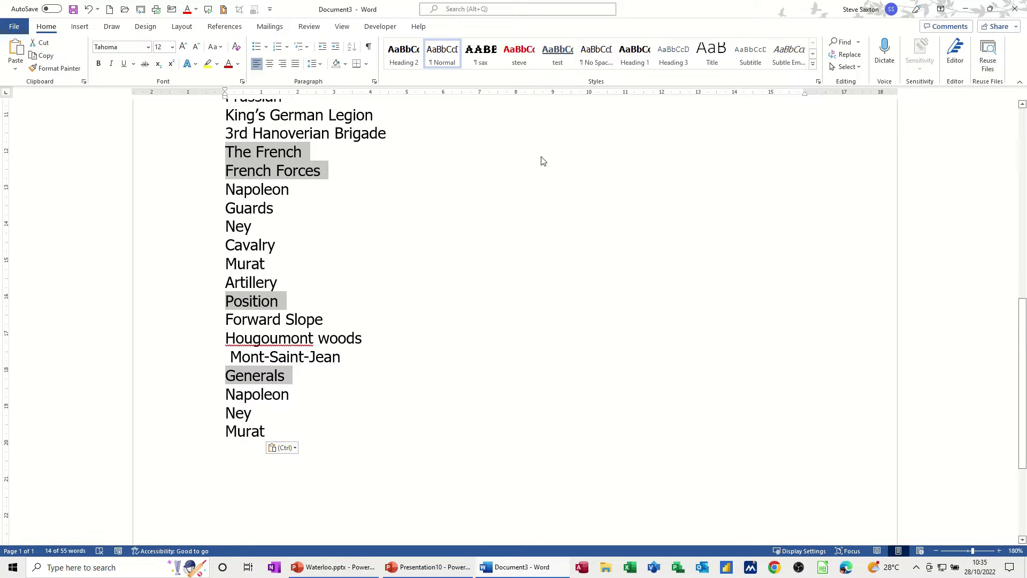
{"action": "key", "text": "ctrl+c"}
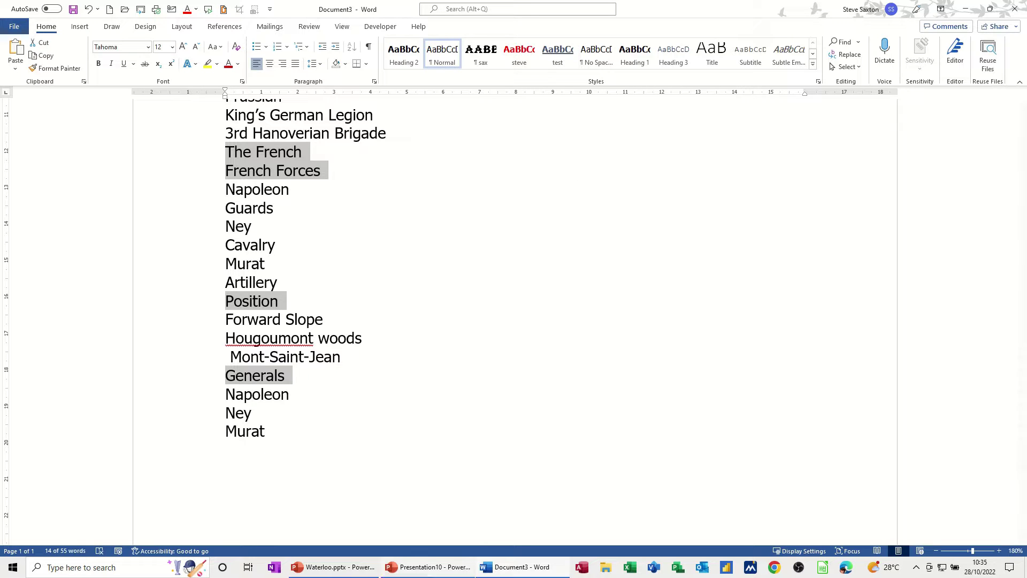
{"action": "left_click", "coordinate": [434, 568]}
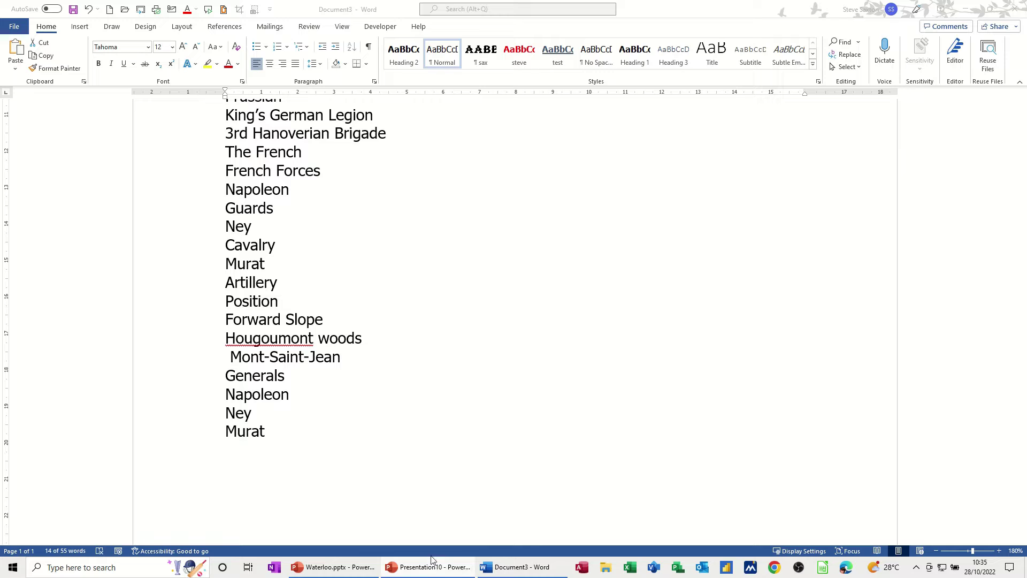
Back in the Waterloo deck, paste the ten titles into the empty body placeholder.
{"action": "left_click", "coordinate": [374, 567]}
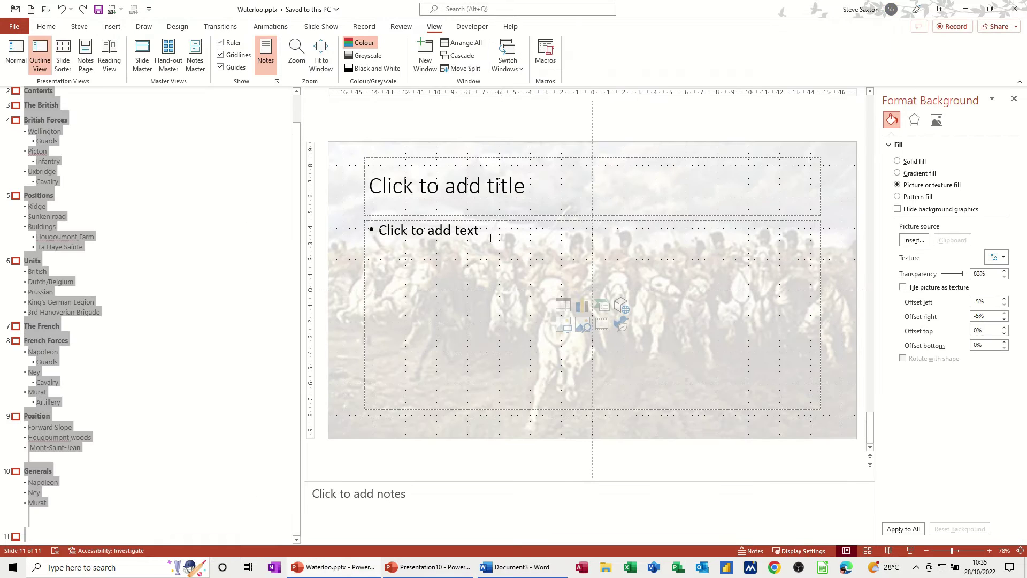
{"action": "left_click", "coordinate": [438, 240]}
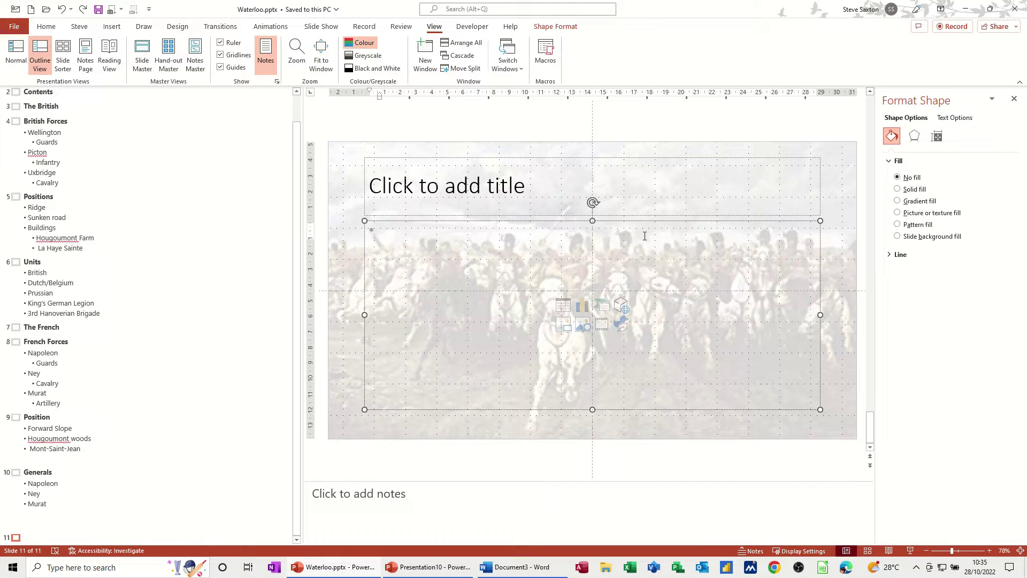
{"action": "key", "text": "ctrl+v"}
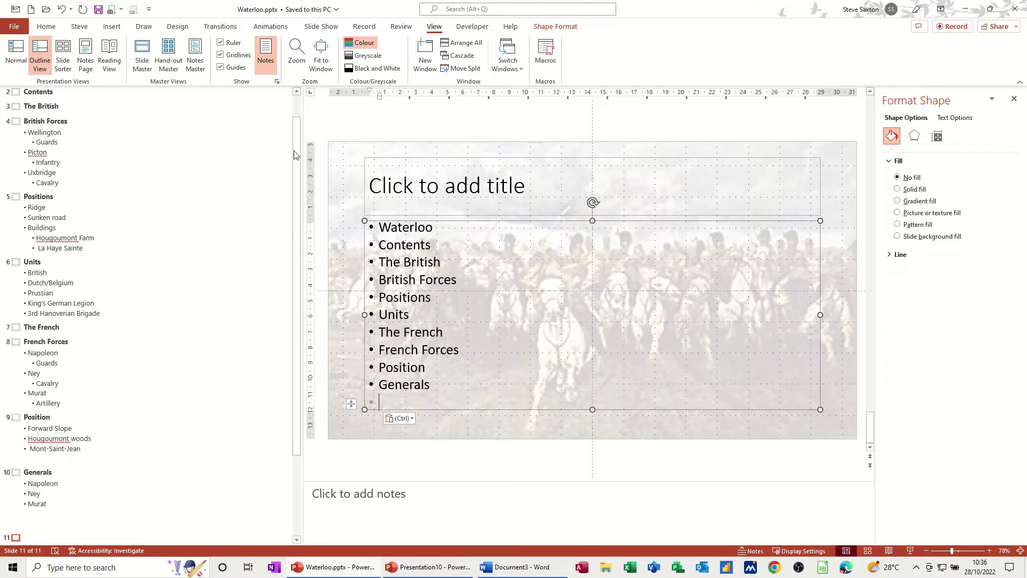
{"action": "left_click_drag", "start_coordinate": [296, 156], "coordinate": [296, 134]}
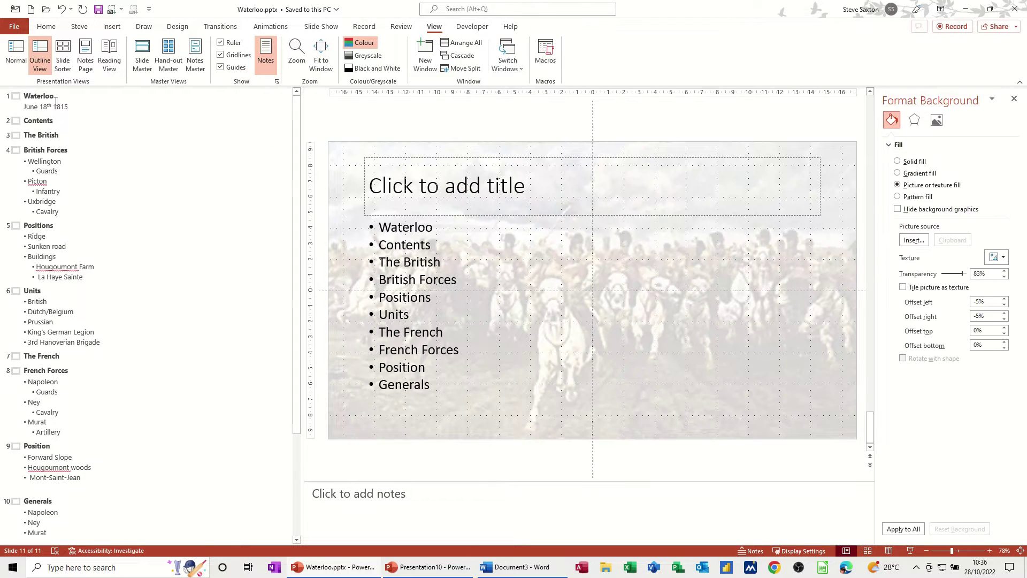
Paste the ten titles into the Contents slide body and delete the empty bullet after Generals.
{"action": "left_click", "coordinate": [16, 121]}
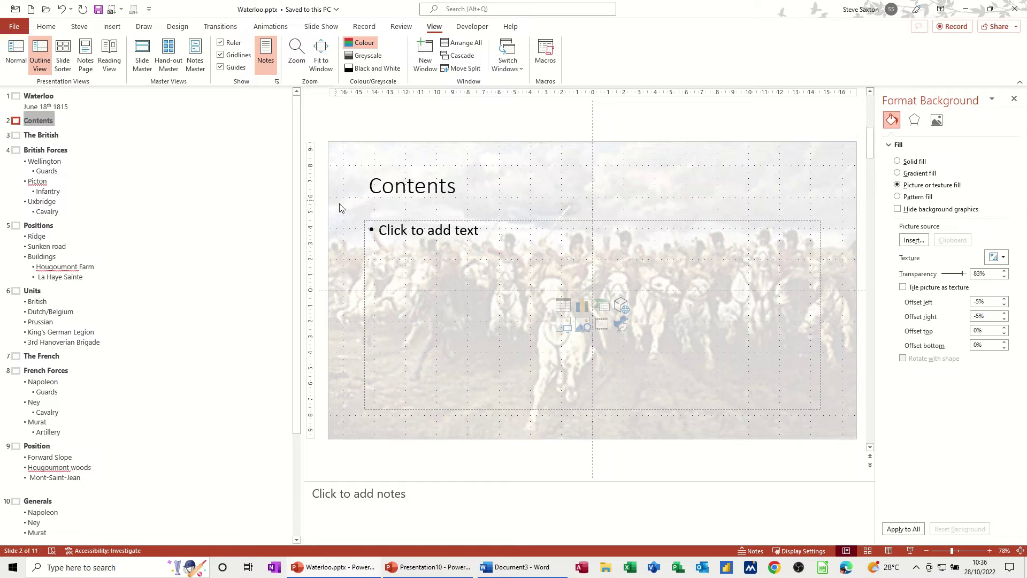
{"action": "left_click", "coordinate": [396, 232]}
{"action": "key", "text": "ctrl+v"}
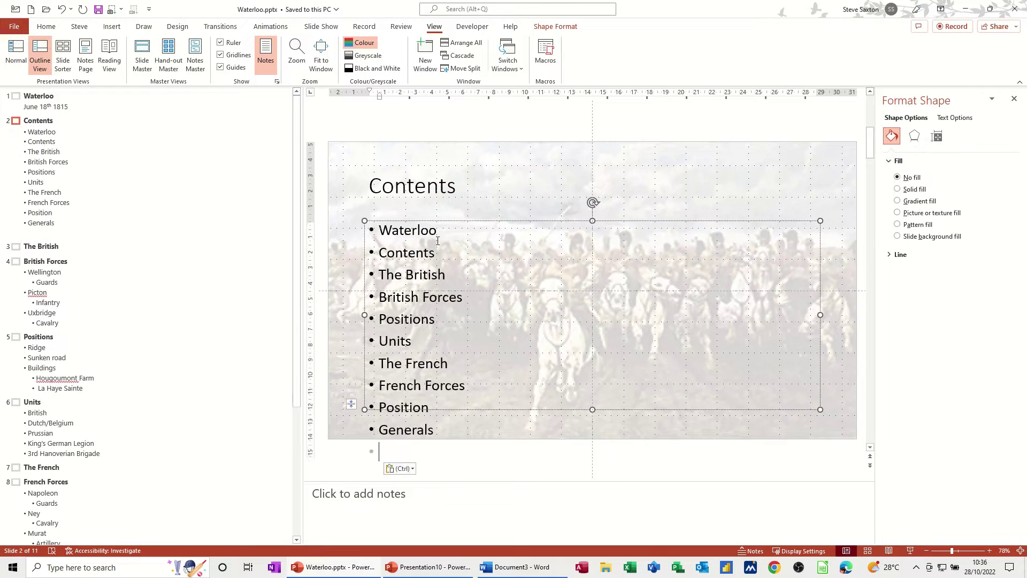
{"action": "key", "text": "BackSpace"}
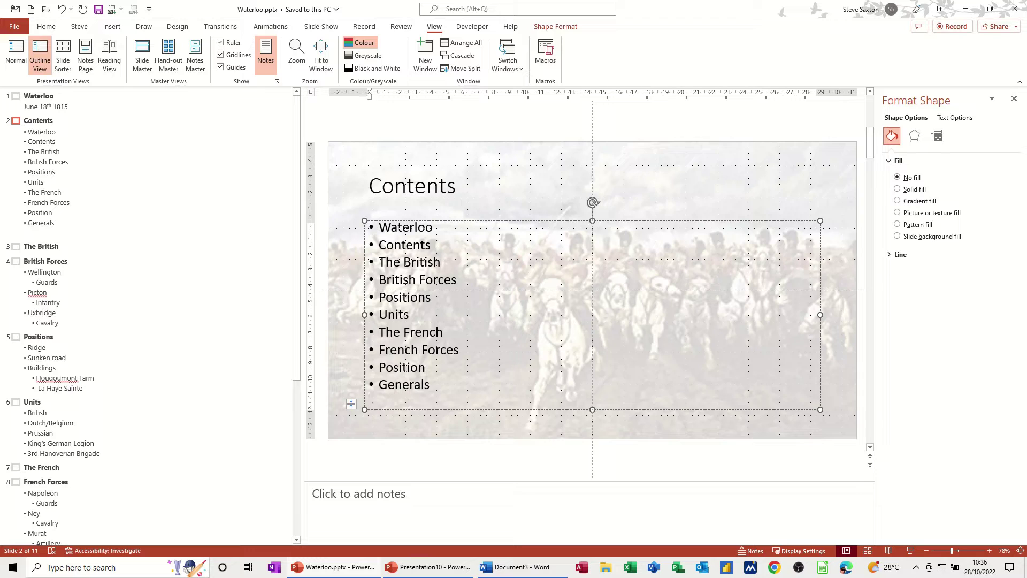
{"action": "left_click", "coordinate": [501, 226]}
{"action": "left_click", "coordinate": [281, 313]}
Open slide 11 and place the caret in its list of titles.
{"action": "scroll", "coordinate": [160, 374], "scroll_direction": "down", "scroll_amount": 8}
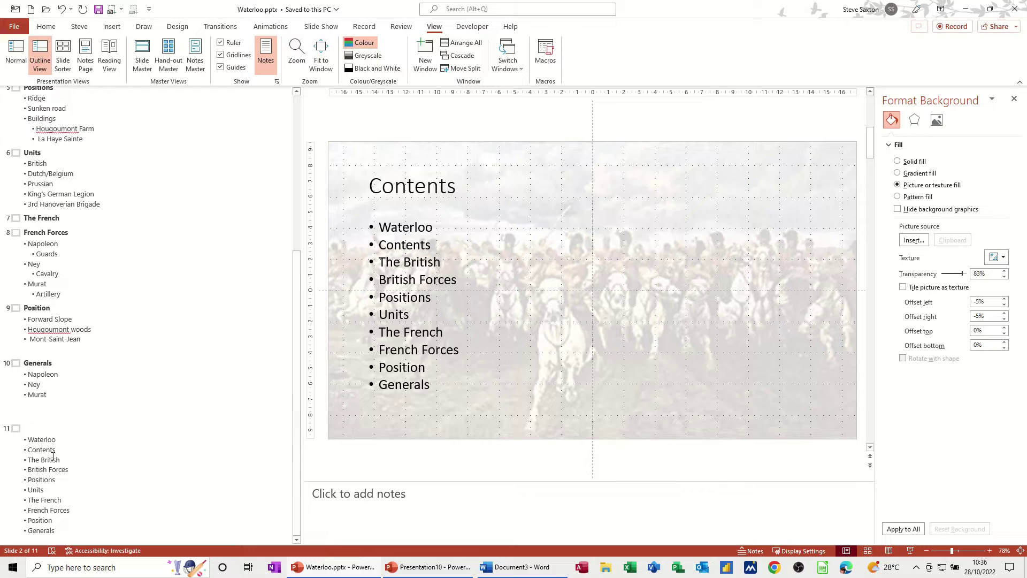
{"action": "left_click", "coordinate": [16, 428]}
{"action": "left_click", "coordinate": [418, 401]}
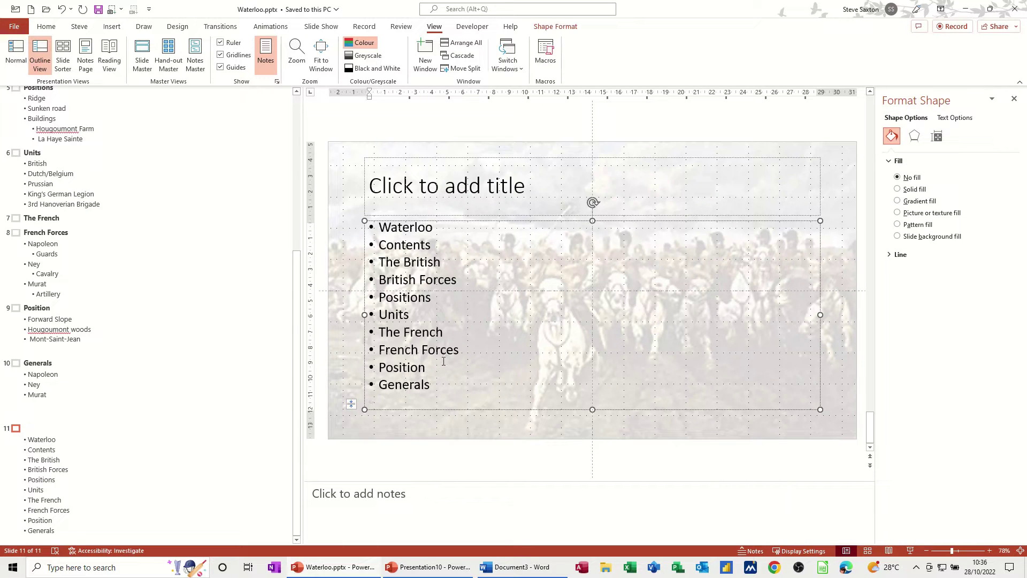
Hyperlink the Waterloo bullet on slide 11 to slide 1, Waterloo.
{"action": "double_click", "coordinate": [408, 226]}
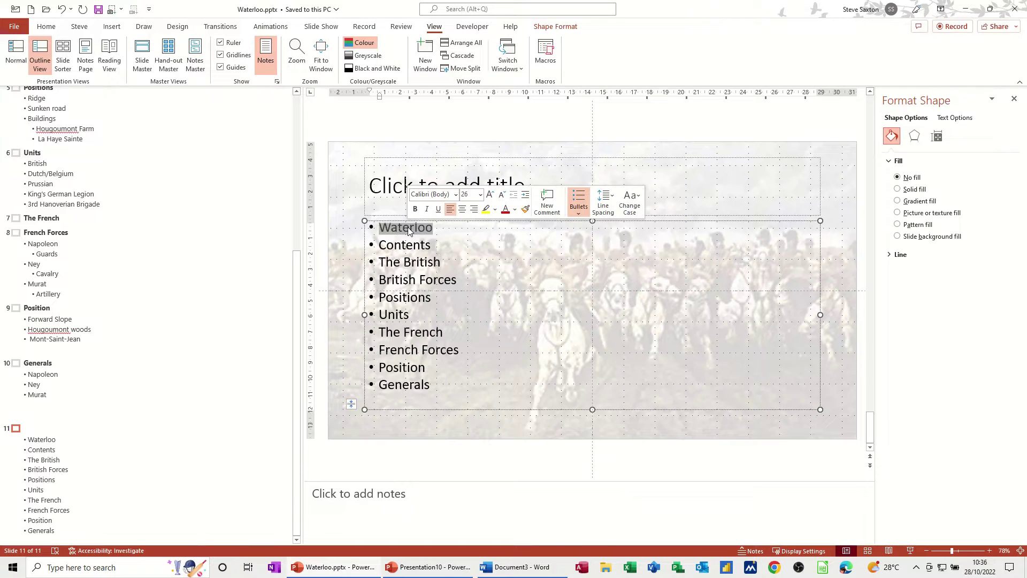
{"action": "left_click", "coordinate": [111, 29]}
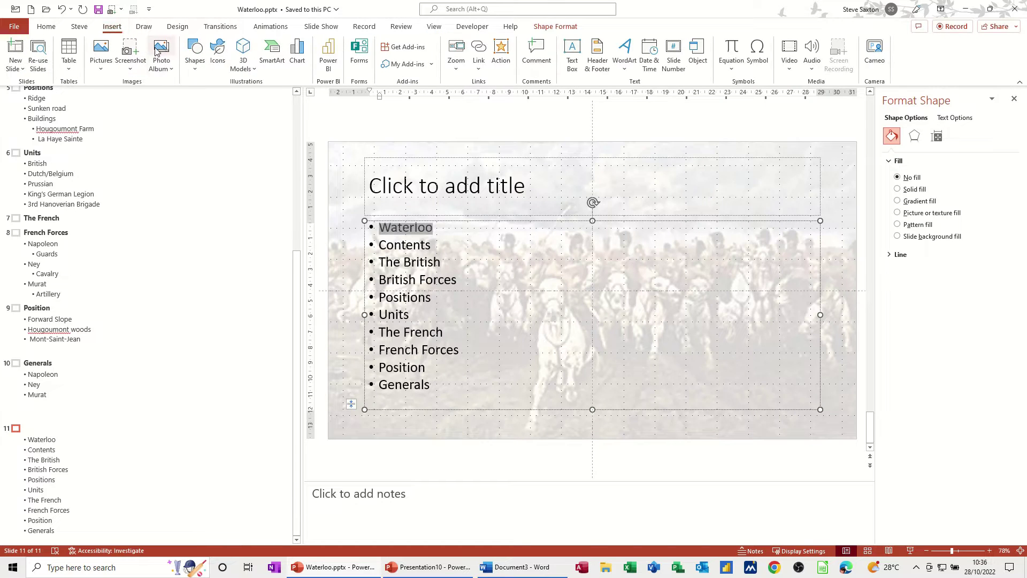
{"action": "left_click", "coordinate": [478, 51]}
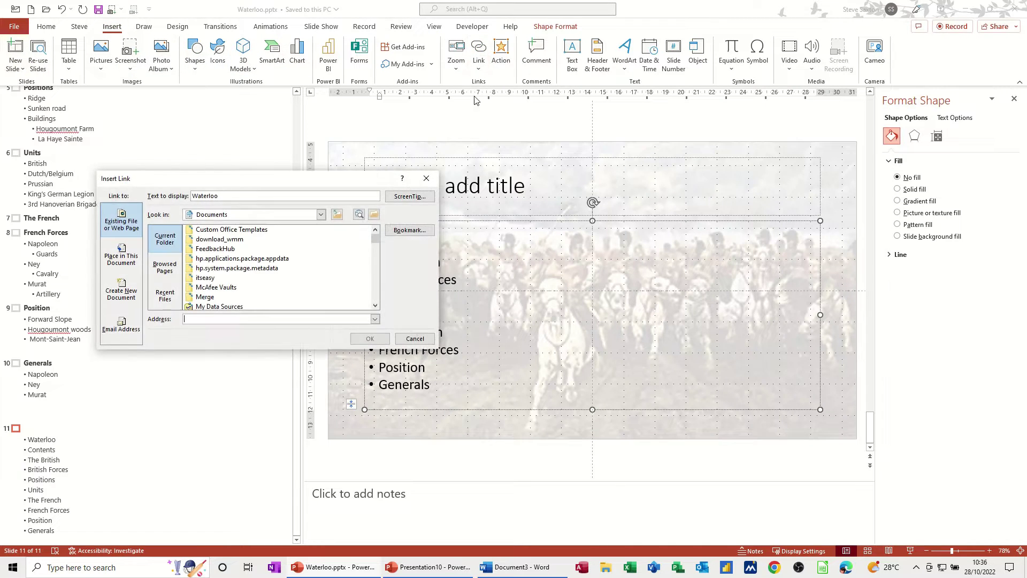
{"action": "left_click", "coordinate": [122, 257]}
{"action": "left_click", "coordinate": [193, 233]}
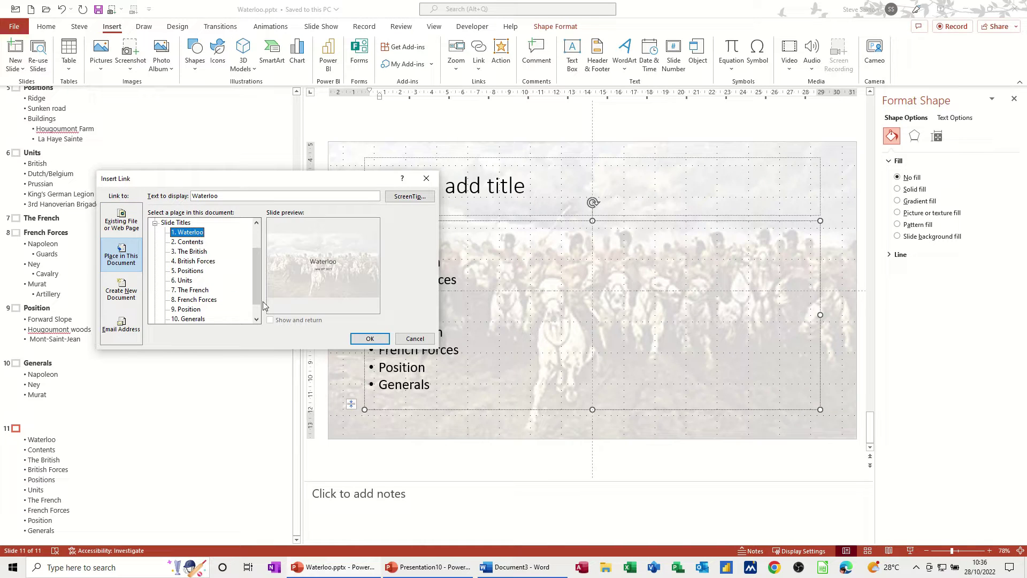
{"action": "left_click", "coordinate": [370, 339]}
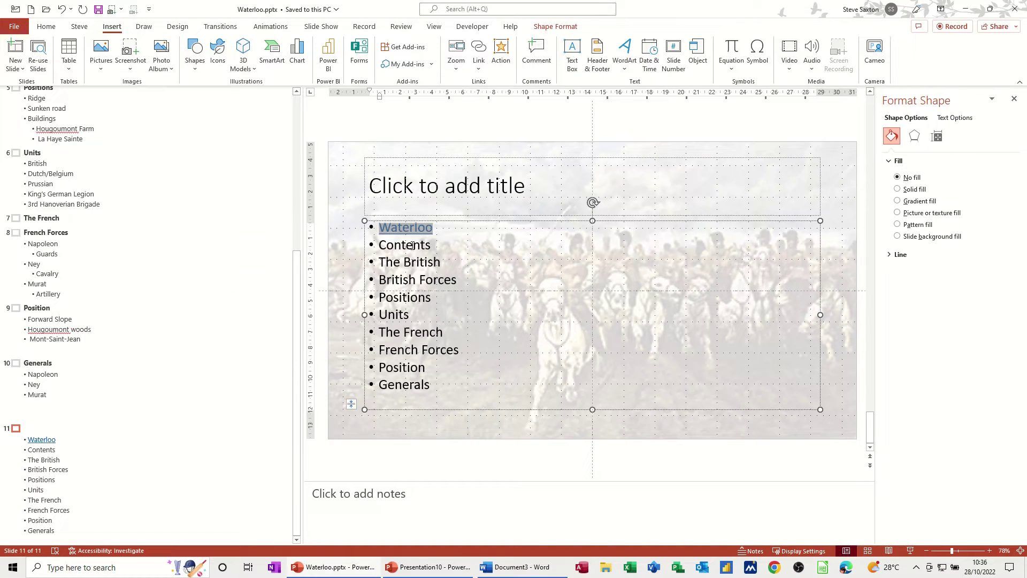
Hyperlink Contents to slide 2 and The British to its matching slide.
{"action": "double_click", "coordinate": [413, 245]}
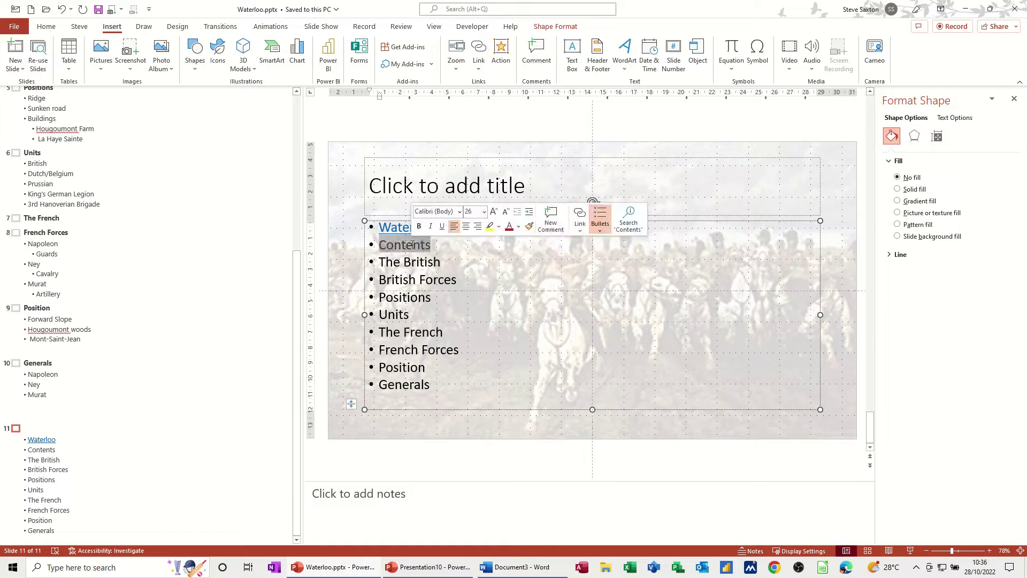
{"action": "left_click", "coordinate": [480, 47]}
{"action": "left_click", "coordinate": [190, 244]}
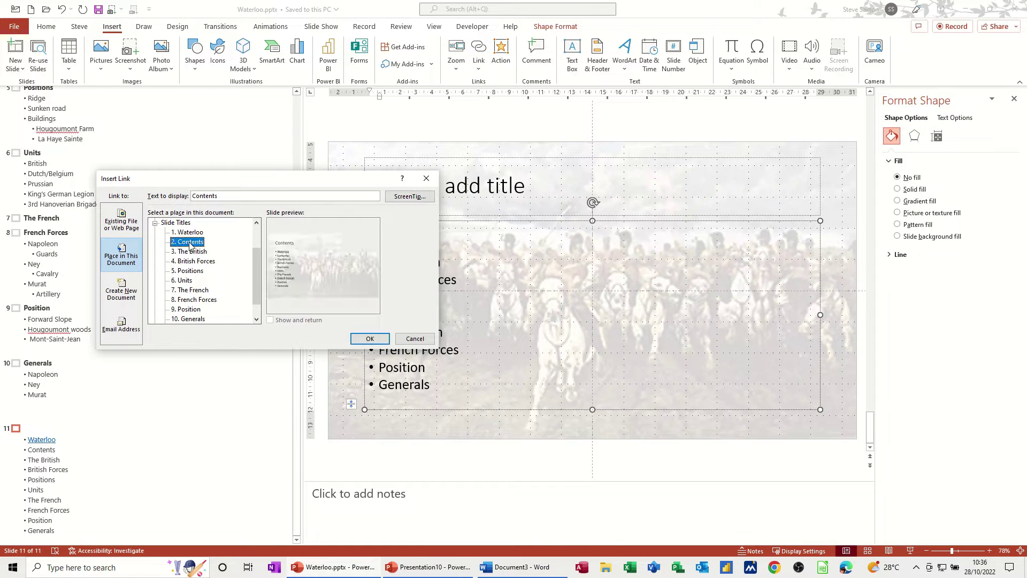
{"action": "left_click", "coordinate": [361, 339]}
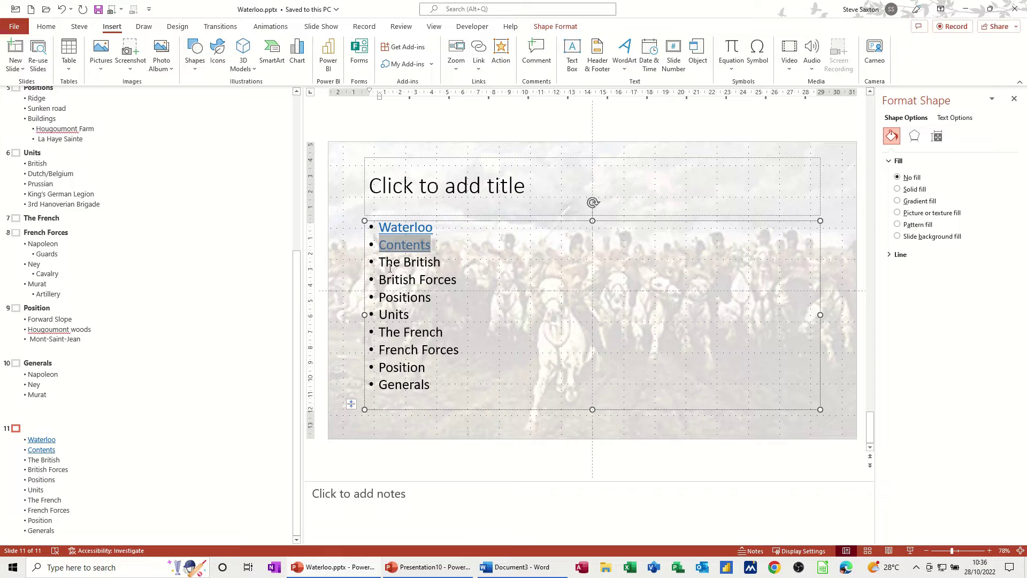
{"action": "left_click_drag", "start_coordinate": [384, 263], "coordinate": [418, 264]}
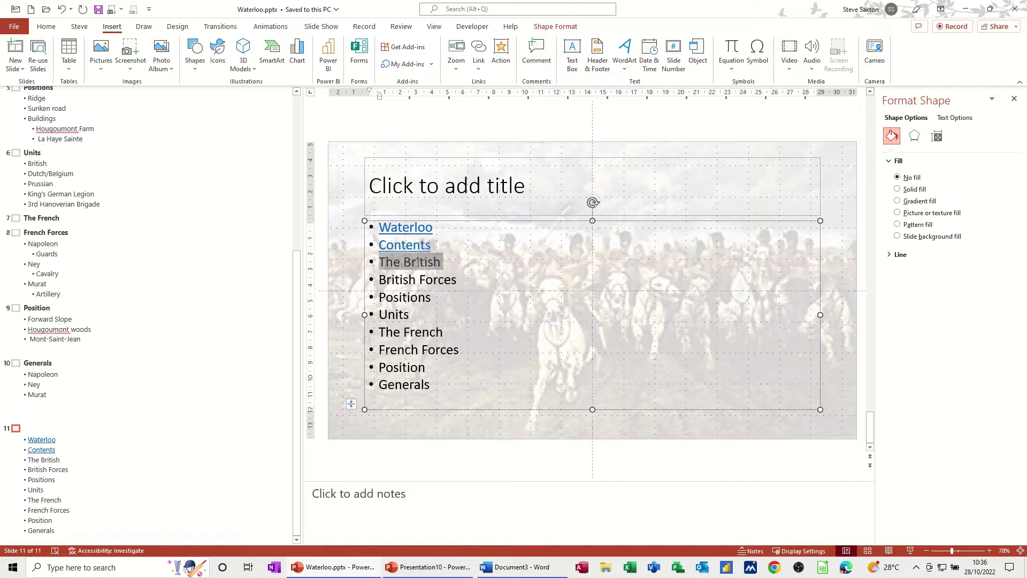
{"action": "left_click", "coordinate": [478, 51]}
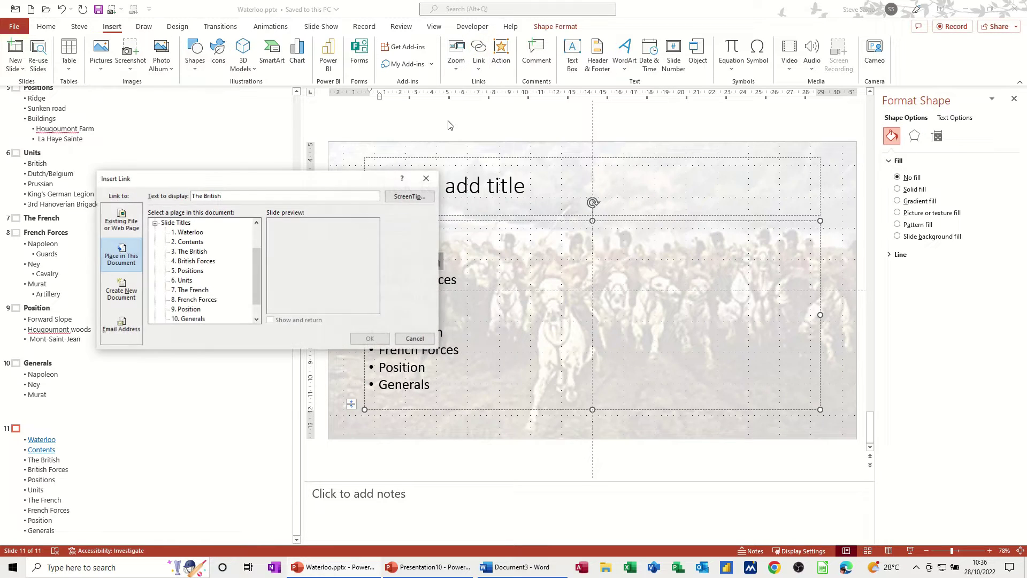
{"action": "left_click", "coordinate": [204, 262]}
{"action": "double_click", "coordinate": [204, 262]}
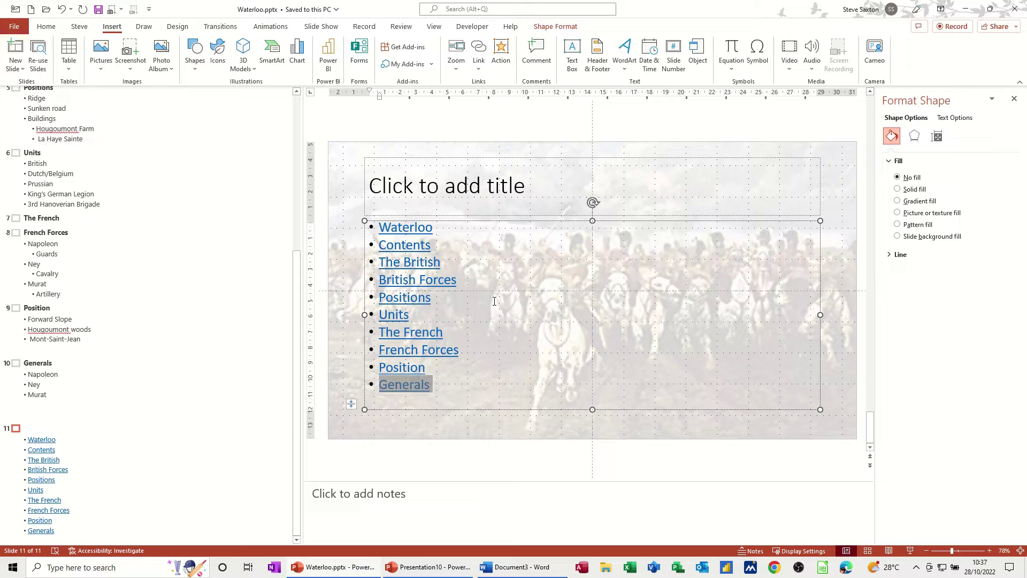
{"action": "double_click", "coordinate": [416, 229]}
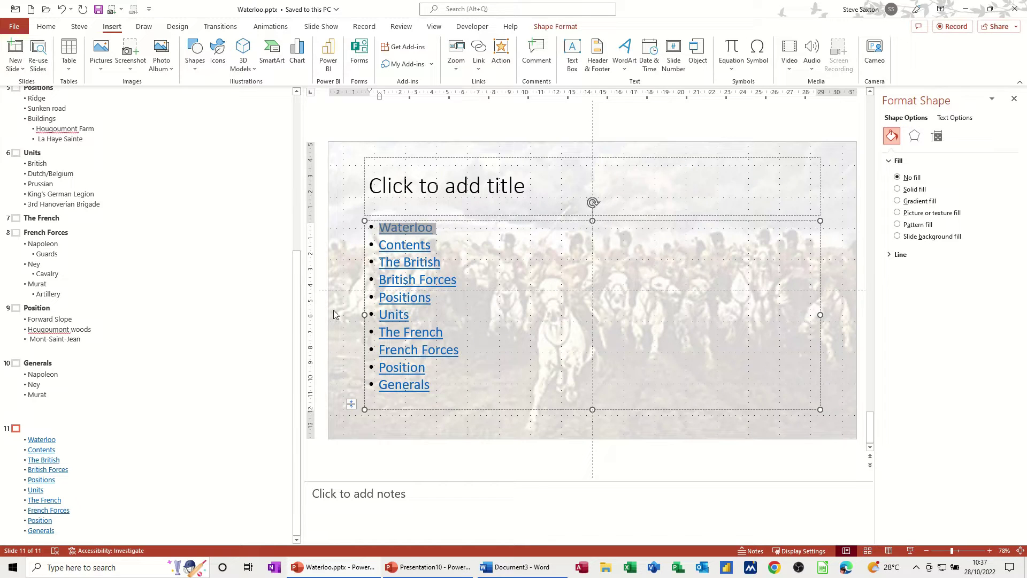
{"action": "left_click_drag", "start_coordinate": [297, 327], "coordinate": [278, 210]}
Convert the Contents slide's ten titles into a Vertical Block List SmartArt graphic.
{"action": "scroll", "coordinate": [278, 210], "scroll_direction": "up", "scroll_amount": 5}
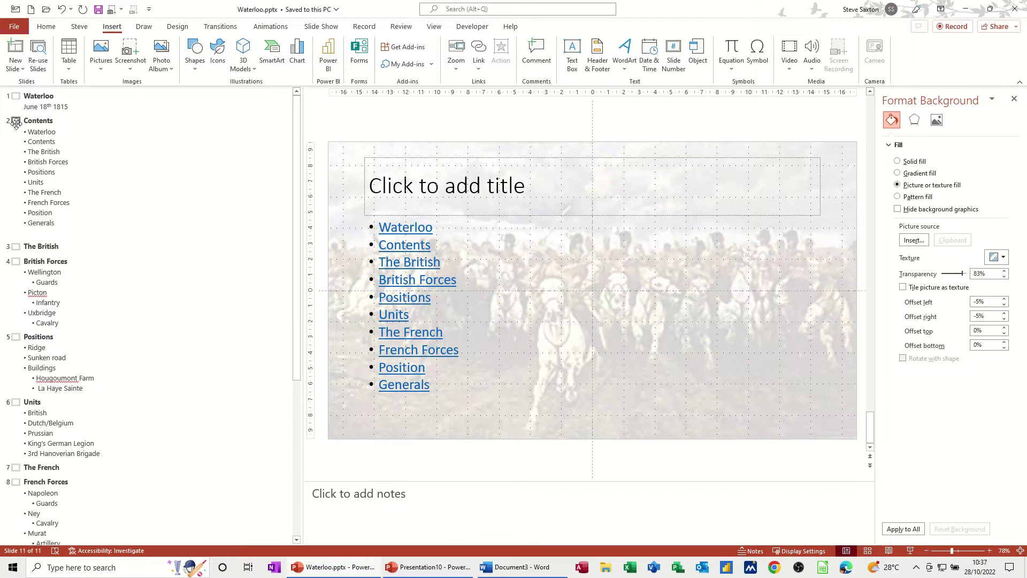
{"action": "left_click", "coordinate": [15, 121]}
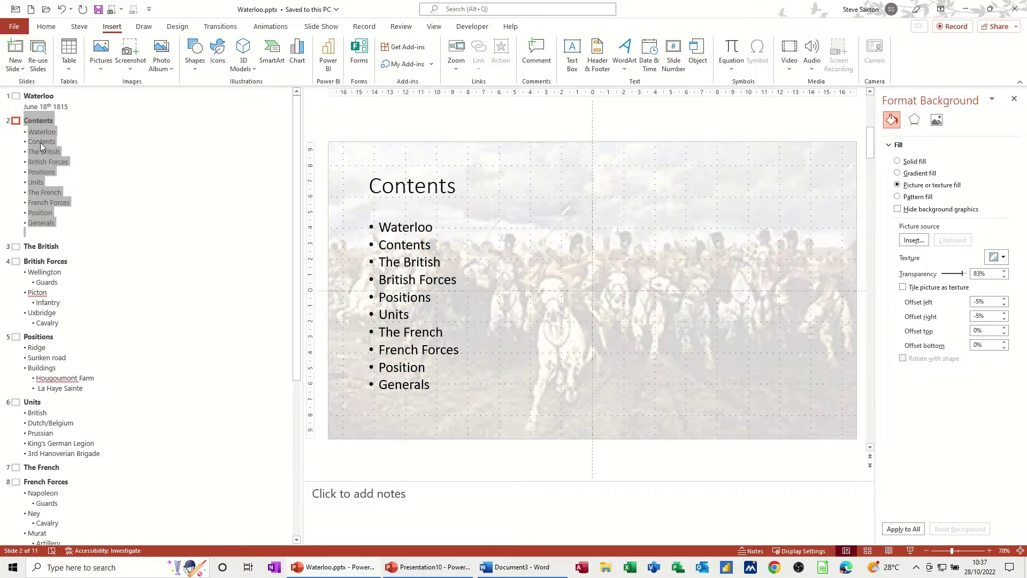
{"action": "left_click", "coordinate": [379, 227]}
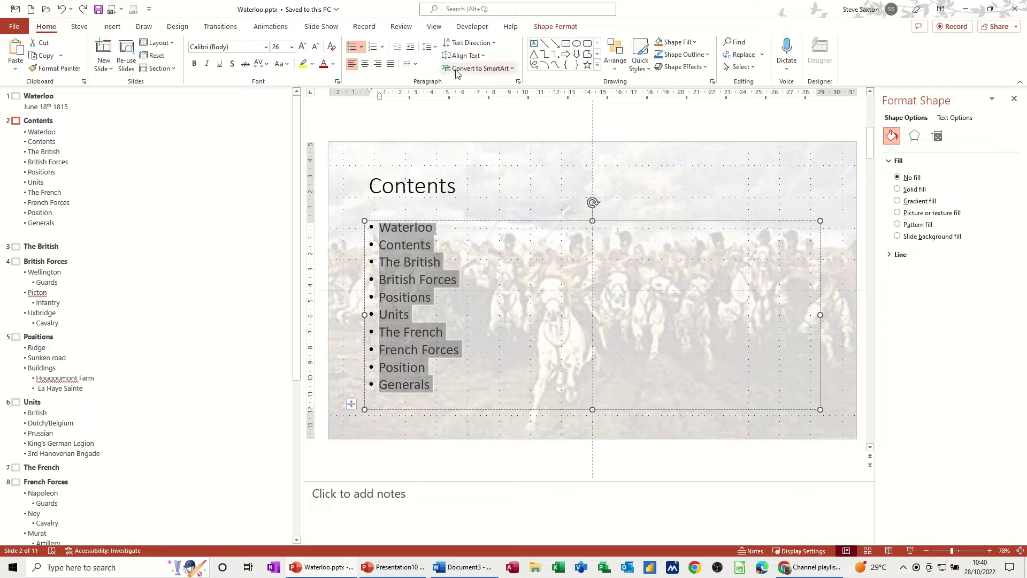
{"action": "left_click", "coordinate": [512, 68]}
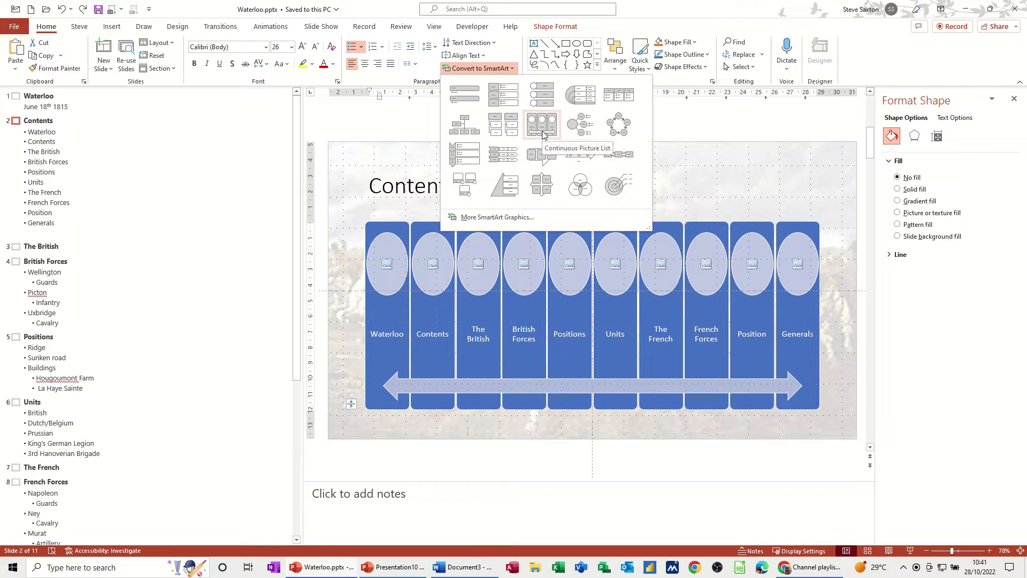
{"action": "left_click", "coordinate": [510, 103]}
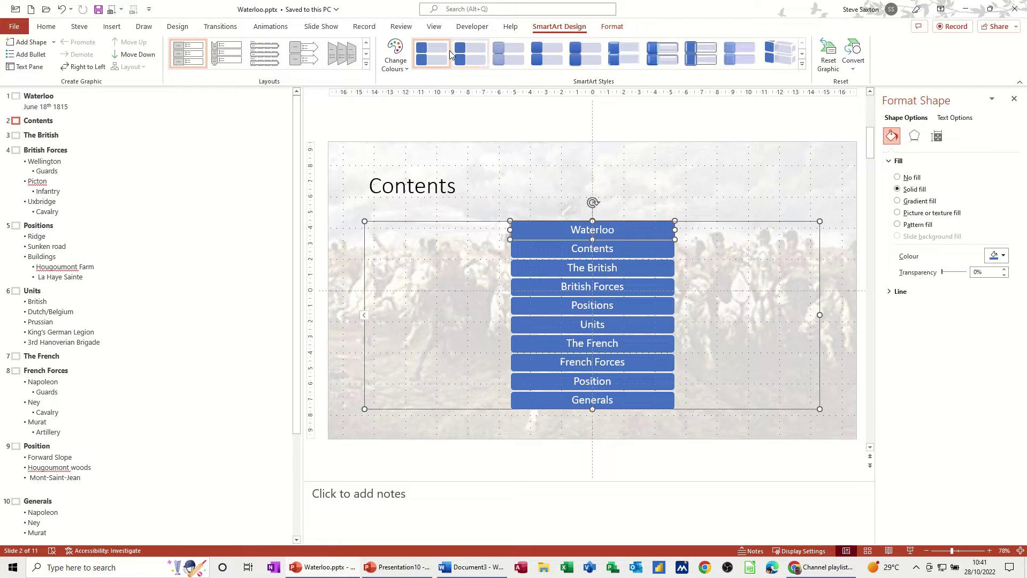
Link the Waterloo block to slide 1 and The British block to slide 3.
{"action": "left_click", "coordinate": [113, 27]}
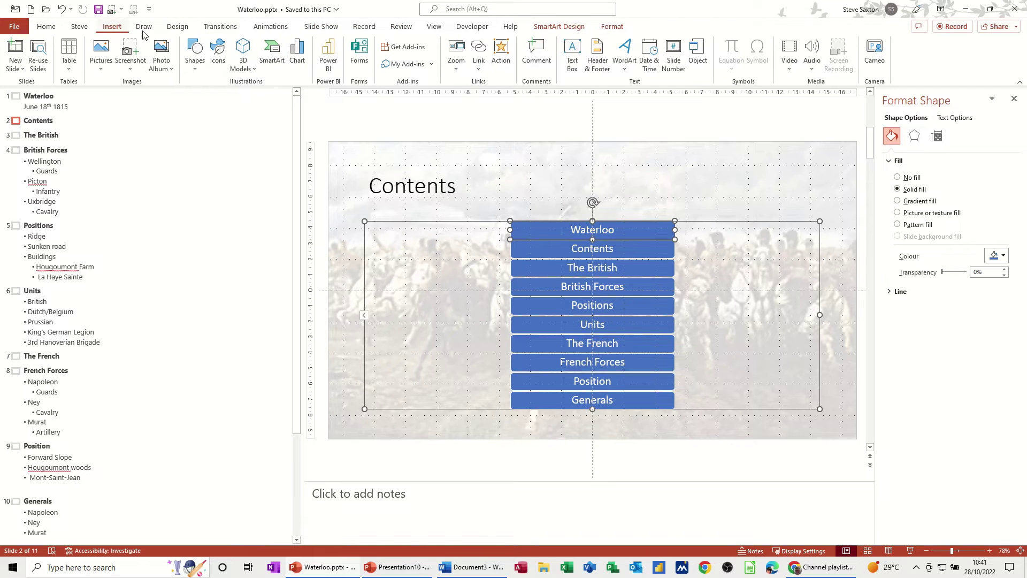
{"action": "left_click", "coordinate": [479, 50]}
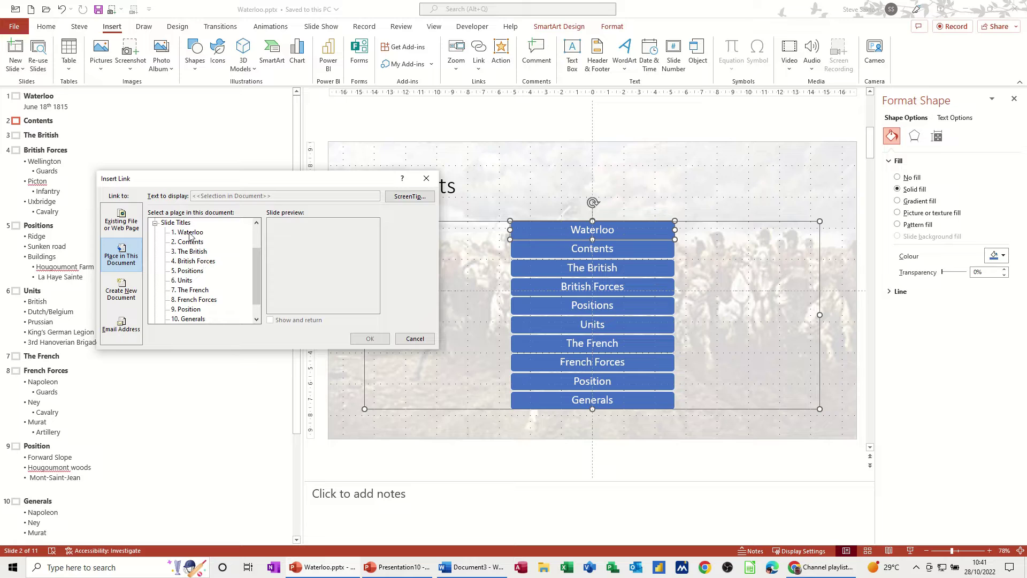
{"action": "left_click", "coordinate": [191, 233]}
{"action": "left_click", "coordinate": [364, 339]}
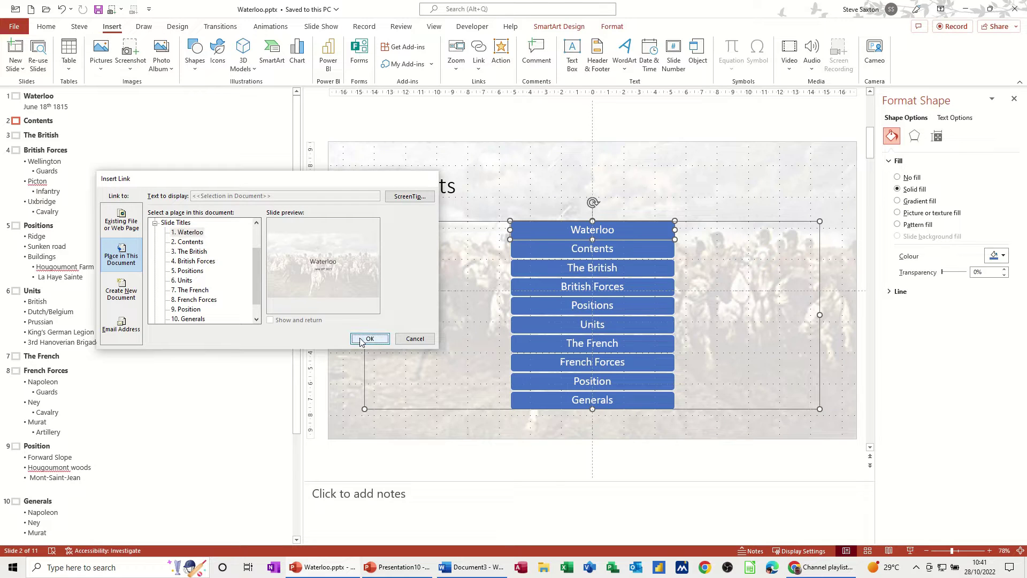
{"action": "left_click", "coordinate": [525, 249]}
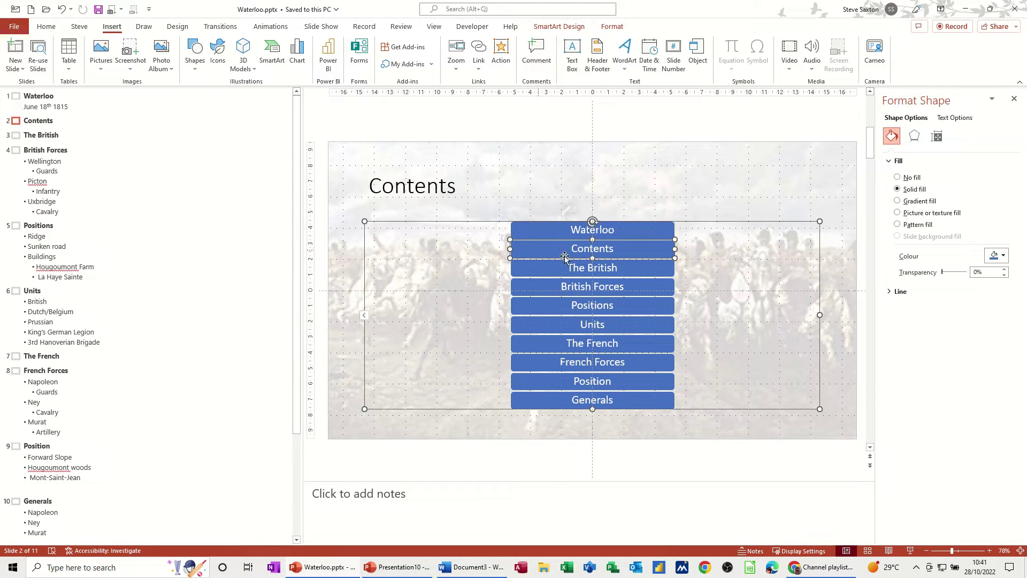
{"action": "left_click", "coordinate": [538, 270]}
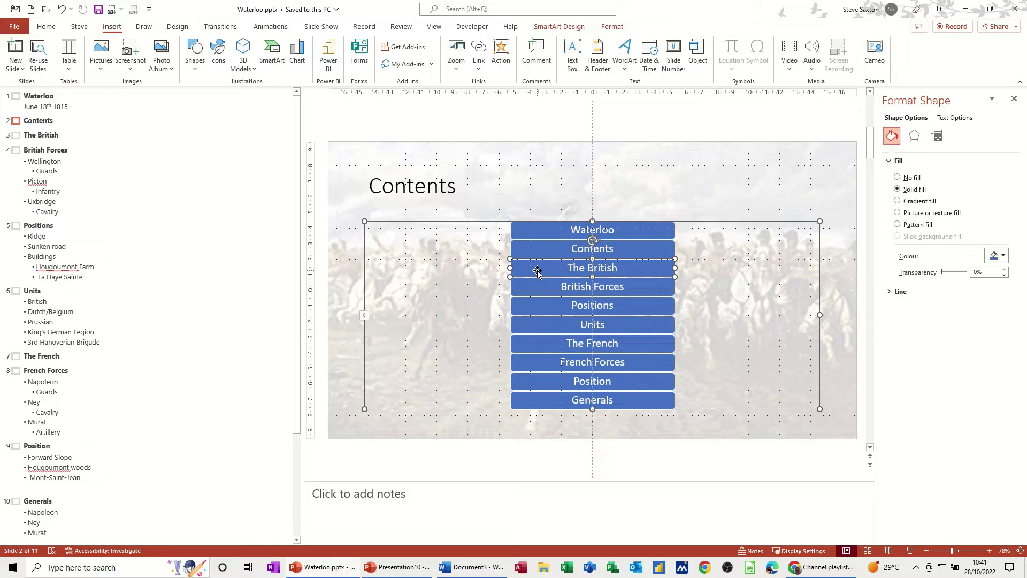
{"action": "left_click", "coordinate": [477, 53]}
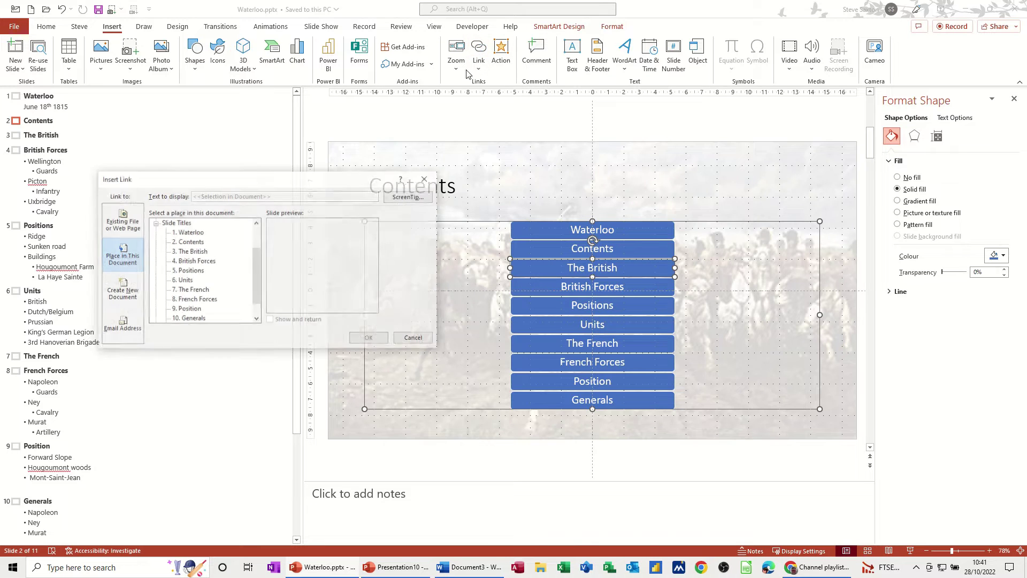
{"action": "left_click", "coordinate": [193, 251]}
{"action": "left_click", "coordinate": [367, 341]}
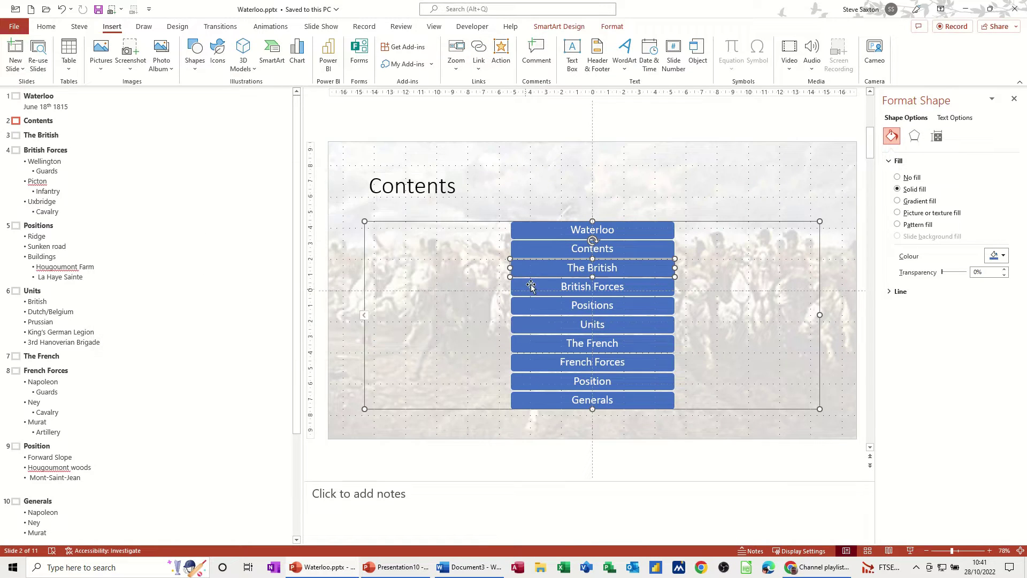
Link the British Forces block to slide 4, British Forces, and start the slide show.
{"action": "left_click", "coordinate": [534, 286]}
{"action": "left_click", "coordinate": [479, 49]}
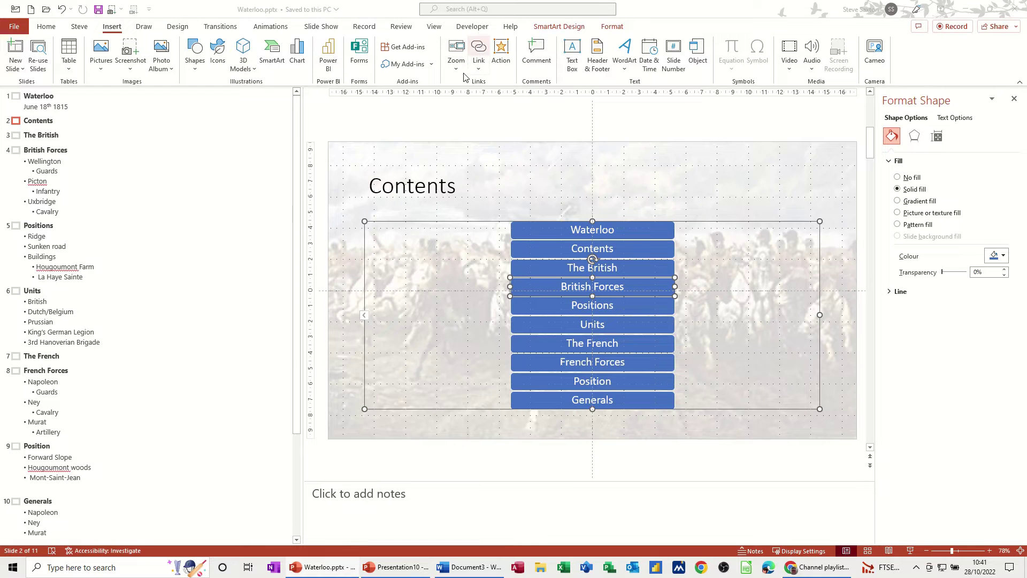
{"action": "left_click", "coordinate": [197, 262]}
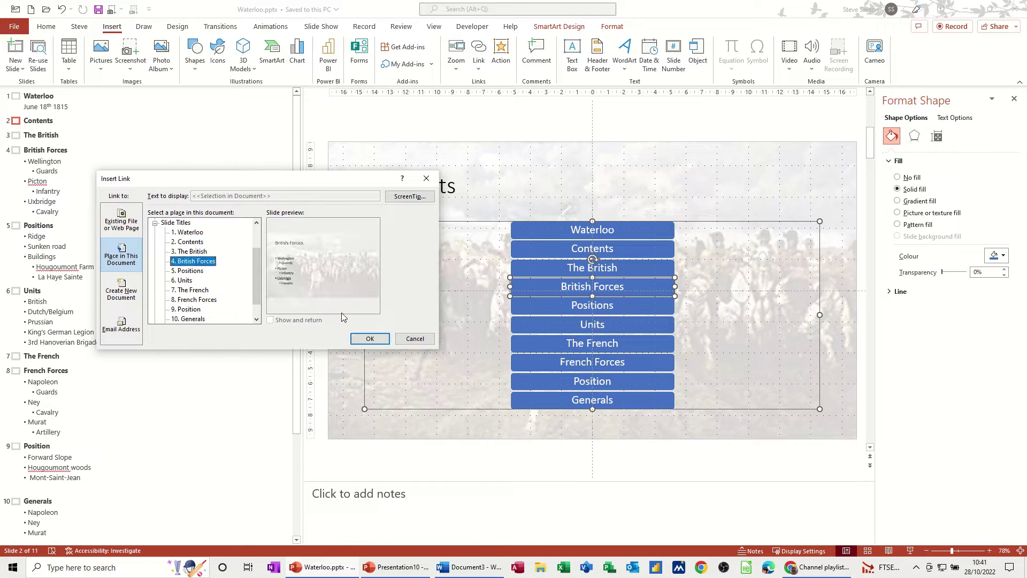
{"action": "left_click", "coordinate": [369, 338]}
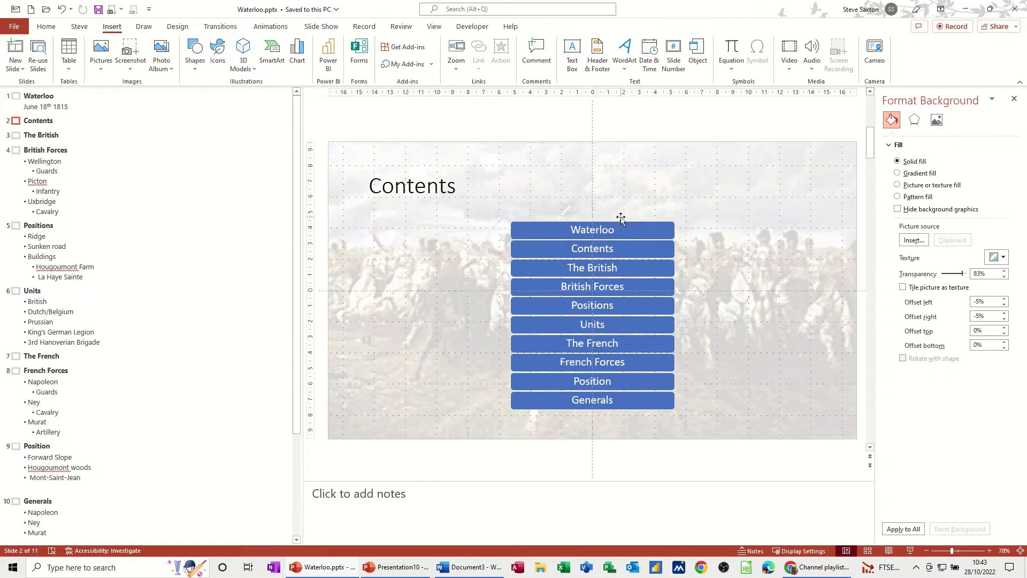
{"action": "left_click", "coordinate": [910, 550]}
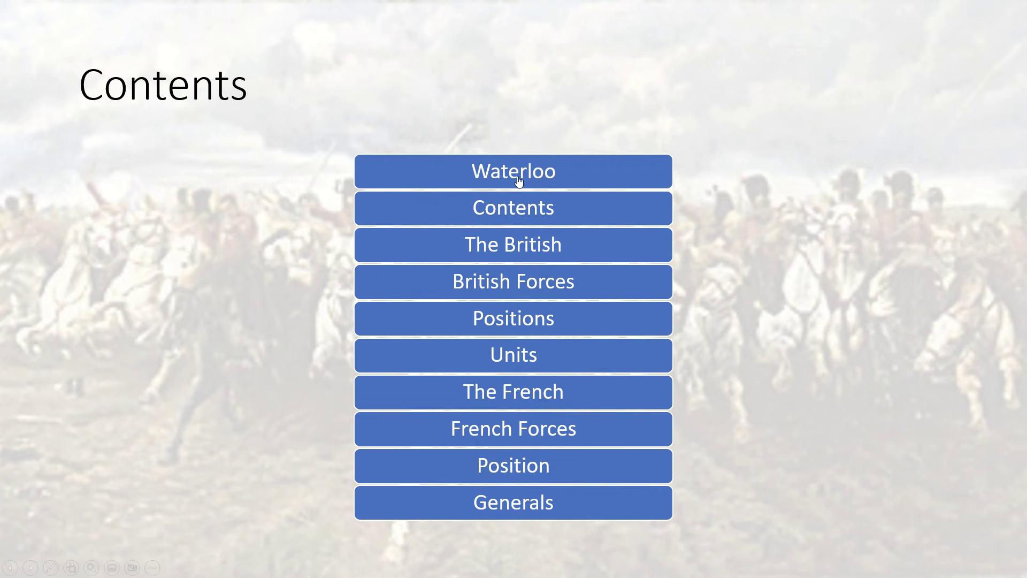
{"action": "left_click", "coordinate": [512, 245]}
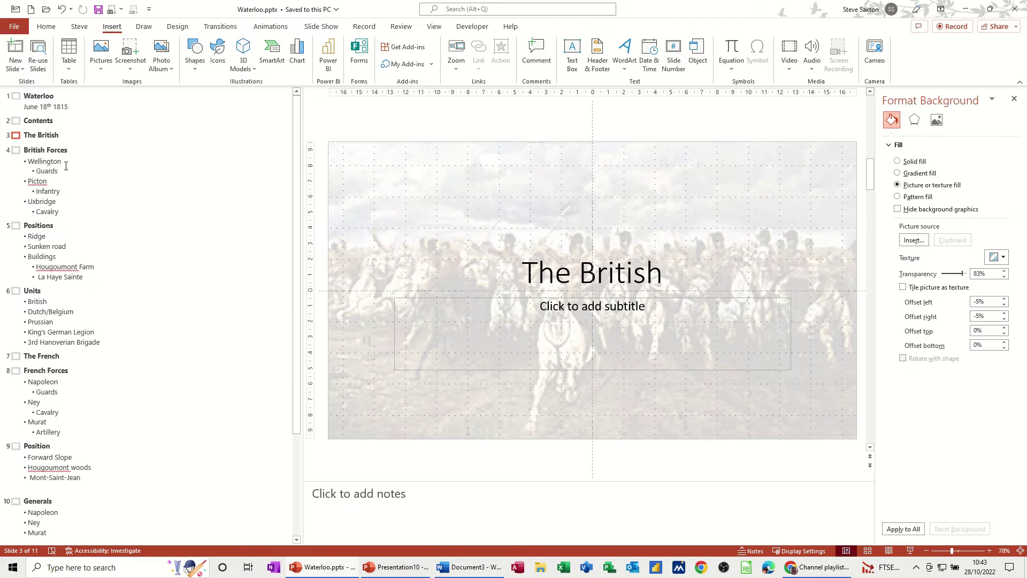
{"action": "left_click", "coordinate": [17, 121]}
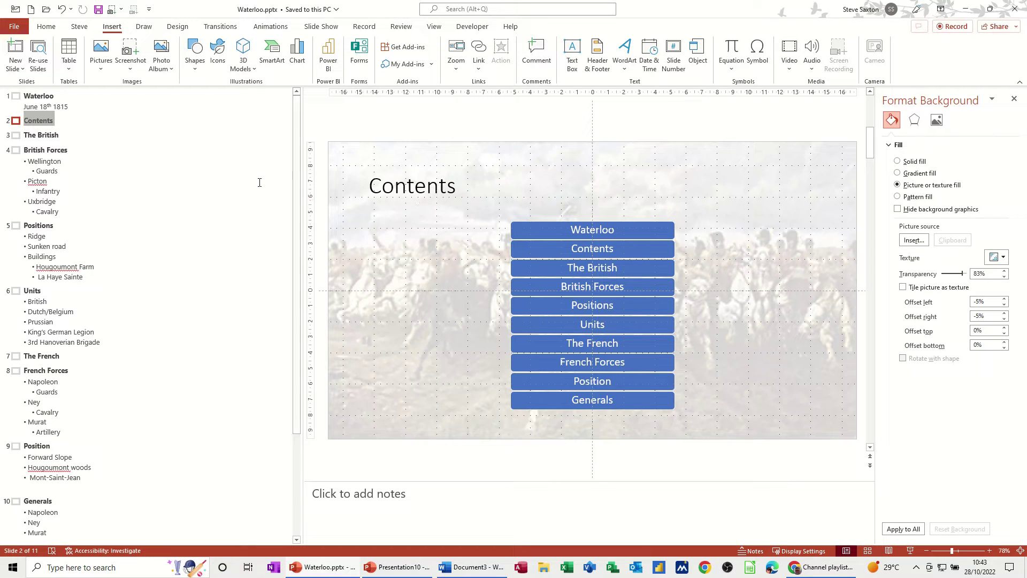
Switch to Slide Master view and select the top-level slide master.
{"action": "left_click", "coordinate": [435, 27]}
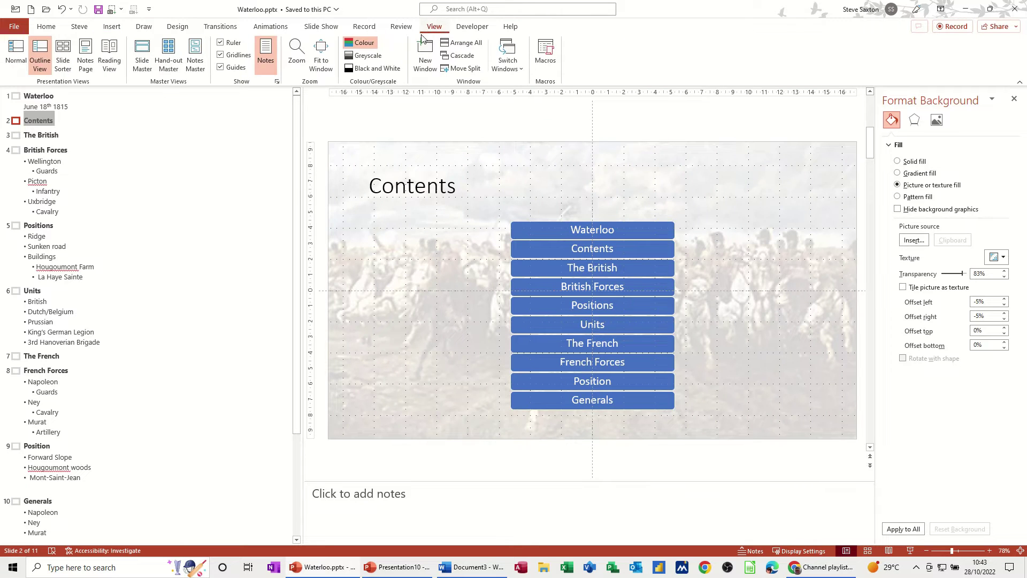
{"action": "left_click", "coordinate": [142, 54]}
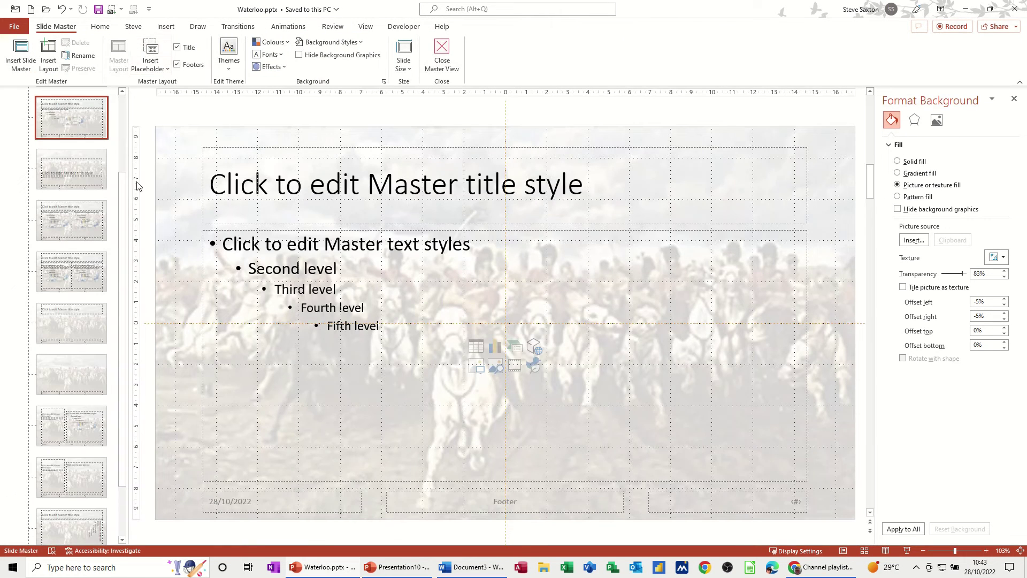
{"action": "left_click_drag", "start_coordinate": [123, 200], "coordinate": [122, 115]}
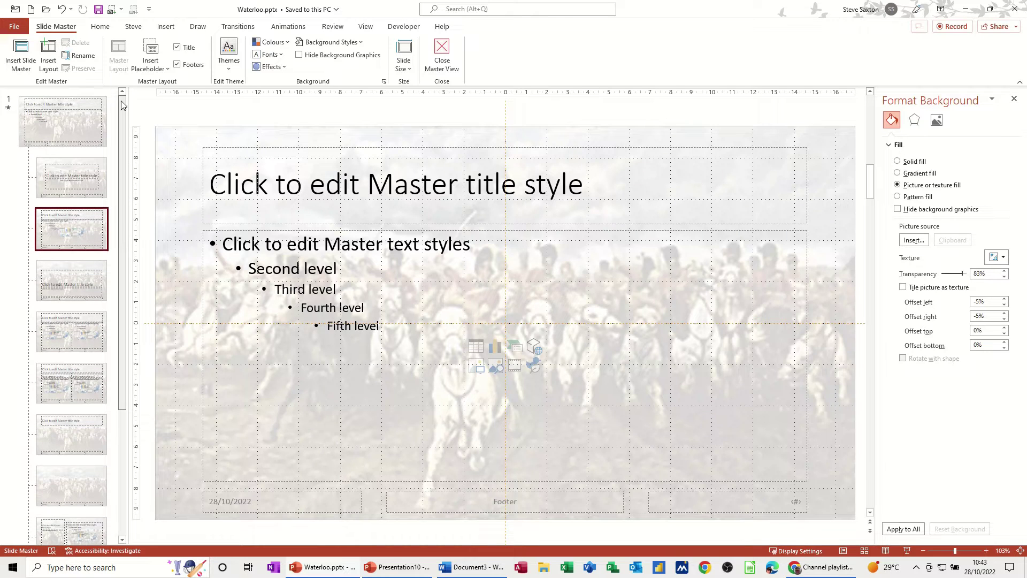
{"action": "left_click", "coordinate": [76, 107]}
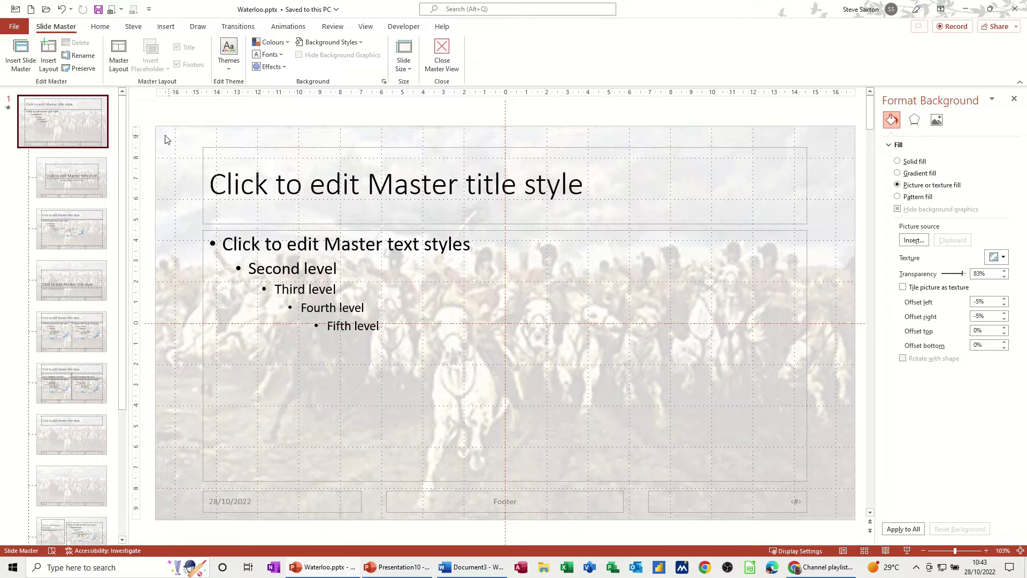
Draw a small rectangle at the master's top-left corner and hyperlink it to Contents.
{"action": "left_click", "coordinate": [166, 27]}
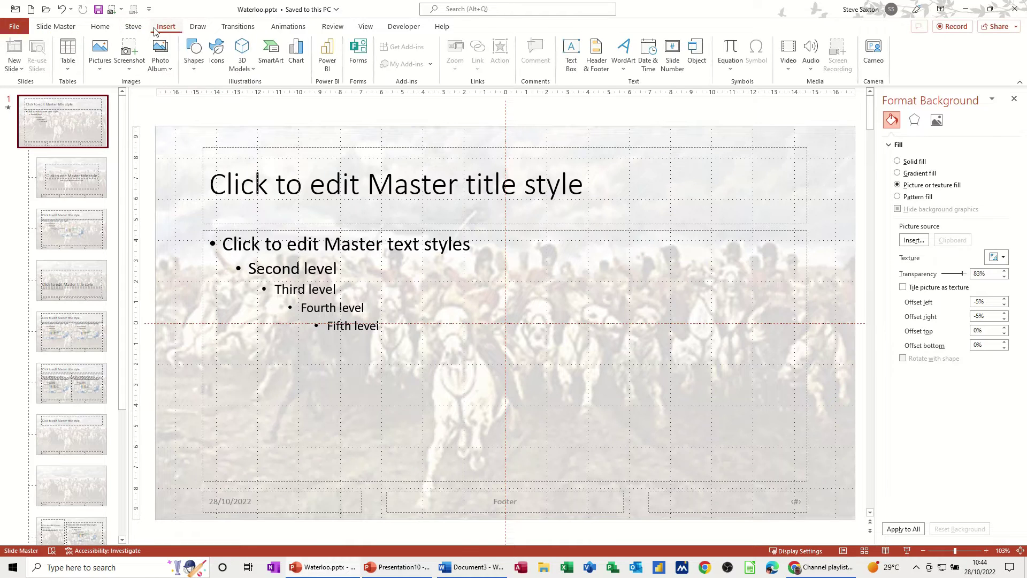
{"action": "left_click", "coordinate": [194, 73]}
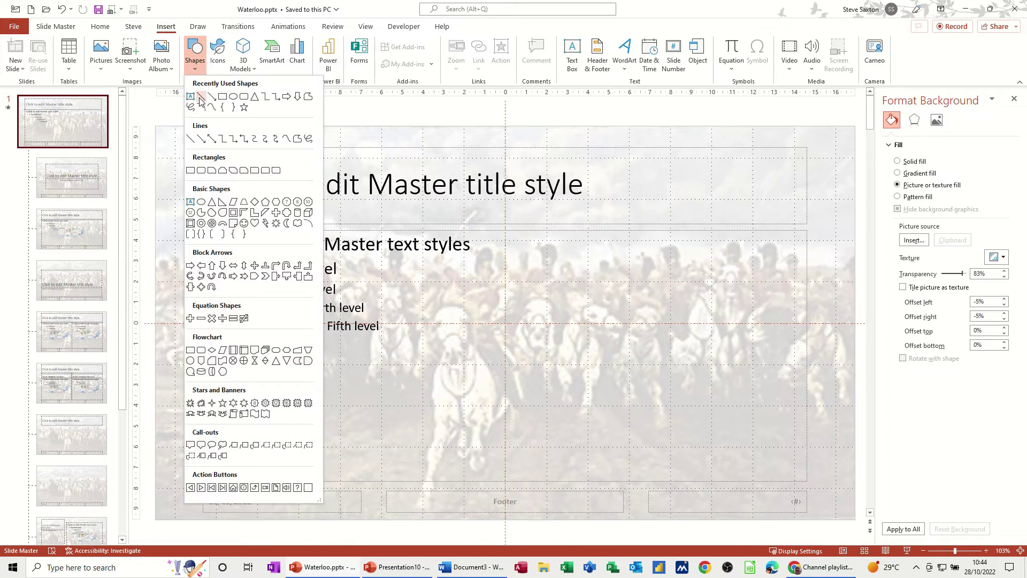
{"action": "left_click", "coordinate": [222, 102]}
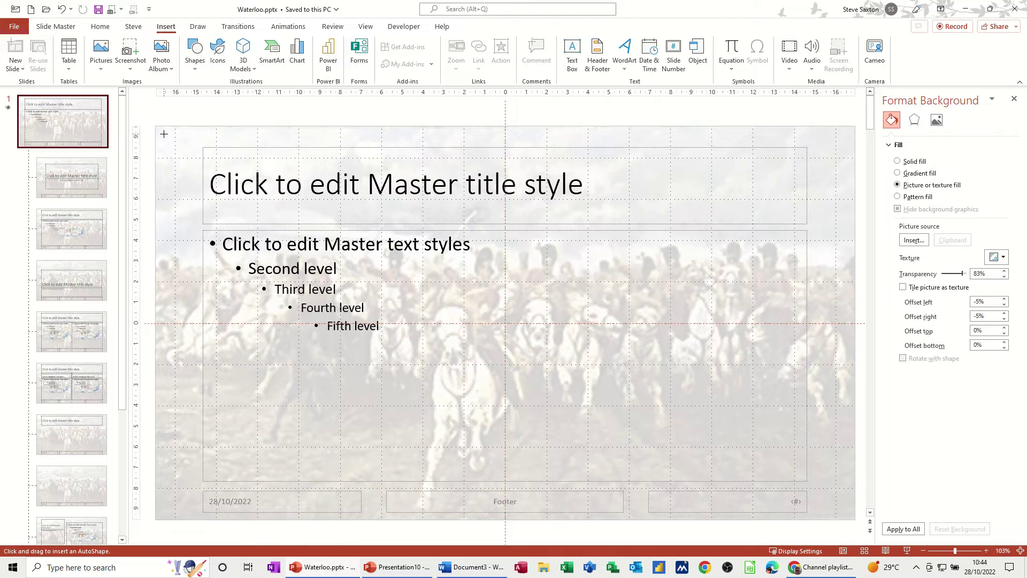
{"action": "left_click_drag", "start_coordinate": [164, 134], "coordinate": [204, 155]}
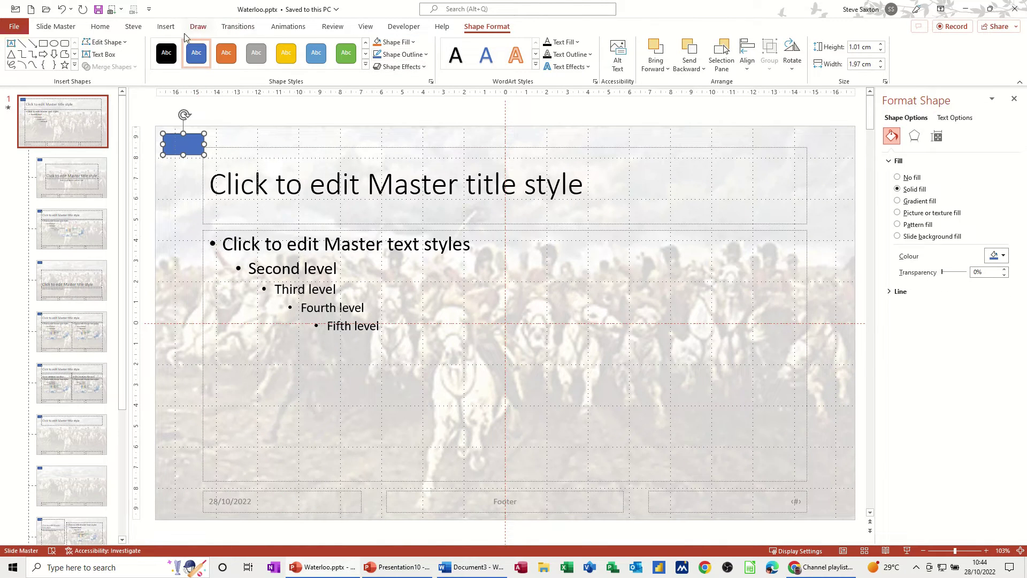
{"action": "left_click", "coordinate": [166, 28]}
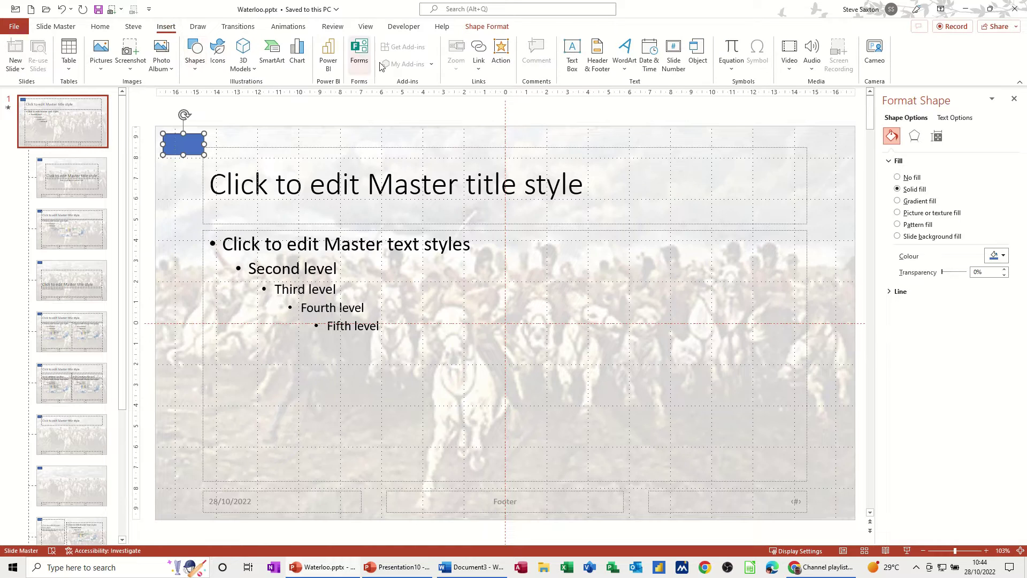
{"action": "left_click", "coordinate": [478, 54]}
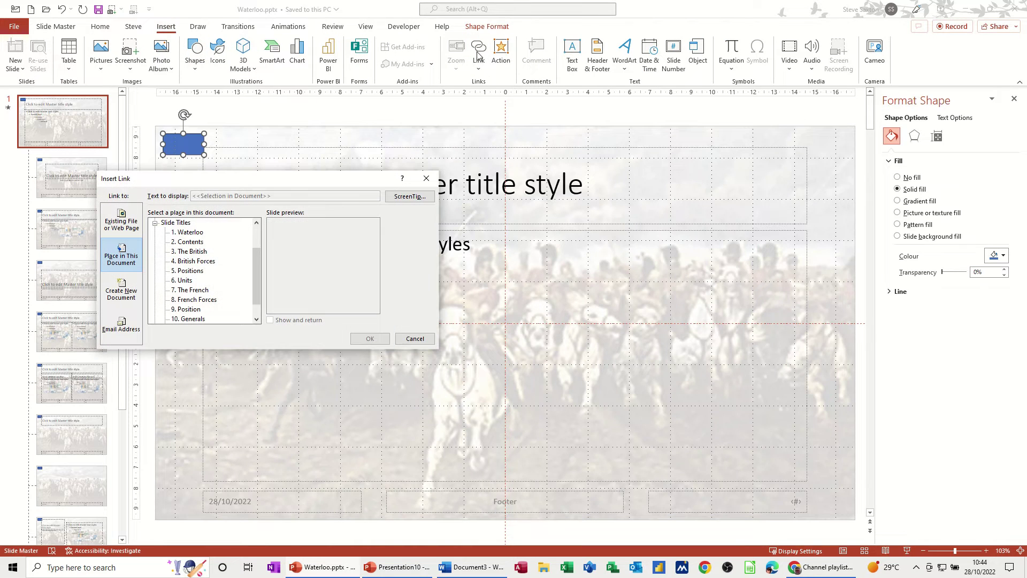
{"action": "left_click", "coordinate": [199, 244]}
{"action": "left_click", "coordinate": [369, 338]}
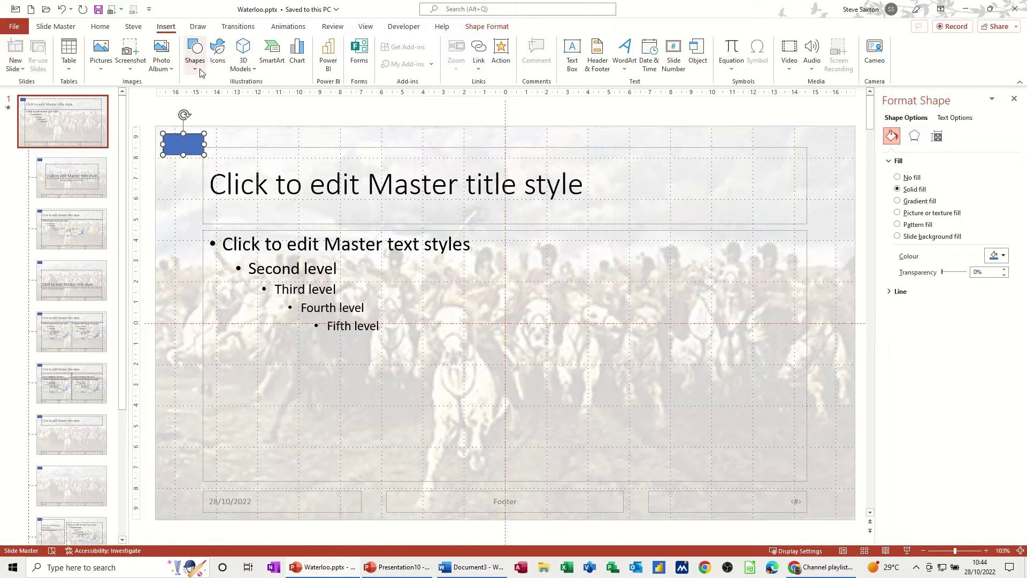
Draw a second rectangle at the top-right corner and hyperlink it to slide 11.
{"action": "left_click", "coordinate": [195, 54]}
{"action": "left_click", "coordinate": [217, 102]}
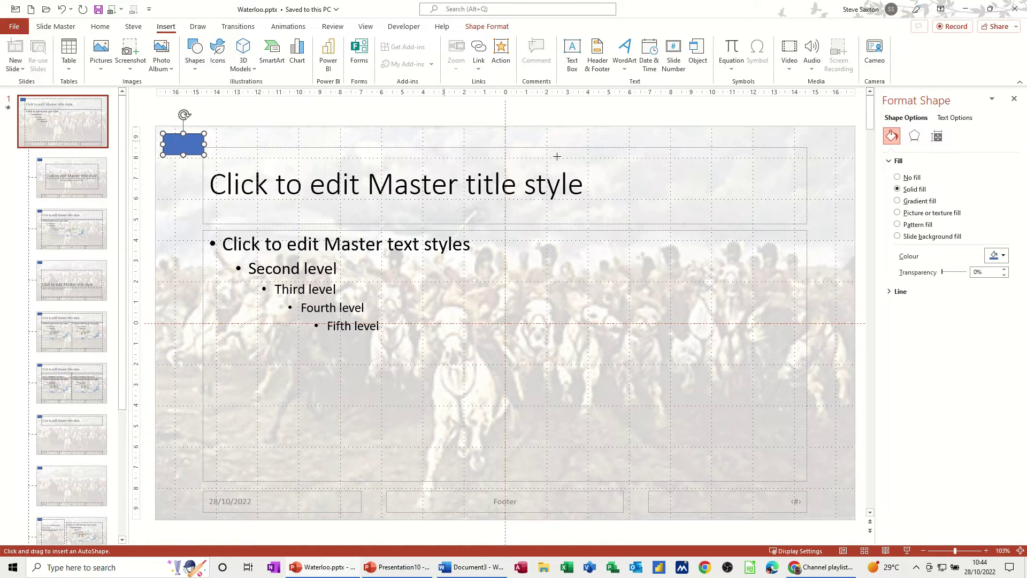
{"action": "left_click_drag", "start_coordinate": [802, 136], "coordinate": [849, 155]}
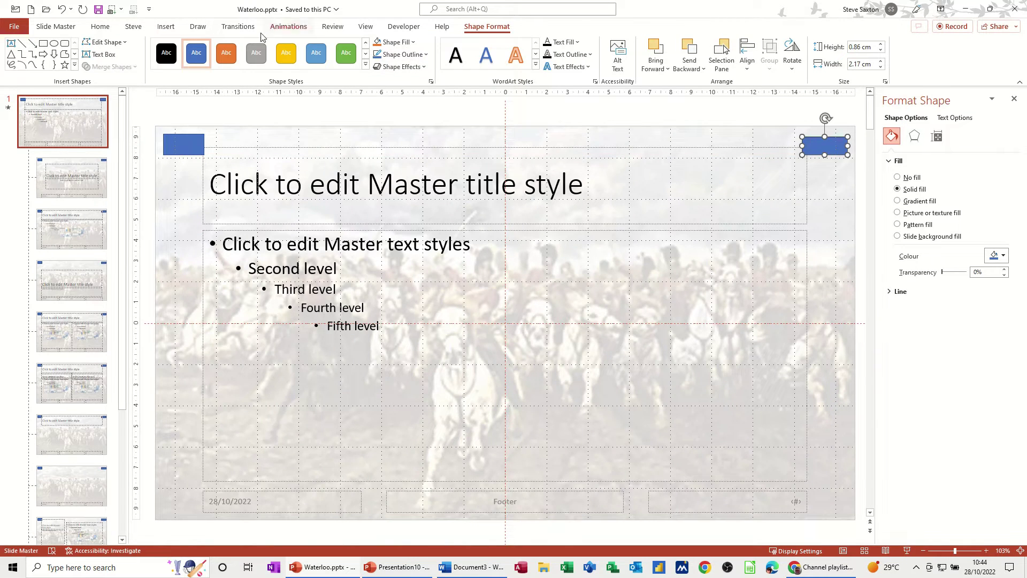
{"action": "left_click", "coordinate": [166, 27]}
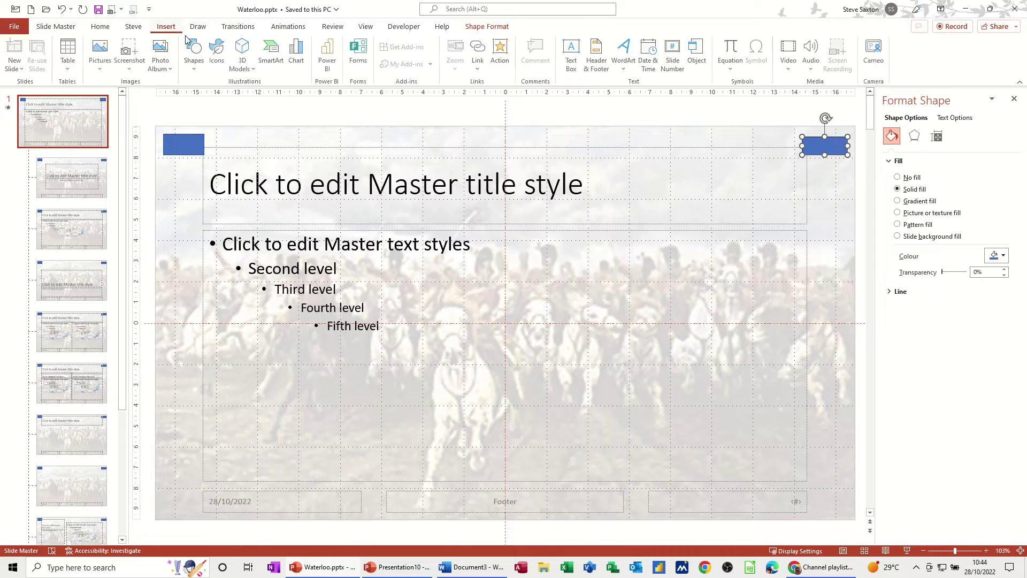
{"action": "left_click", "coordinate": [478, 51]}
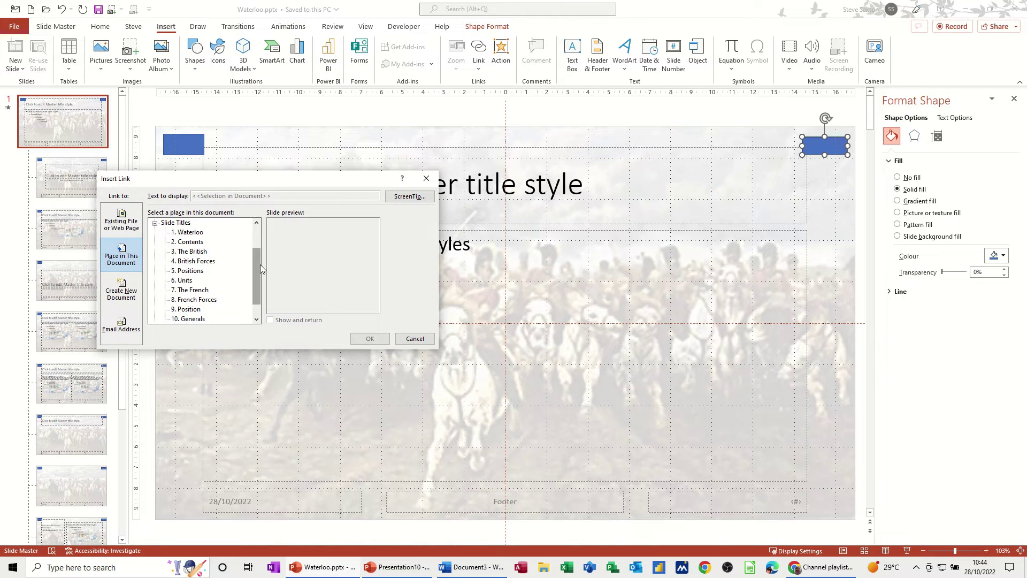
{"action": "scroll", "coordinate": [260, 264], "scroll_direction": "down", "scroll_amount": 1}
{"action": "left_click", "coordinate": [193, 310]}
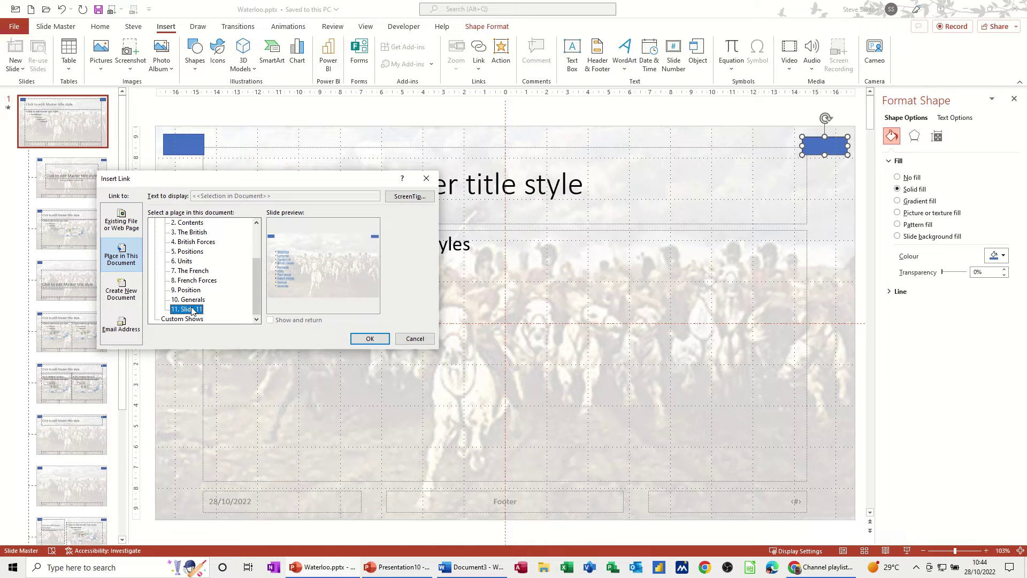
{"action": "left_click", "coordinate": [369, 338]}
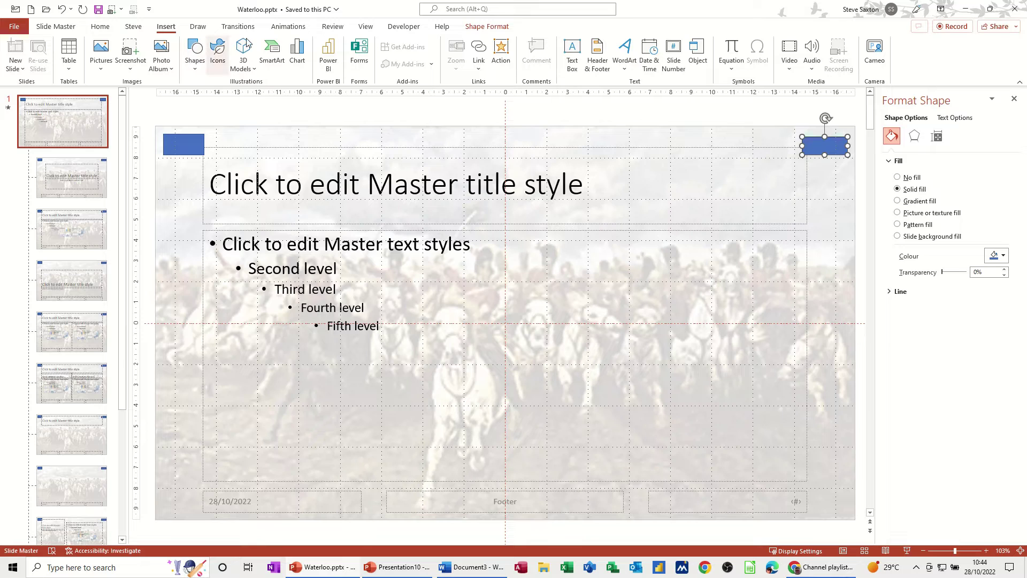
{"action": "left_click", "coordinate": [492, 29]}
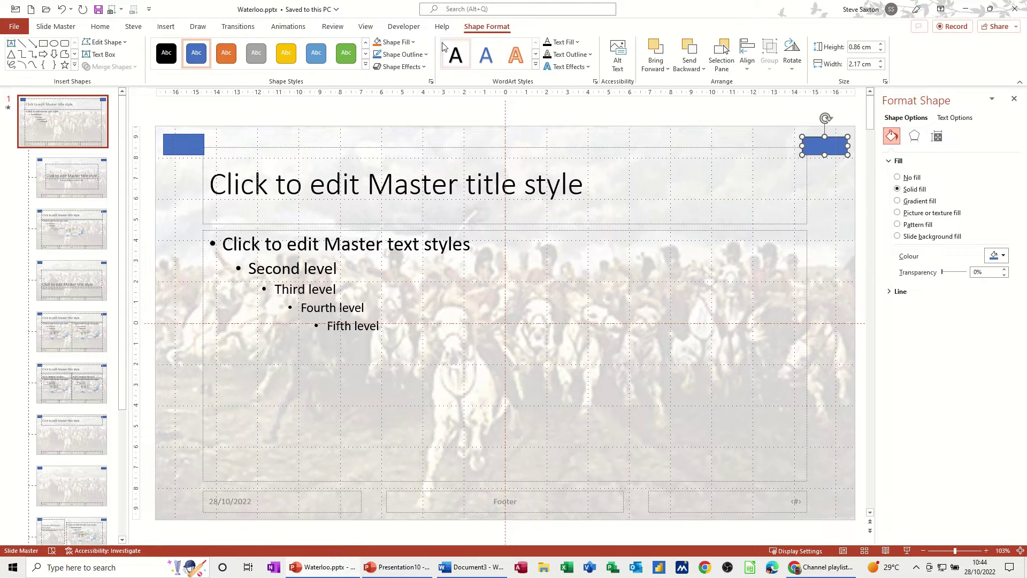
Give the top-right rectangle No Fill and No Outline.
{"action": "left_click", "coordinate": [413, 43]}
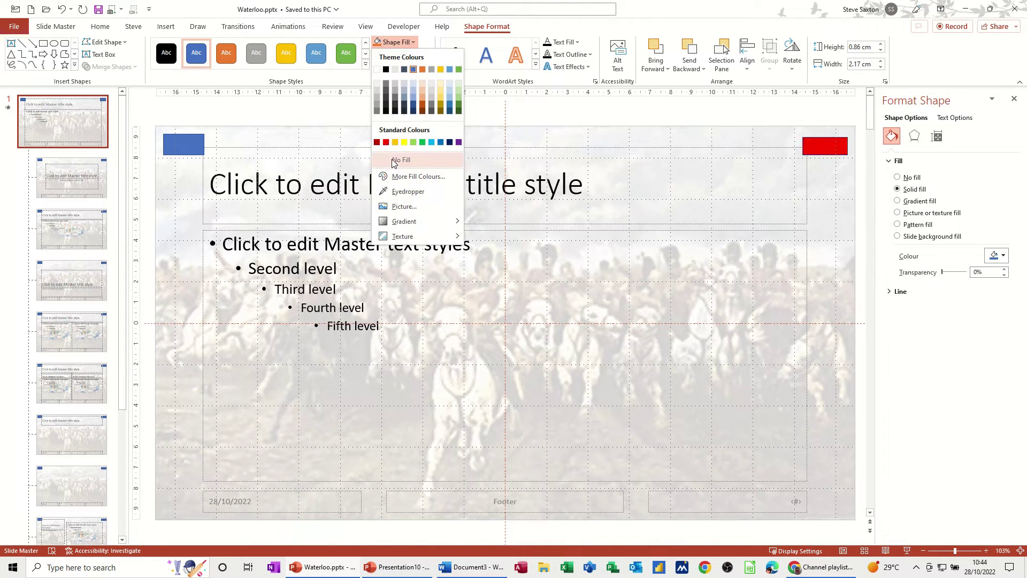
{"action": "left_click", "coordinate": [399, 160]}
{"action": "left_click", "coordinate": [428, 56]}
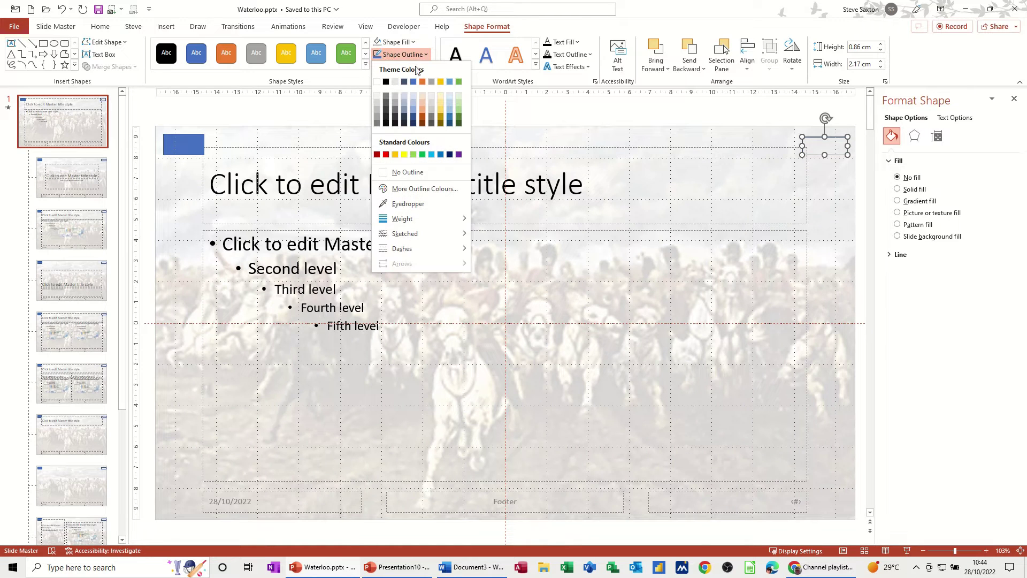
{"action": "left_click", "coordinate": [396, 175]}
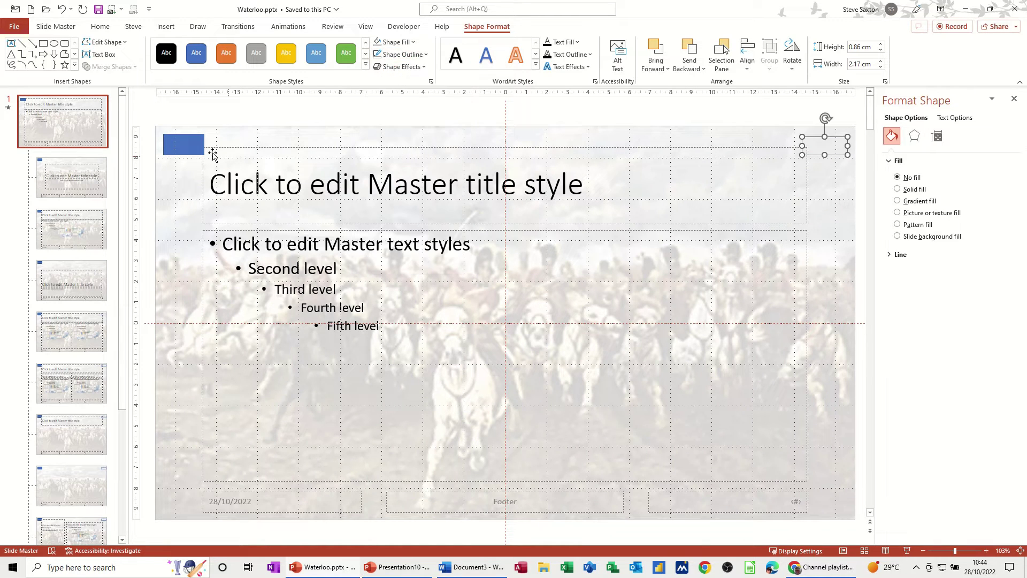
Give the top-left rectangle No Fill and No Outline, then close Master View.
{"action": "left_click", "coordinate": [193, 142]}
{"action": "left_click", "coordinate": [396, 42]}
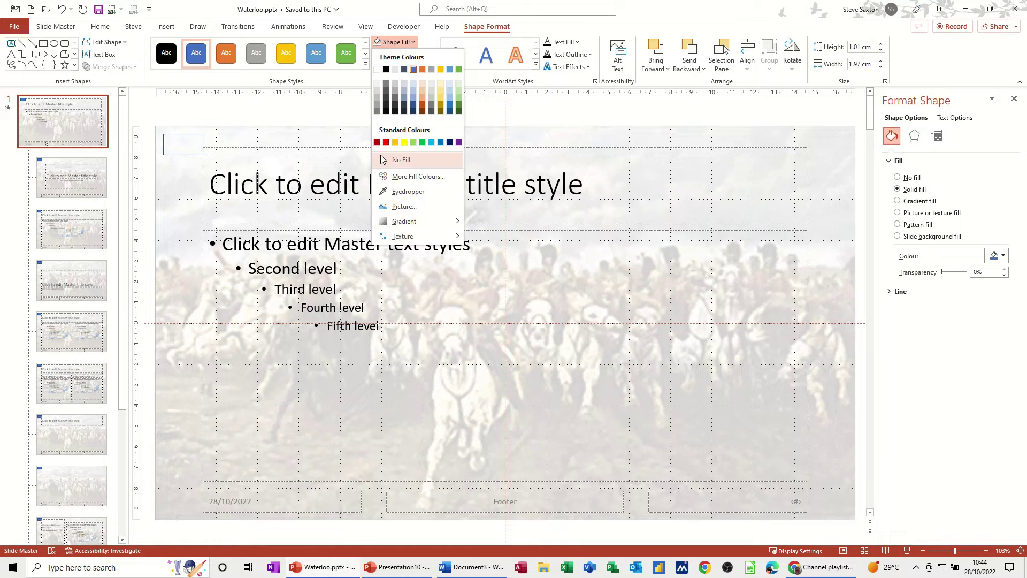
{"action": "left_click", "coordinate": [399, 159]}
{"action": "left_click", "coordinate": [401, 54]}
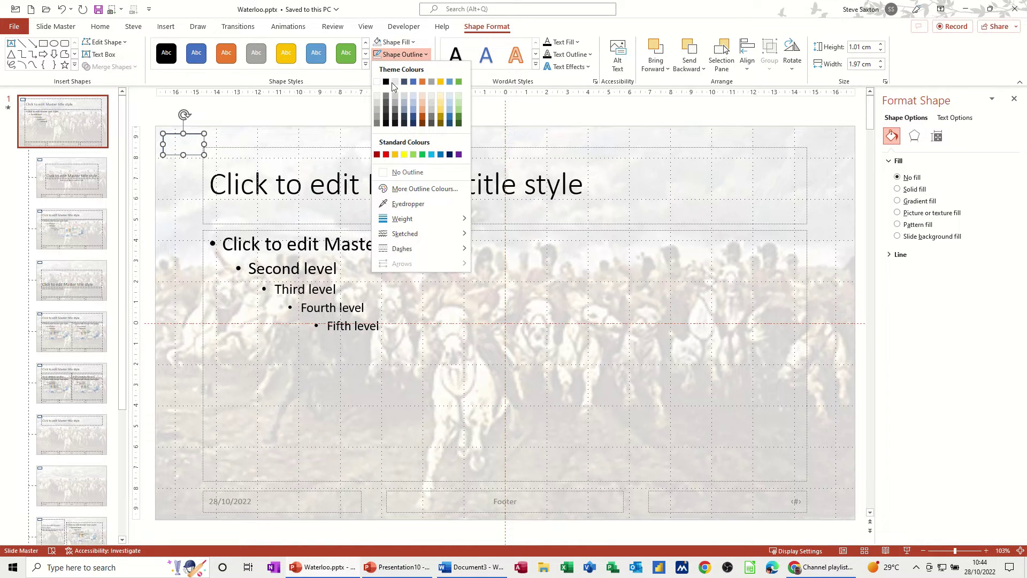
{"action": "left_click", "coordinate": [399, 171]}
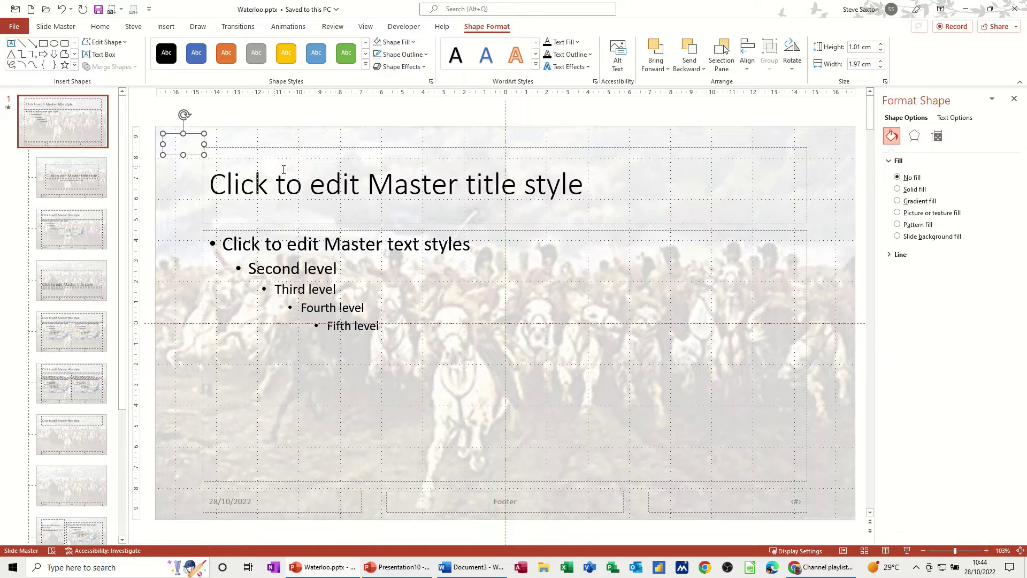
{"action": "left_click", "coordinate": [44, 29]}
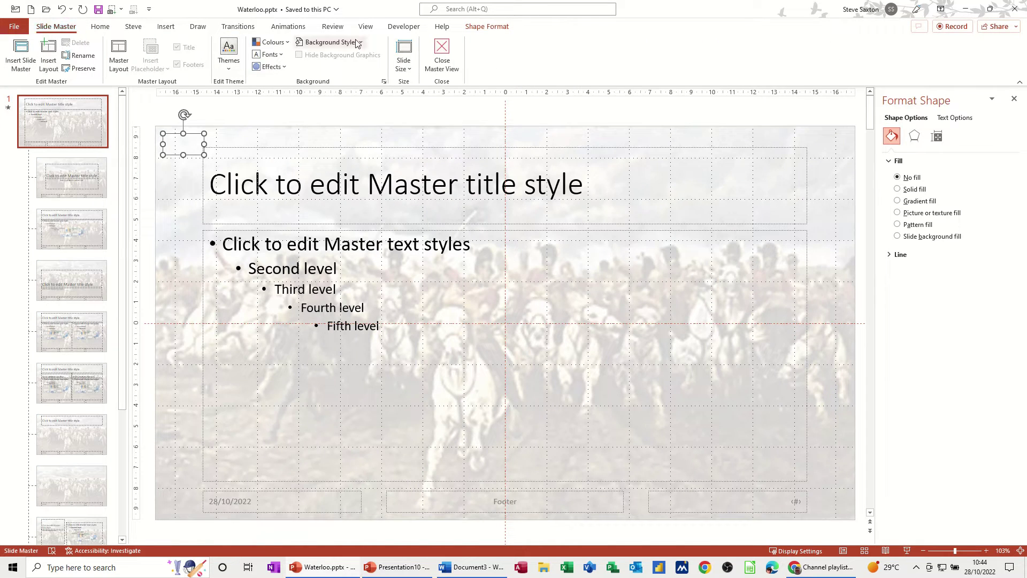
{"action": "left_click", "coordinate": [442, 53]}
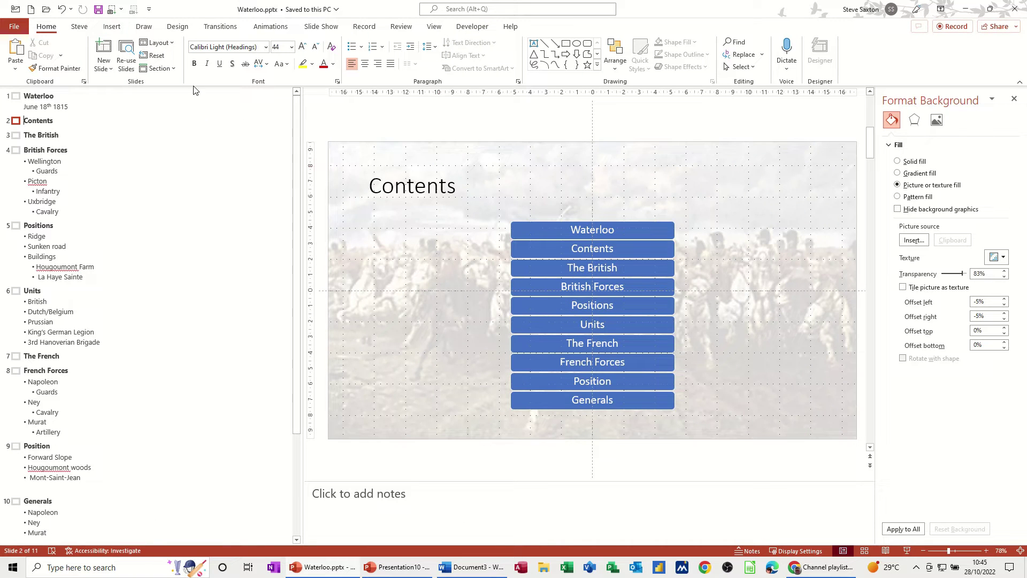
Return to Normal view, then test the hidden button's jump to Contents in the slide show.
{"action": "left_click", "coordinate": [434, 27]}
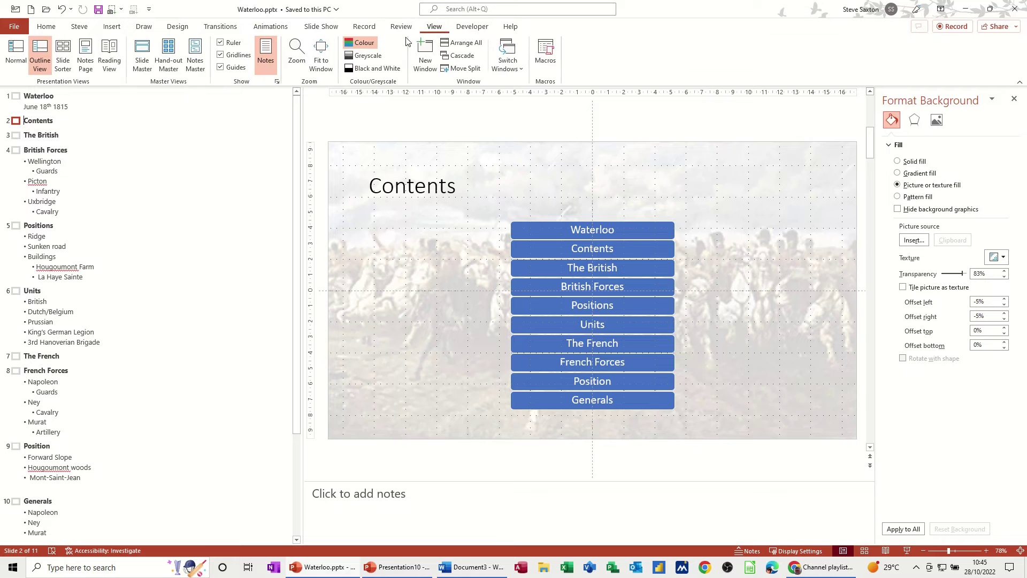
{"action": "left_click", "coordinate": [16, 52]}
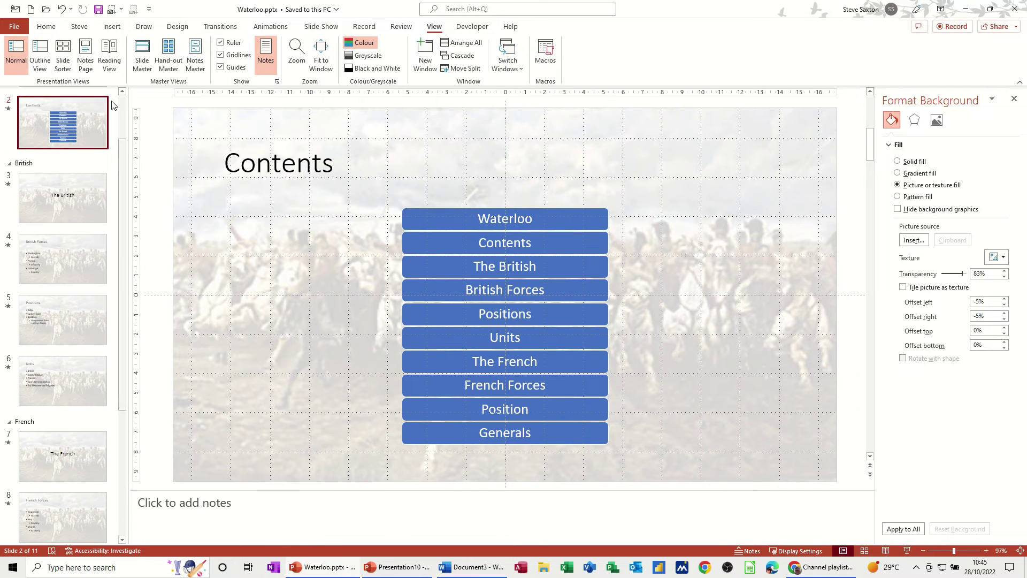
{"action": "scroll", "coordinate": [124, 210], "scroll_direction": "up", "scroll_amount": 2}
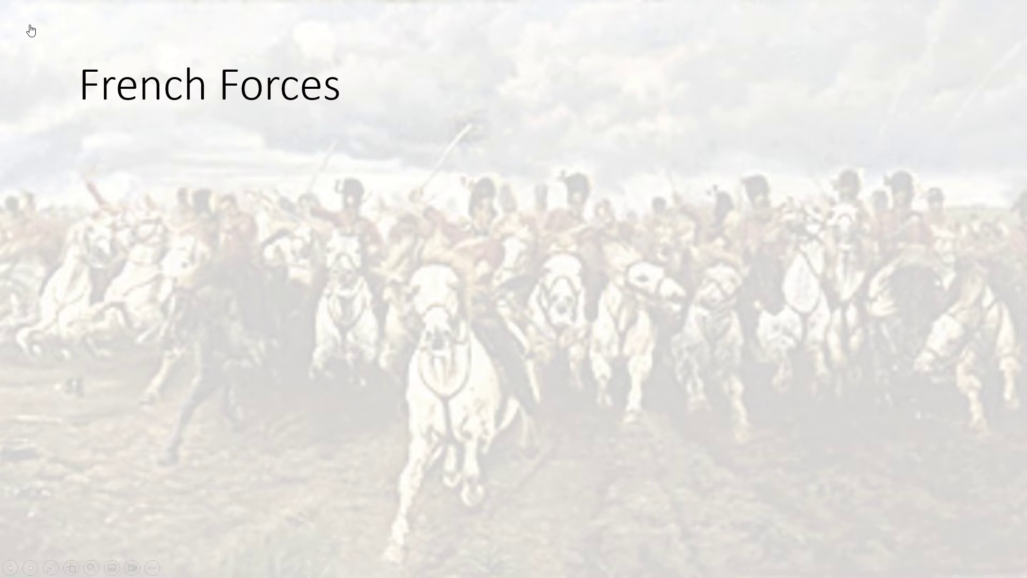
{"action": "left_click", "coordinate": [31, 30]}
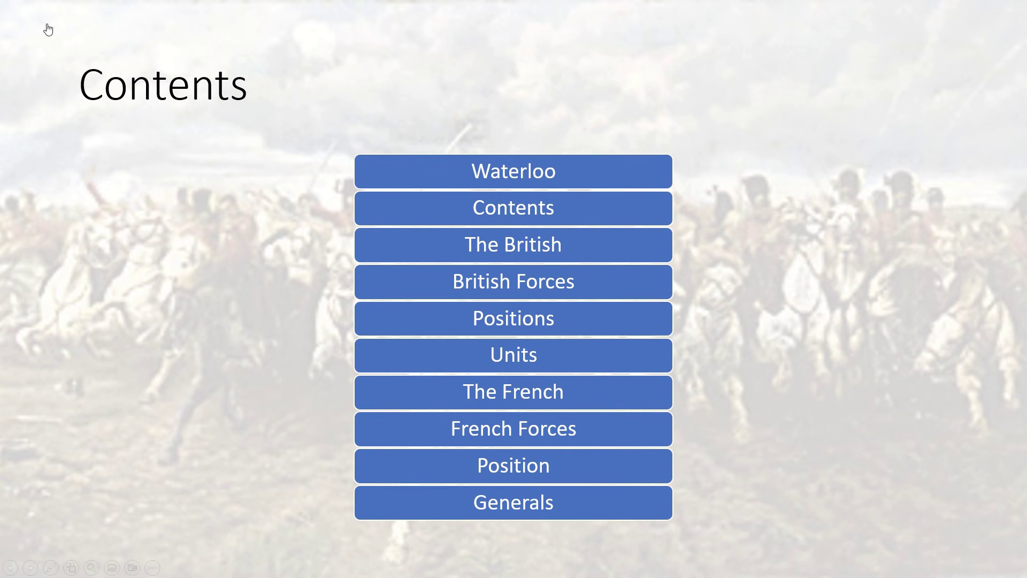
{"action": "key", "text": "Escape"}
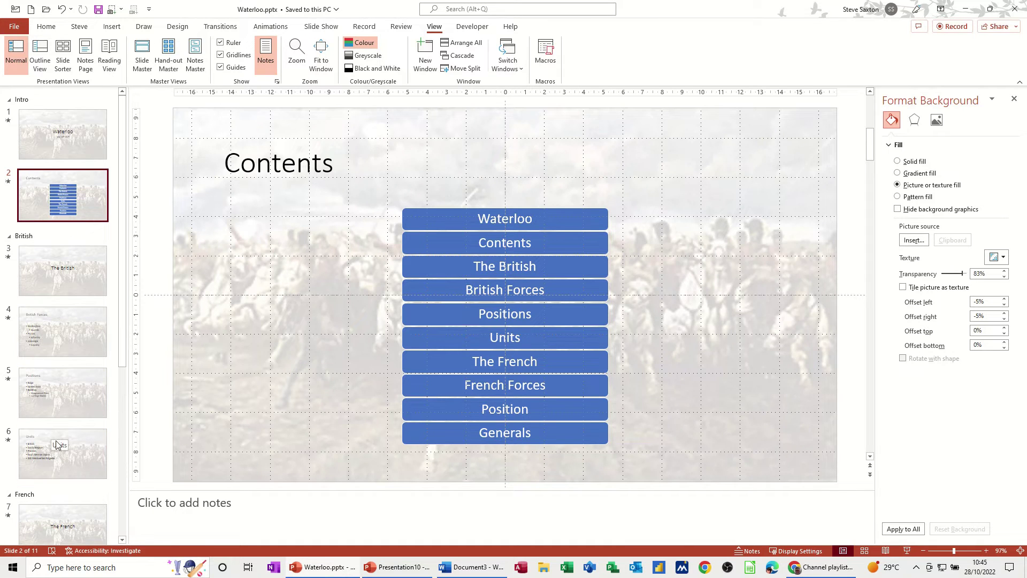
Review the British Forces, Positions and Units slides, then return to The British slide.
{"action": "left_click", "coordinate": [53, 283]}
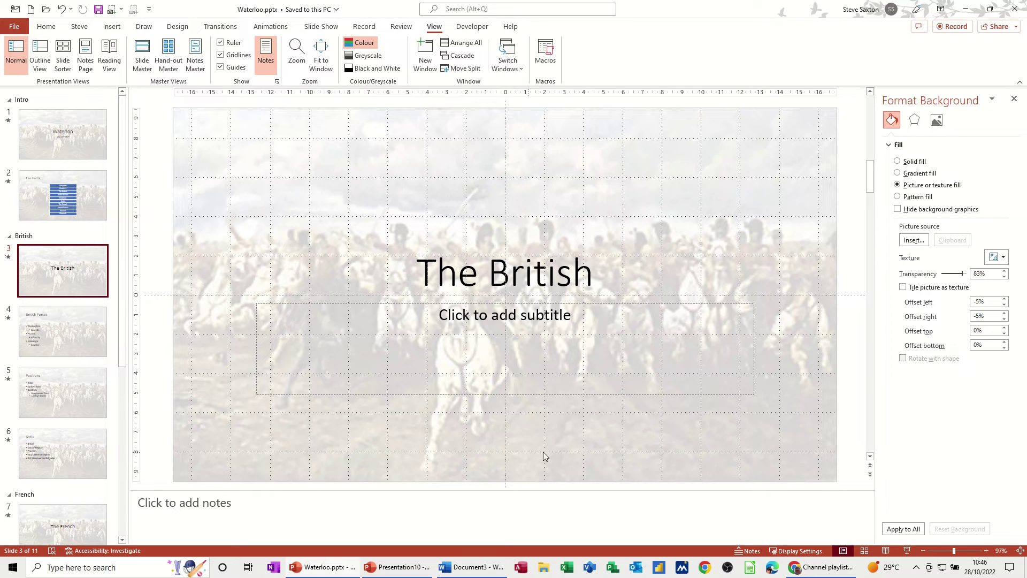
{"action": "left_click", "coordinate": [43, 346]}
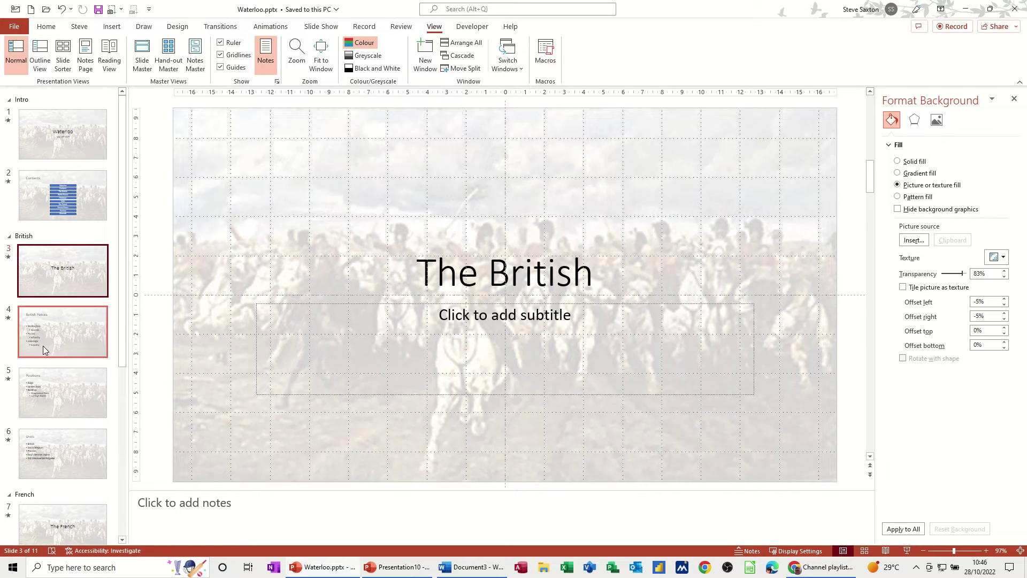
{"action": "left_click", "coordinate": [59, 396]}
{"action": "left_click", "coordinate": [65, 452]}
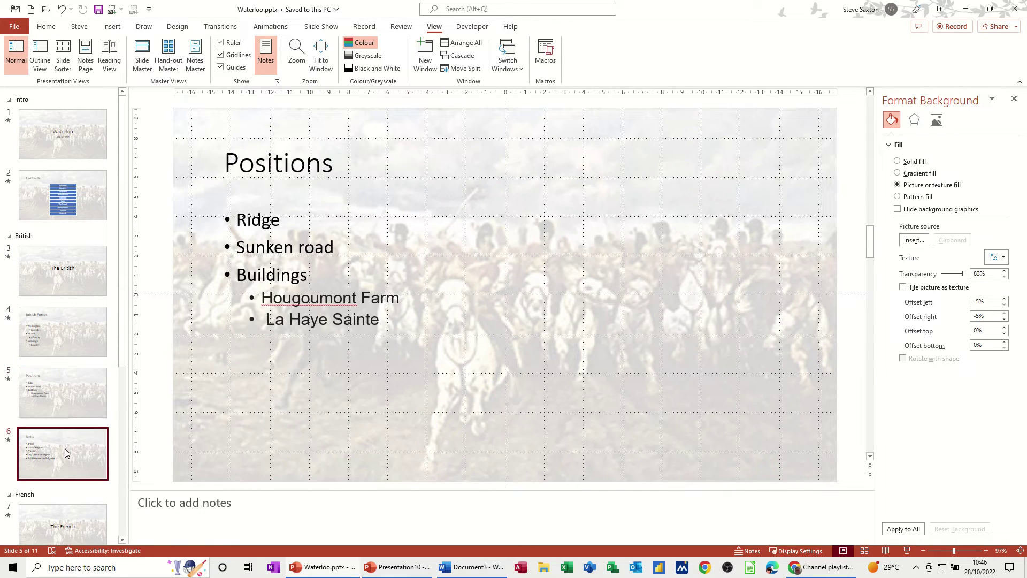
{"action": "left_click", "coordinate": [69, 332]}
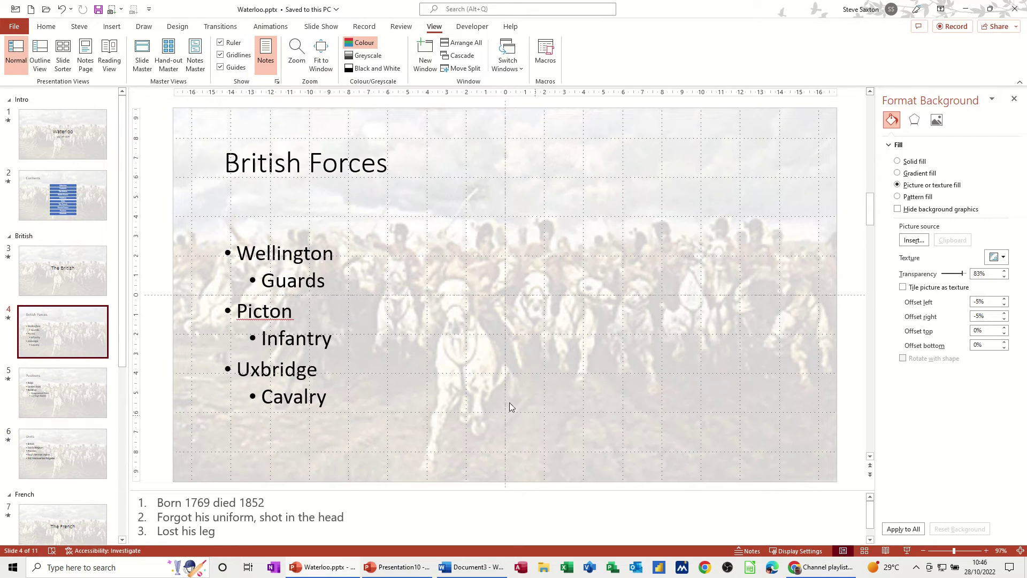
{"action": "left_click", "coordinate": [88, 282]}
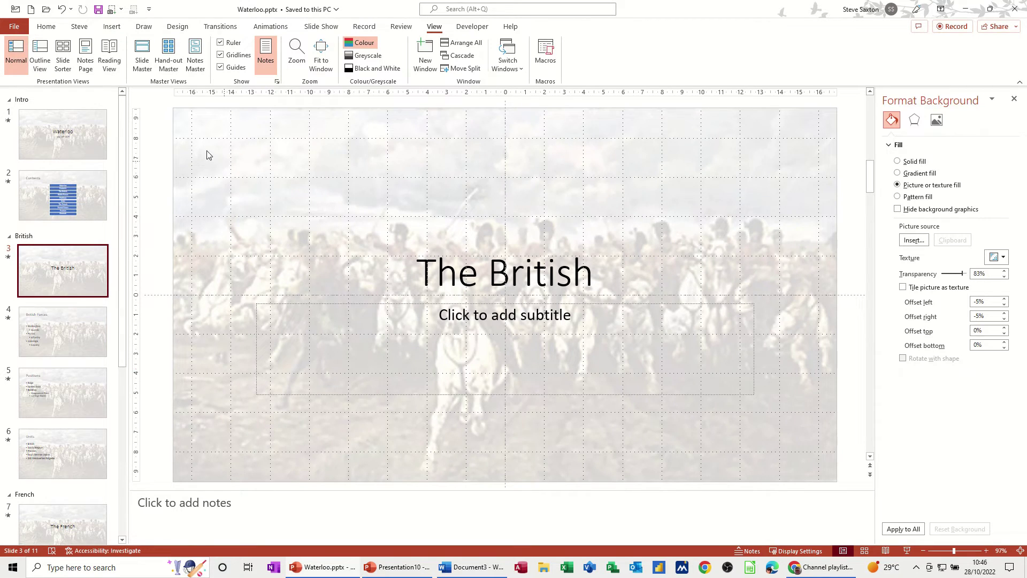
Insert the duke-wellington-200.jpg portrait and move it to the slide's bottom left.
{"action": "left_click", "coordinate": [112, 27]}
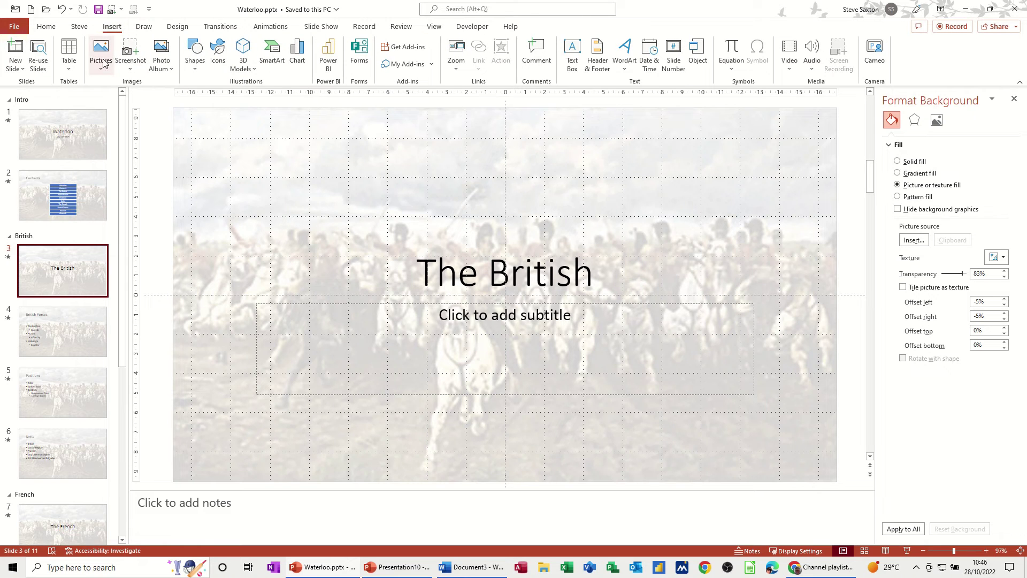
{"action": "left_click", "coordinate": [103, 60]}
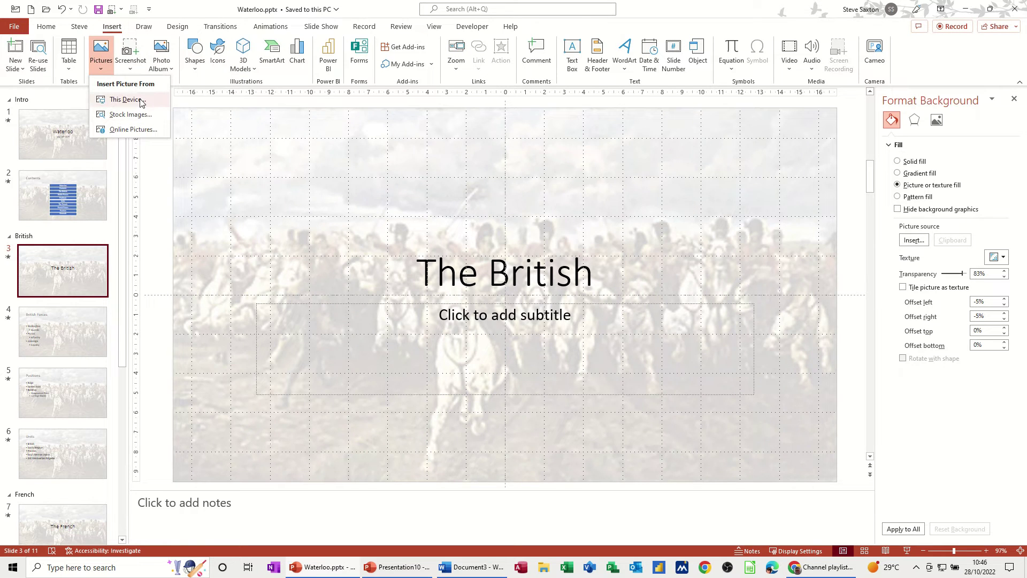
{"action": "left_click", "coordinate": [126, 100]}
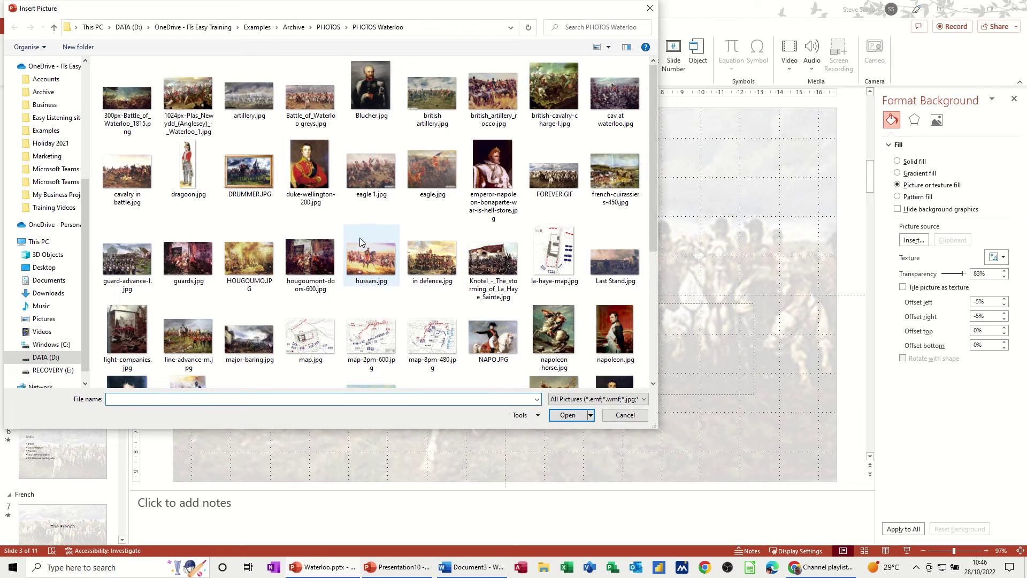
{"action": "double_click", "coordinate": [309, 166]}
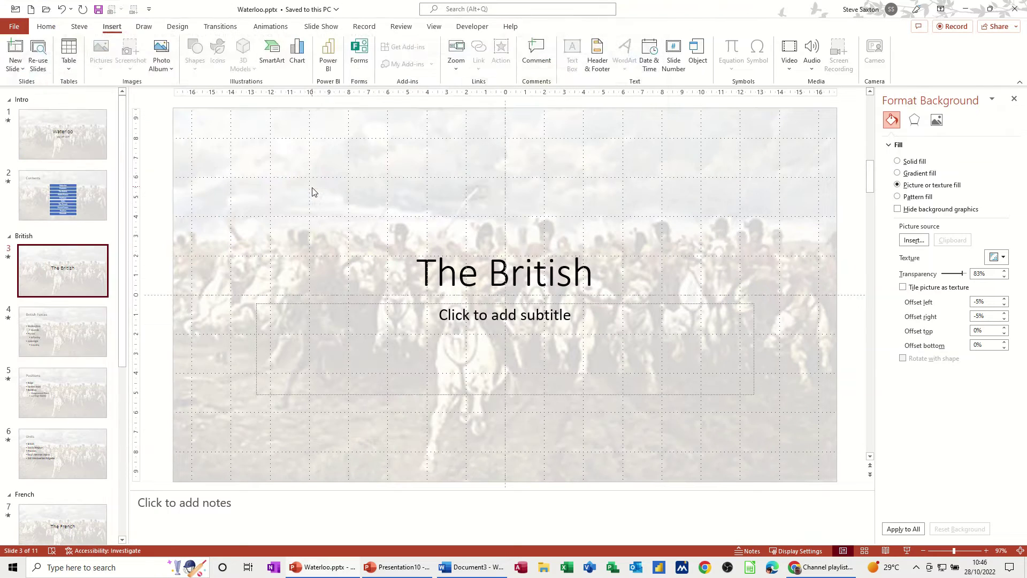
{"action": "left_click_drag", "start_coordinate": [513, 269], "coordinate": [237, 438]}
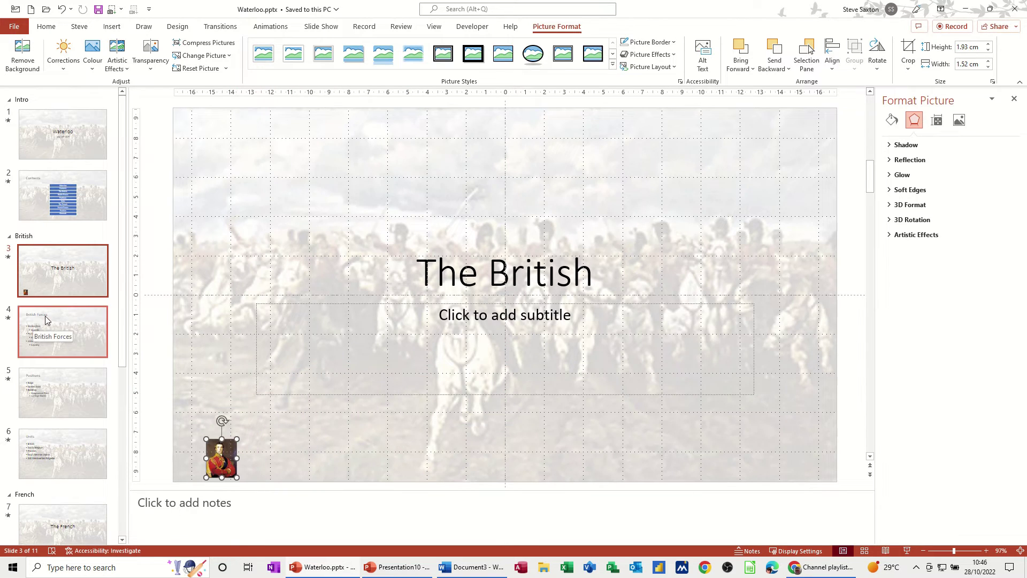
Insert the map-2pm-600.jpg battle map on The British slide and shrink it to a thumbnail.
{"action": "left_click", "coordinate": [78, 384]}
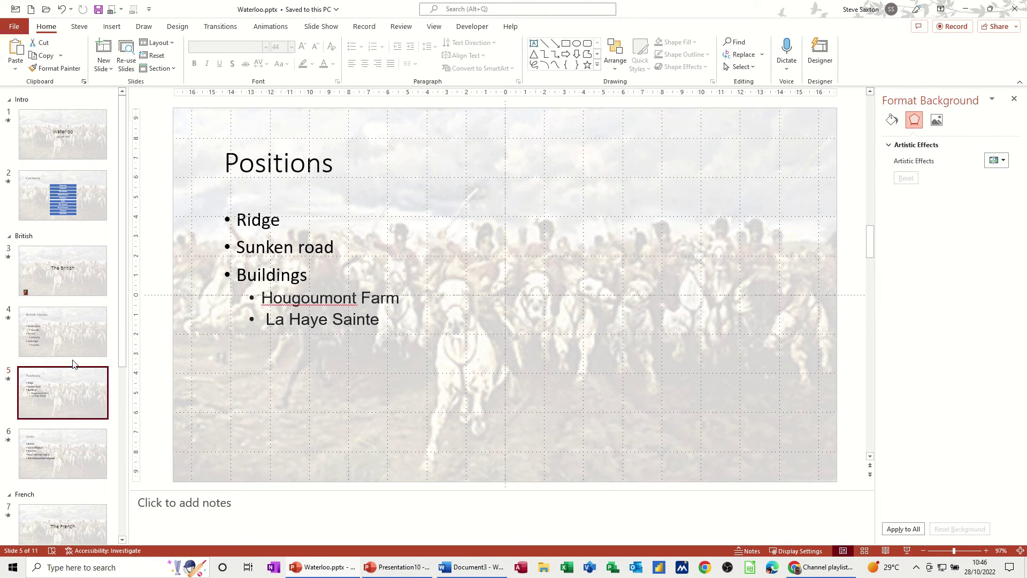
{"action": "left_click", "coordinate": [69, 284]}
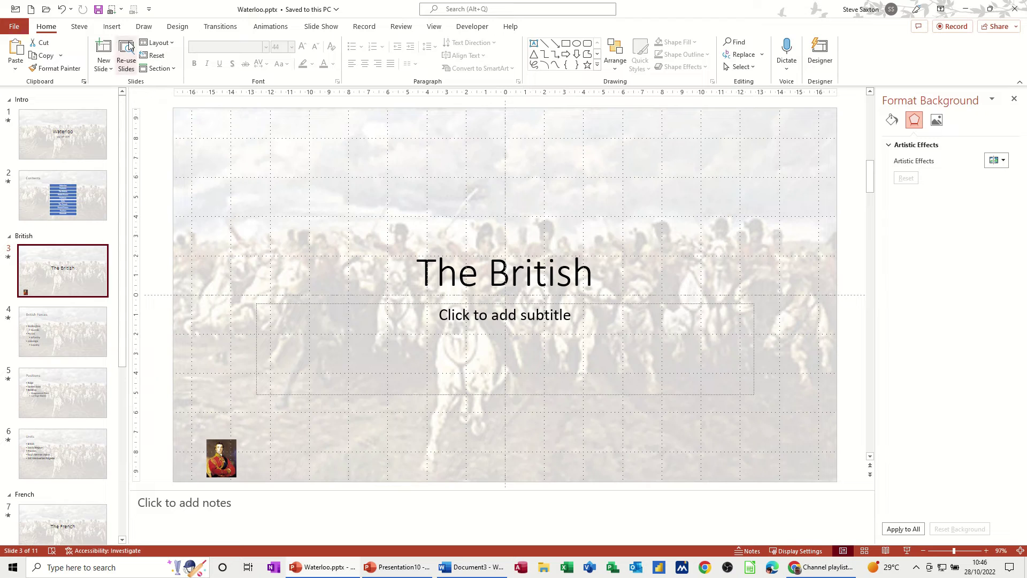
{"action": "left_click", "coordinate": [112, 27]}
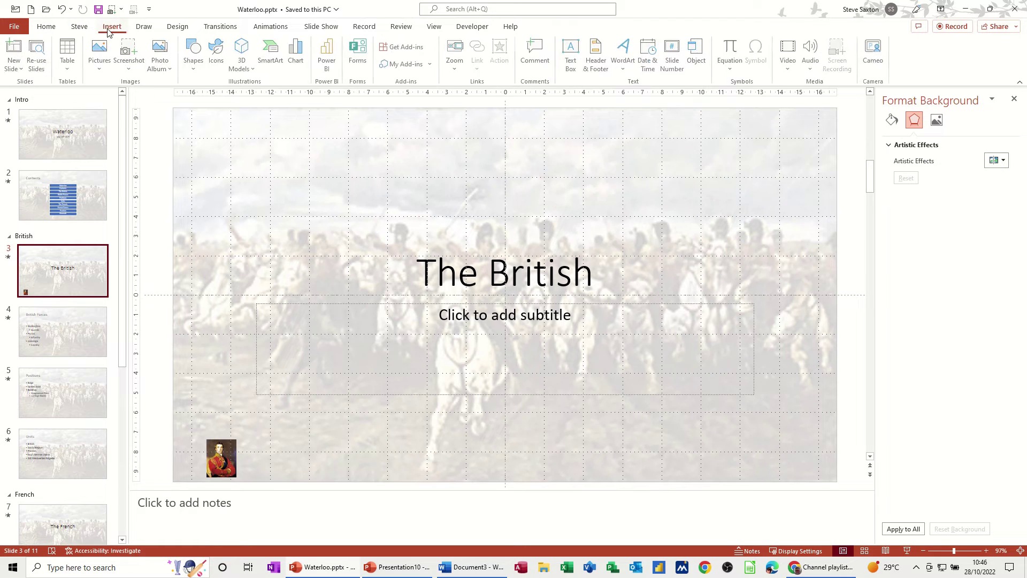
{"action": "left_click", "coordinate": [101, 54]}
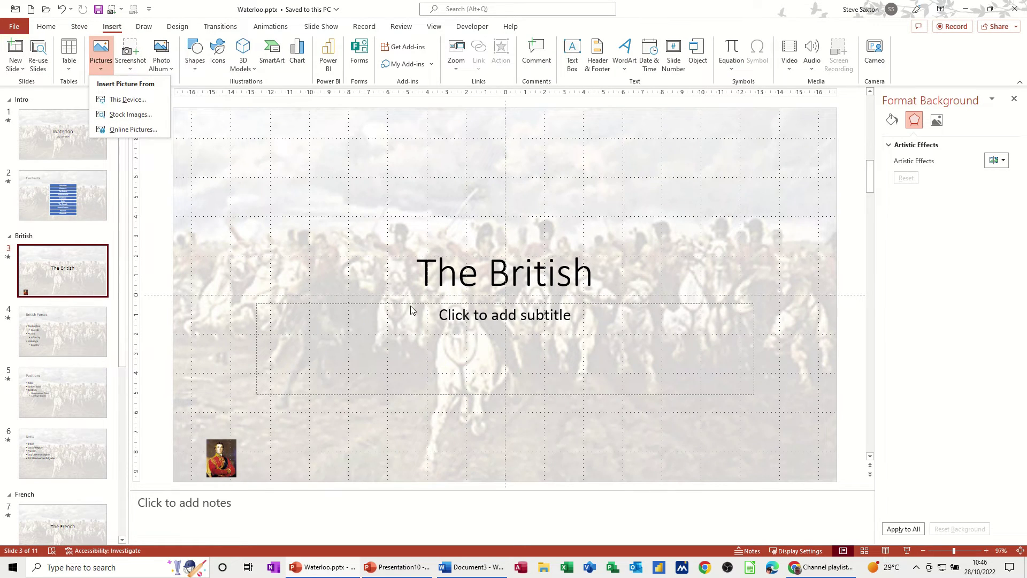
{"action": "left_click", "coordinate": [121, 99]}
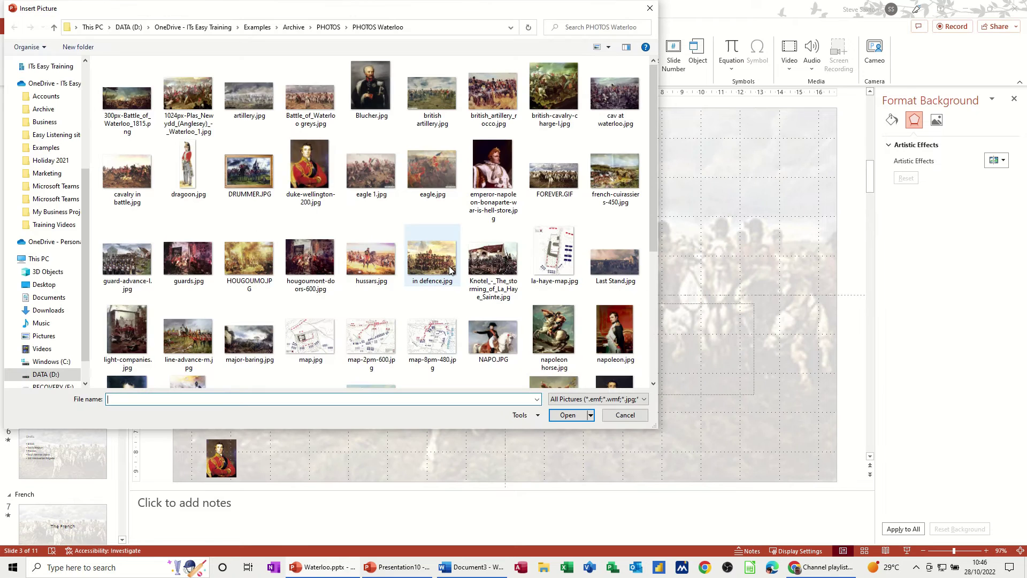
{"action": "double_click", "coordinate": [382, 338]}
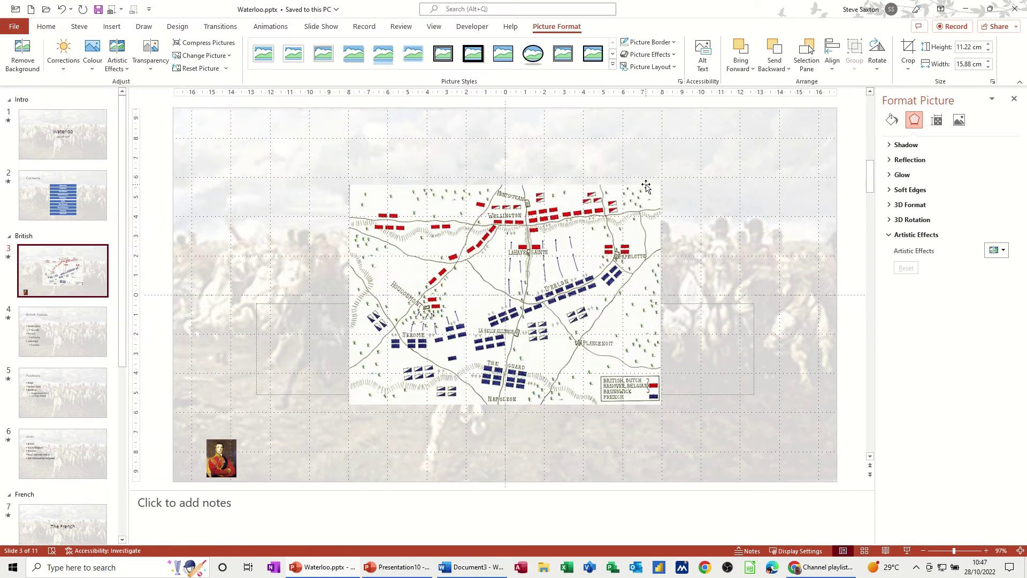
{"action": "left_click_drag", "start_coordinate": [661, 185], "coordinate": [299, 472]}
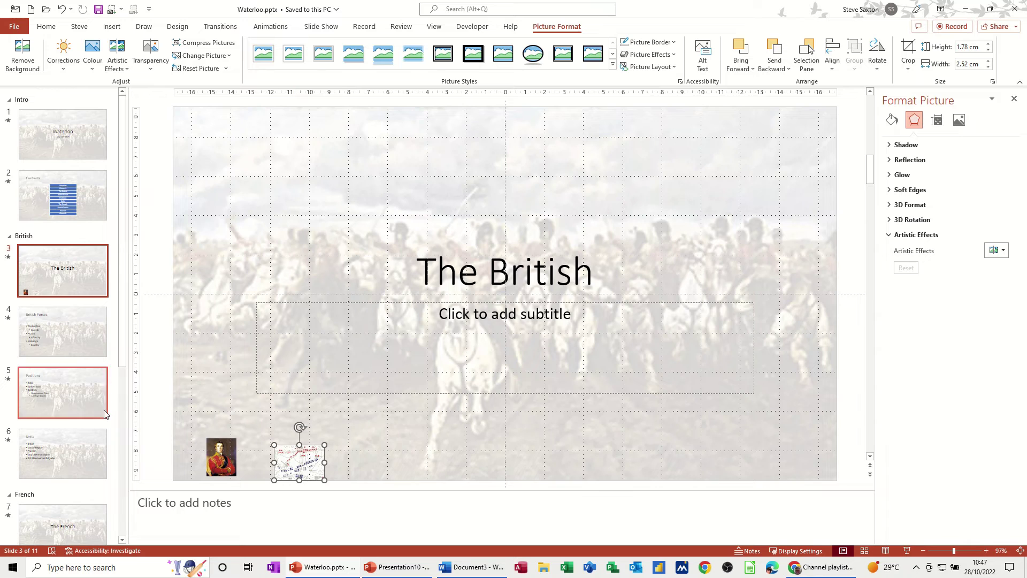
After checking the Positions and Units slides, nudge the map thumbnail slightly upward.
{"action": "left_click", "coordinate": [59, 398]}
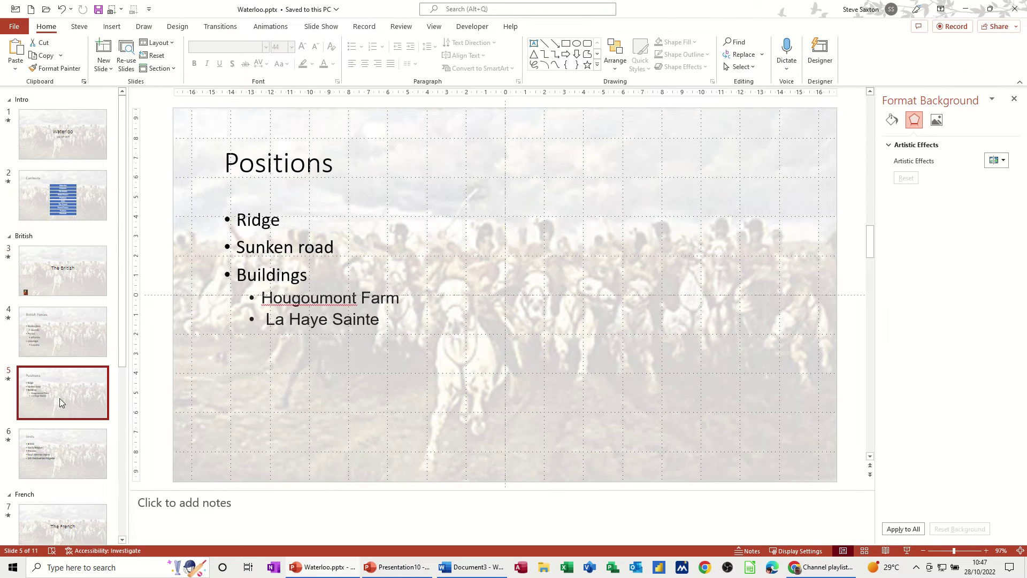
{"action": "left_click", "coordinate": [62, 445]}
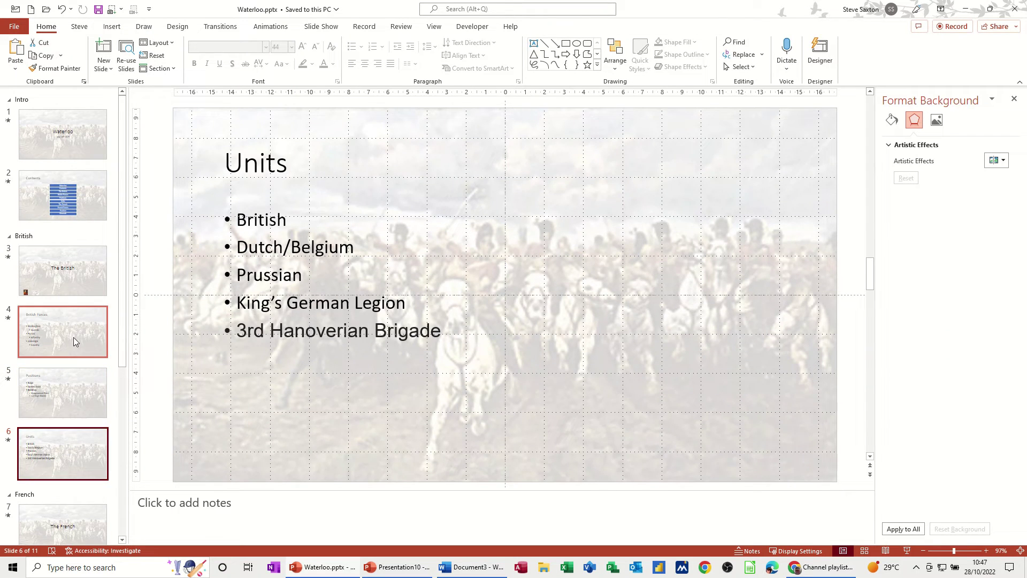
{"action": "left_click", "coordinate": [74, 289]}
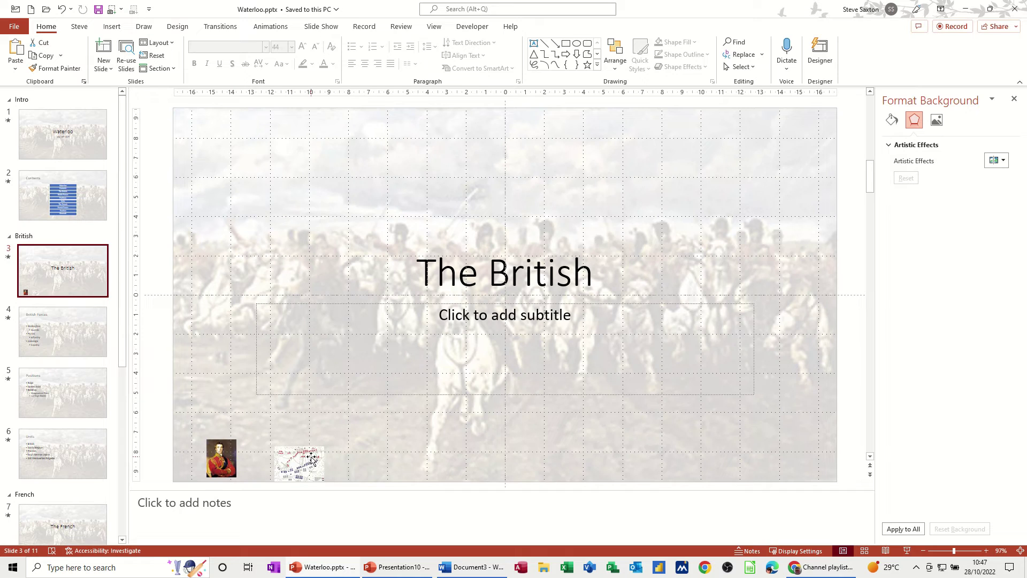
{"action": "left_click_drag", "start_coordinate": [312, 458], "coordinate": [310, 452]}
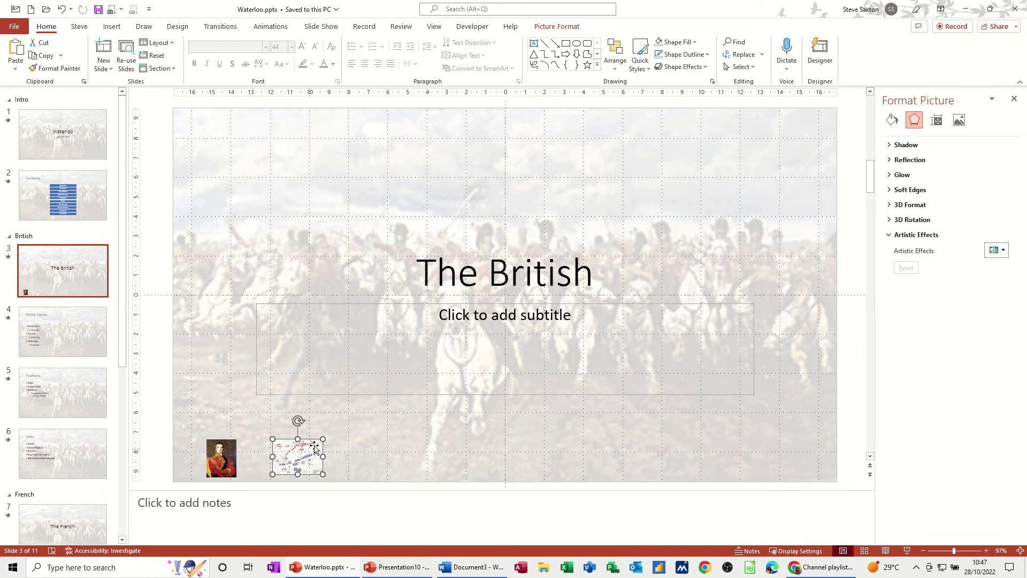
Insert the light-companies.jpg picture and shrink it to a thumbnail at the lower right.
{"action": "left_click", "coordinate": [110, 29]}
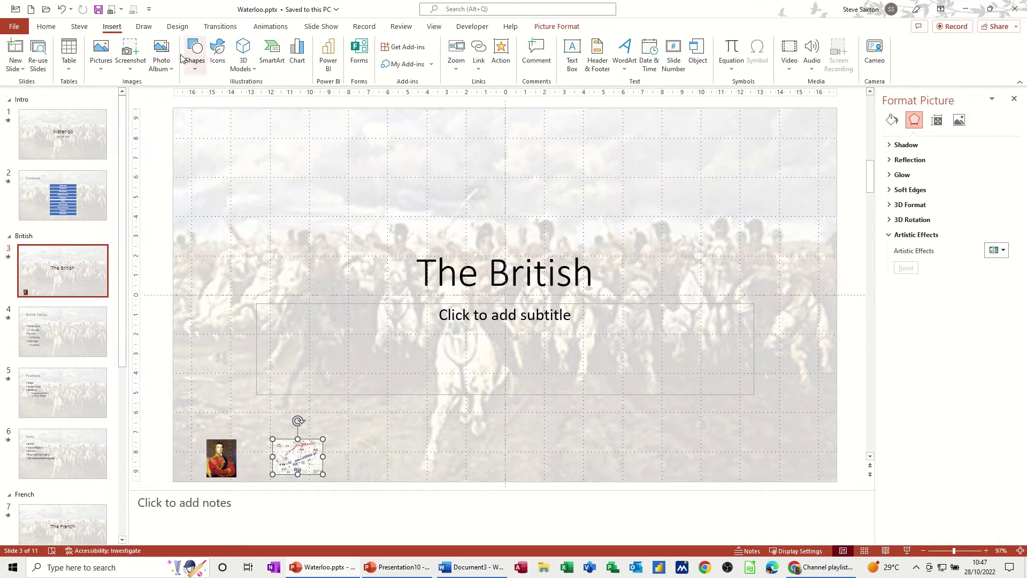
{"action": "left_click", "coordinate": [101, 57]}
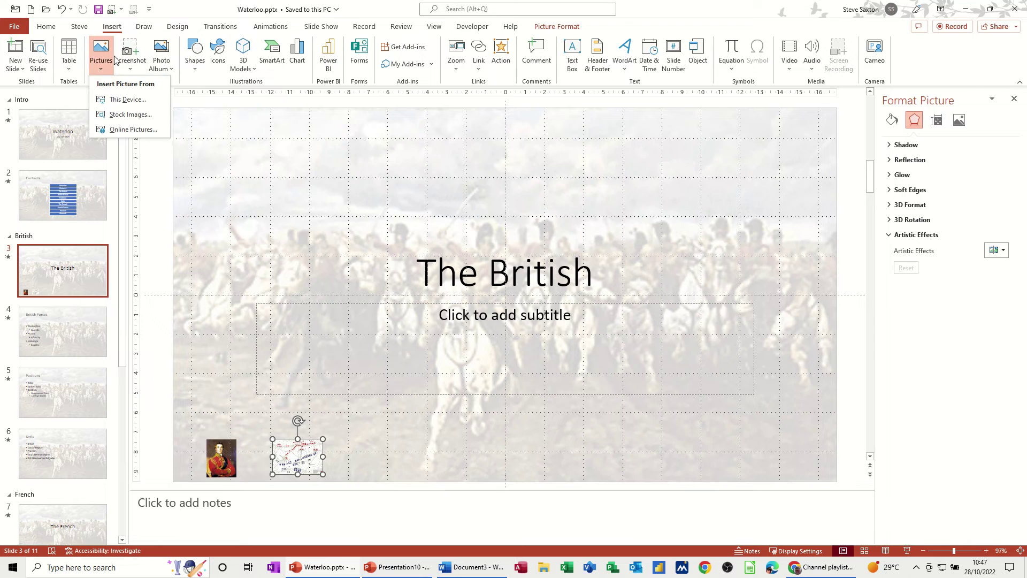
{"action": "left_click", "coordinate": [128, 100]}
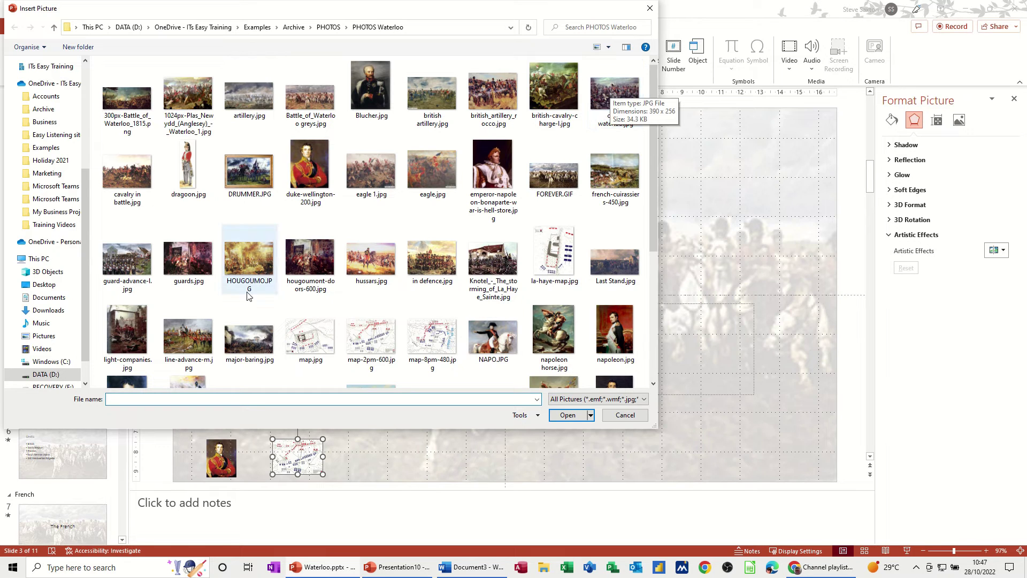
{"action": "double_click", "coordinate": [122, 328]}
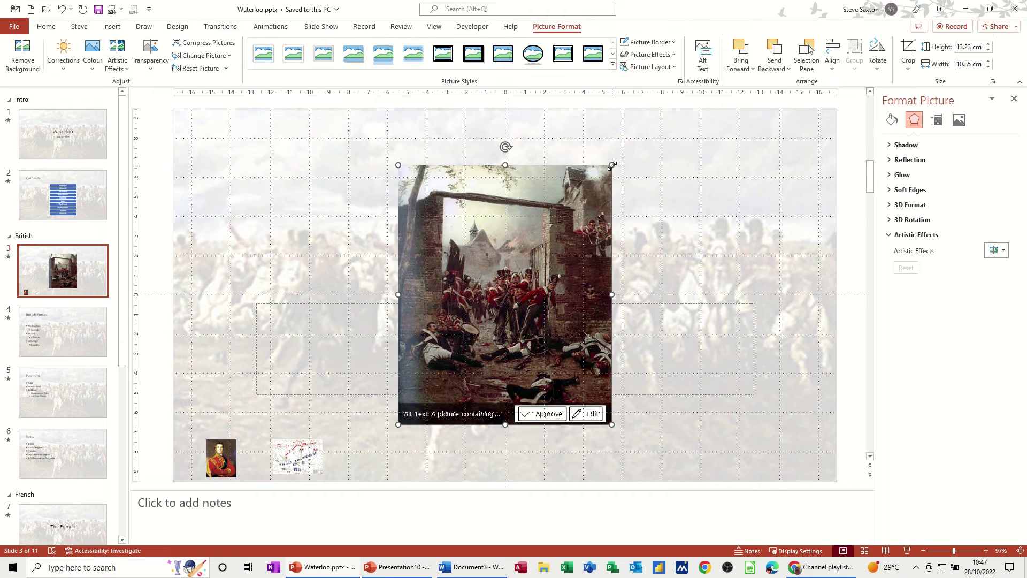
{"action": "left_click_drag", "start_coordinate": [607, 170], "coordinate": [663, 459]}
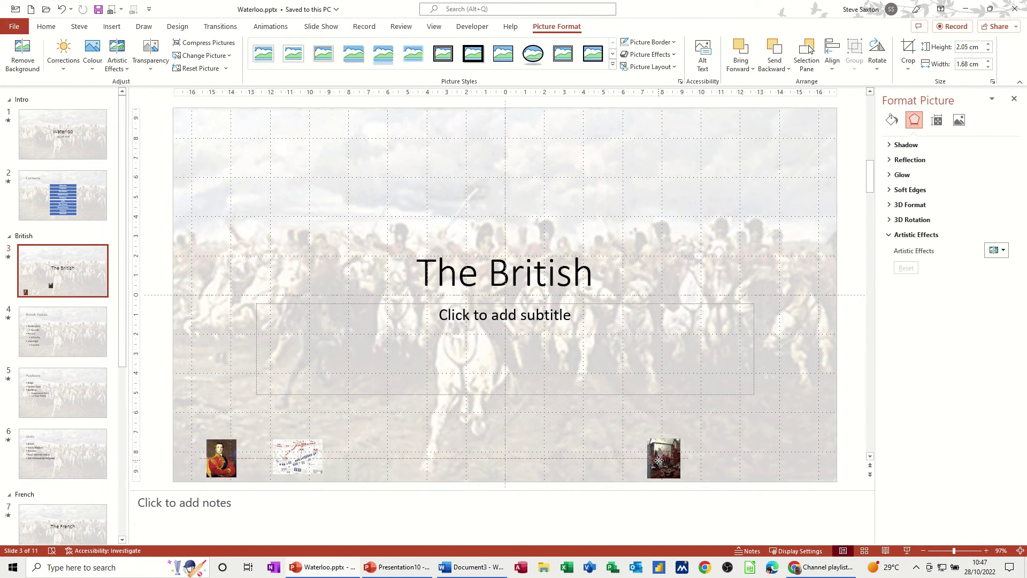
Line up the portrait, map and light companies thumbnails in a row along the bottom.
{"action": "left_click_drag", "start_coordinate": [296, 455], "coordinate": [502, 451]}
{"action": "left_click_drag", "start_coordinate": [223, 462], "coordinate": [326, 468]}
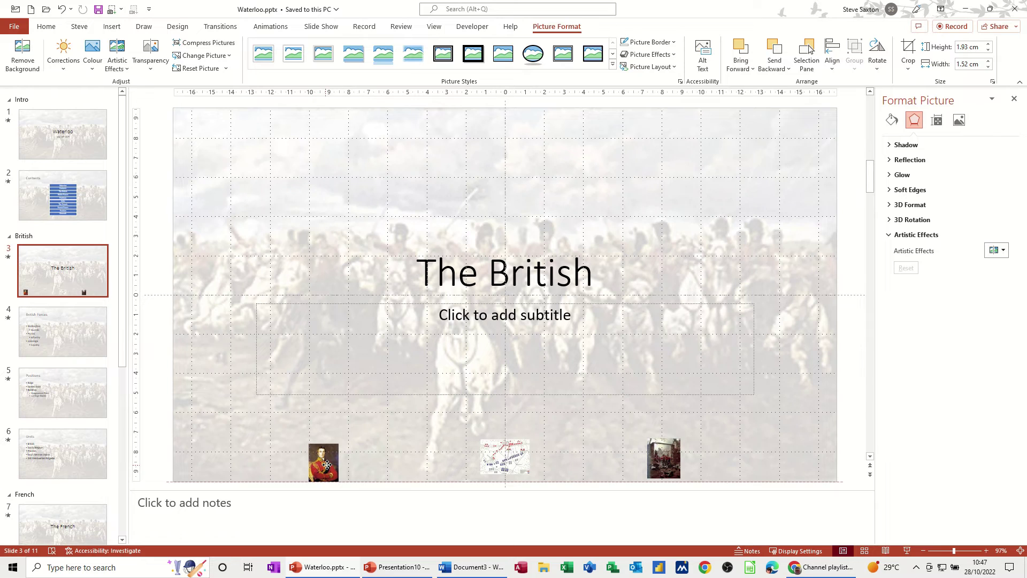
{"action": "left_click_drag", "start_coordinate": [657, 464], "coordinate": [661, 464]}
{"action": "left_click", "coordinate": [323, 464]}
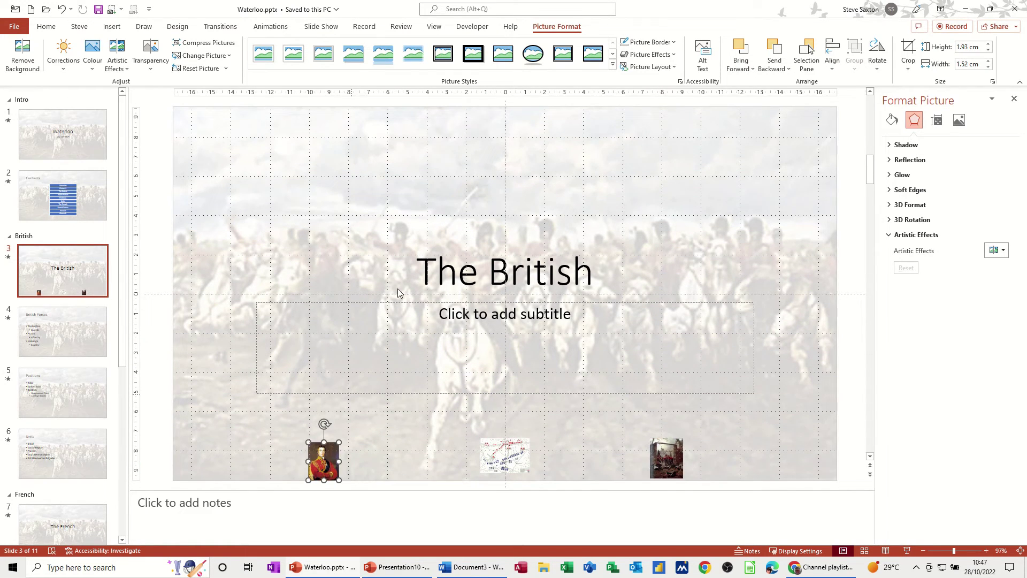
{"action": "left_click", "coordinate": [112, 26]}
Link the Wellington portrait to the British Forces slide.
{"action": "left_click", "coordinate": [479, 51]}
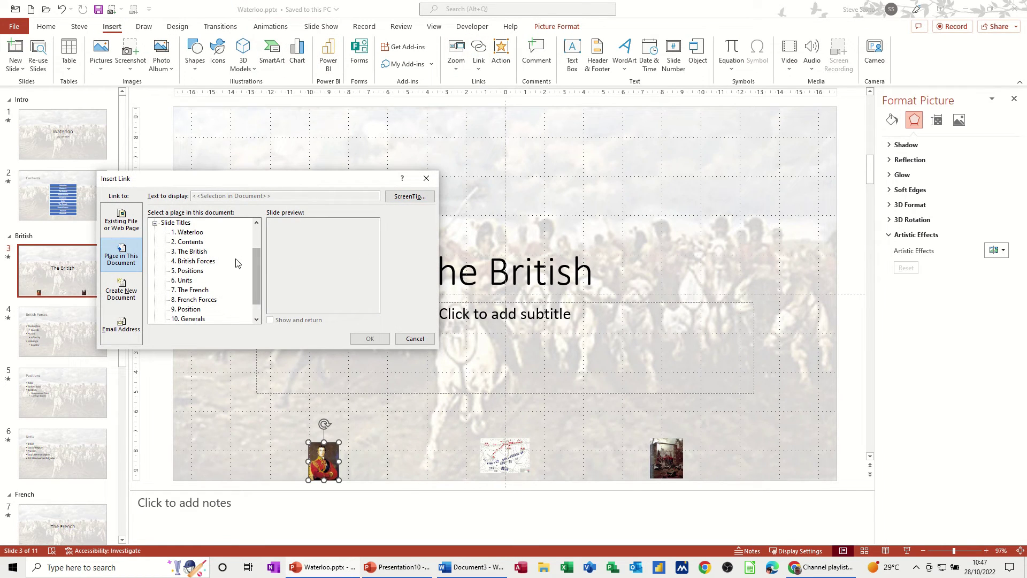
{"action": "left_click", "coordinate": [205, 262]}
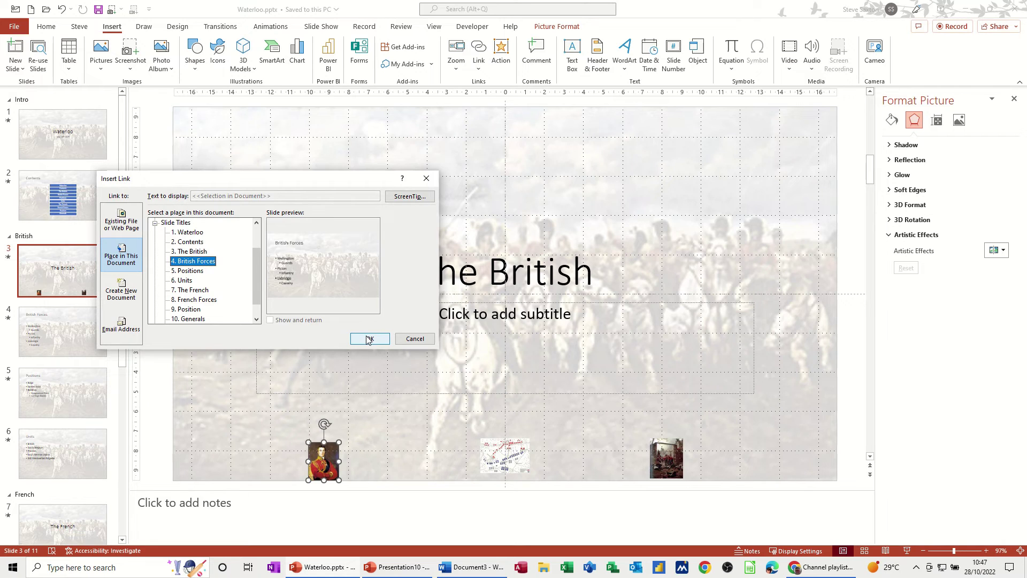
{"action": "left_click", "coordinate": [369, 338]}
Link the map thumbnail to the Positions slide.
{"action": "left_click", "coordinate": [499, 447]}
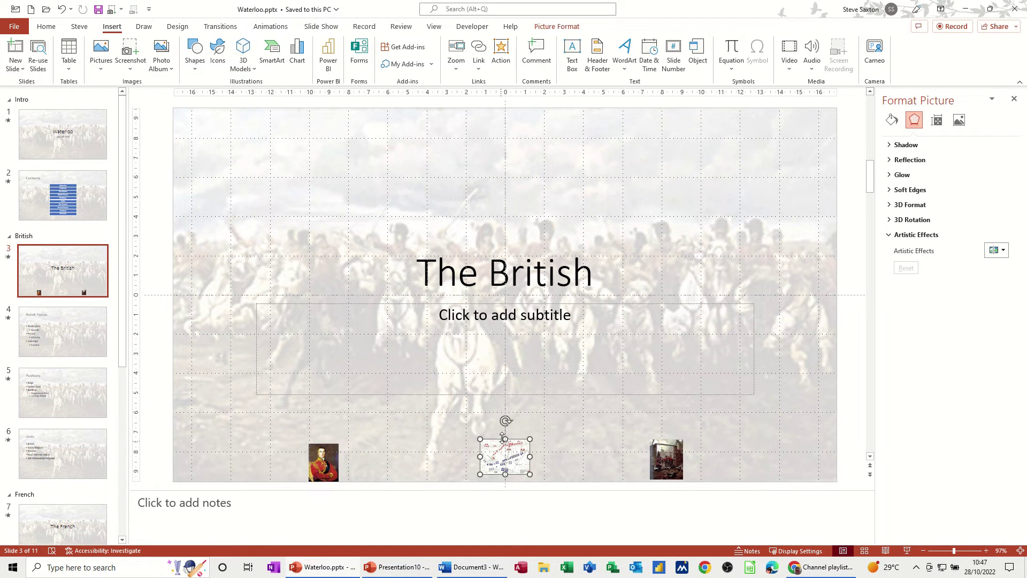
{"action": "left_click", "coordinate": [478, 51]}
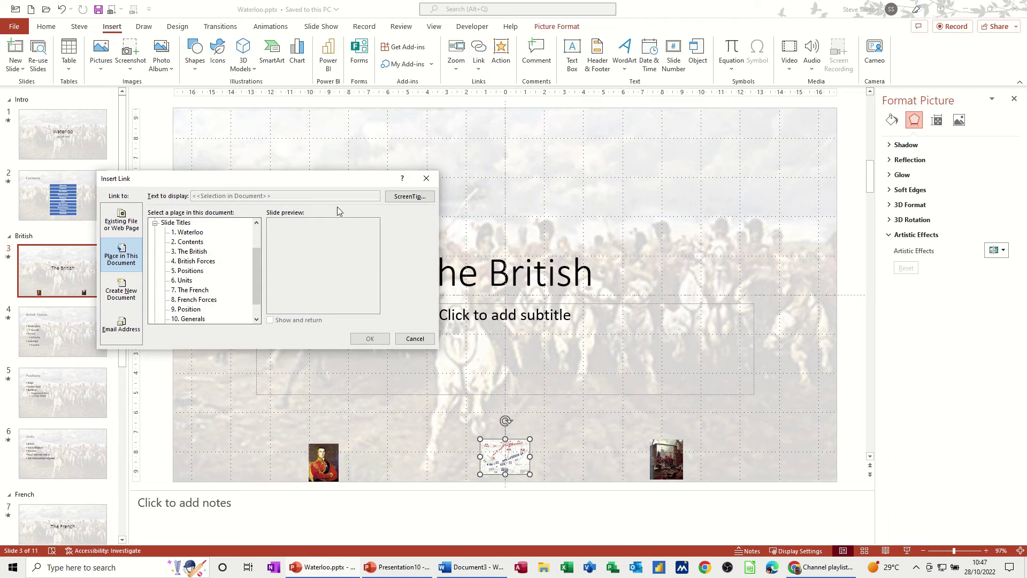
{"action": "left_click", "coordinate": [191, 271]}
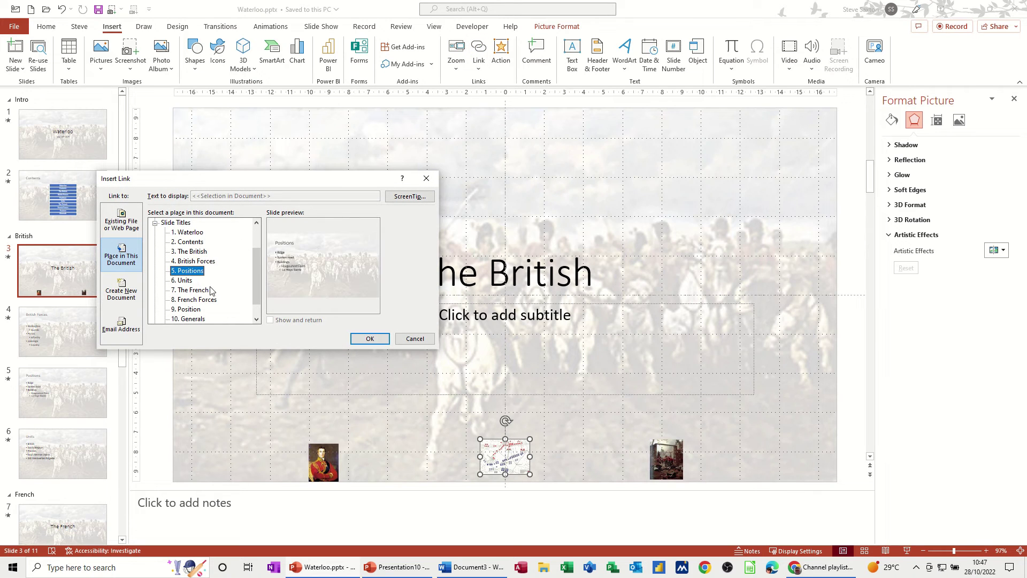
{"action": "left_click", "coordinate": [368, 339]}
Link the light companies picture to the Units slide.
{"action": "left_click", "coordinate": [665, 463]}
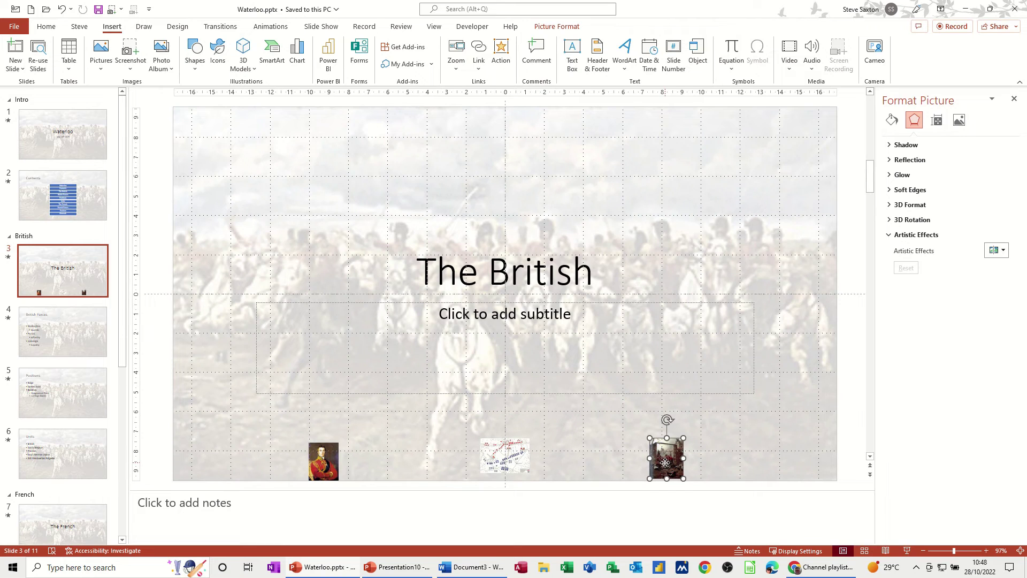
{"action": "left_click", "coordinate": [479, 50]}
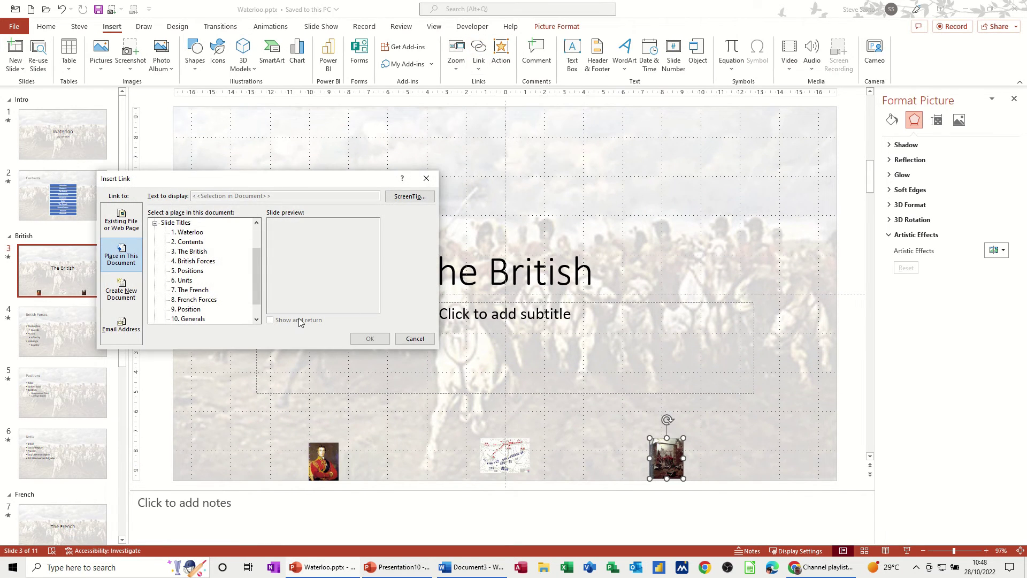
{"action": "left_click", "coordinate": [185, 281]}
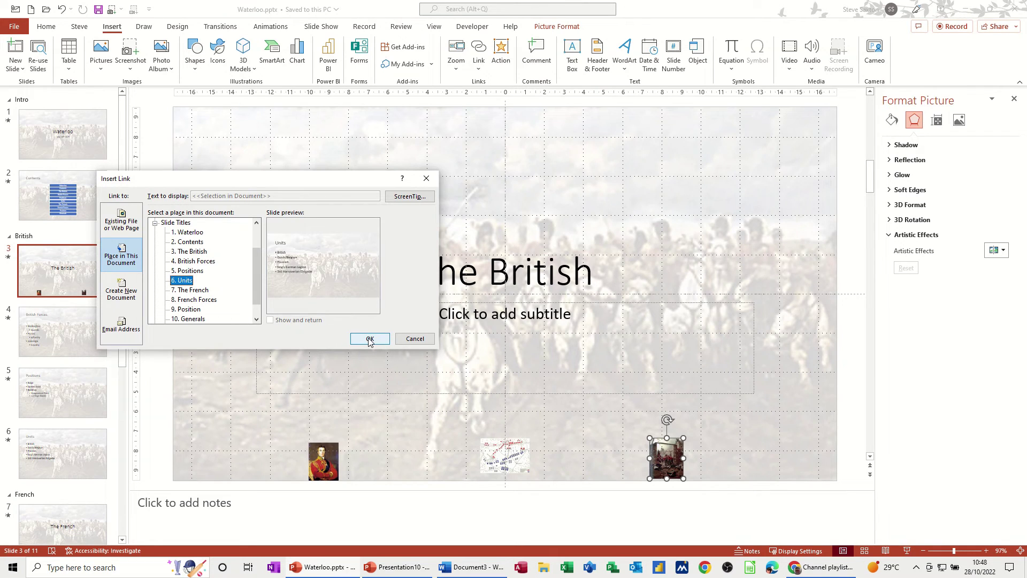
{"action": "left_click", "coordinate": [370, 341]}
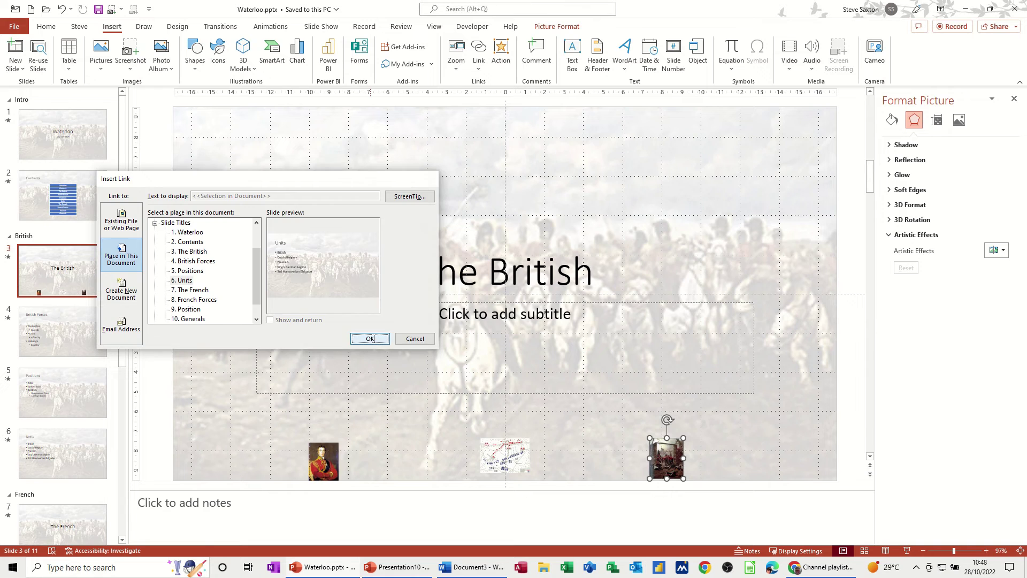
{"action": "key", "text": "Escape"}
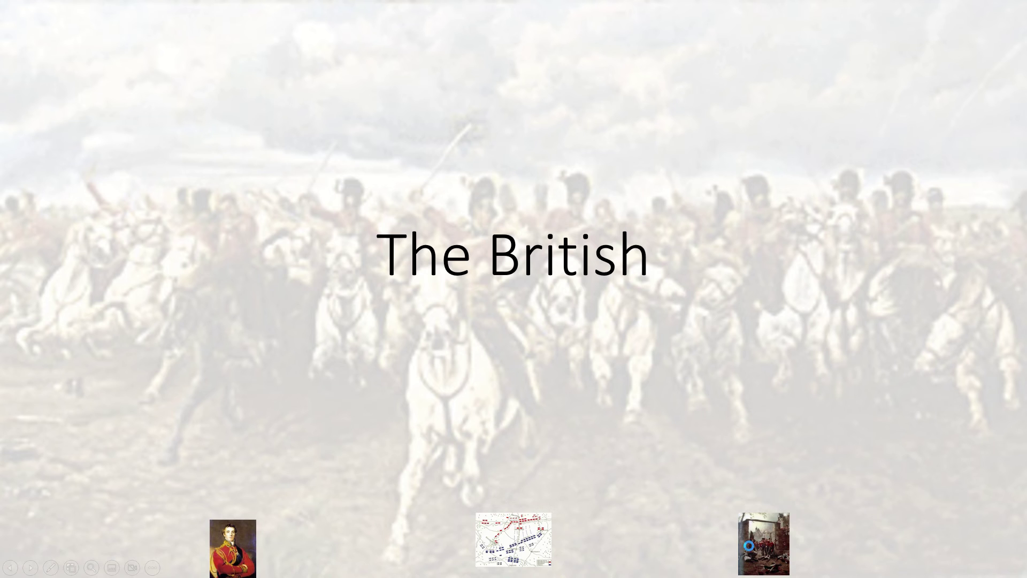
{"action": "left_click", "coordinate": [749, 546]}
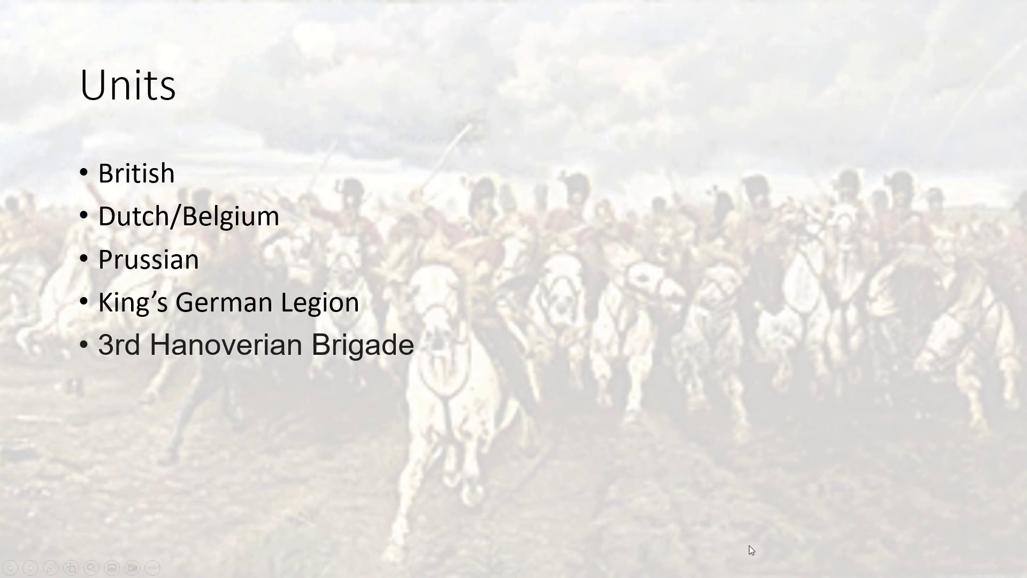
{"action": "key", "text": "Escape"}
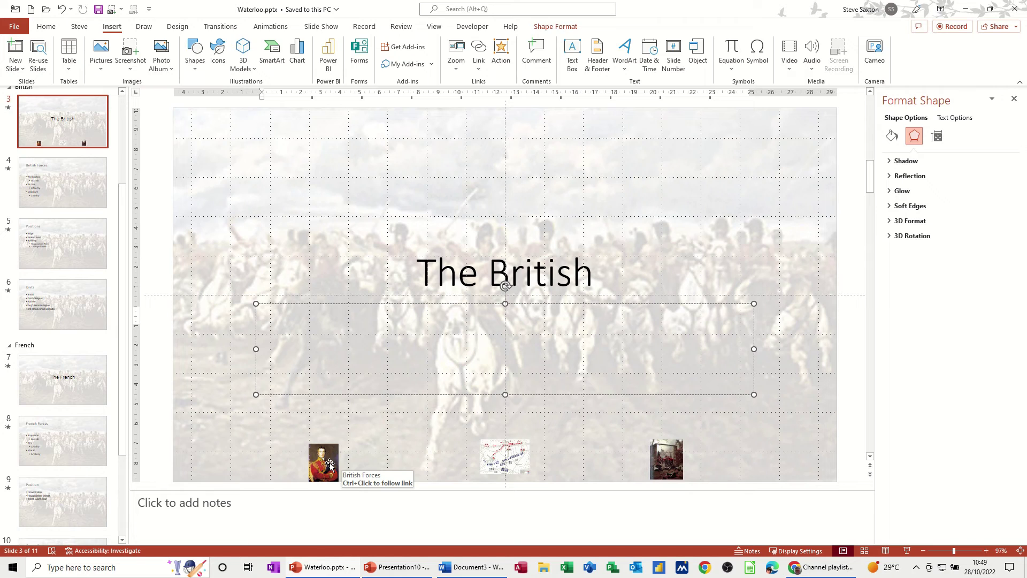
Insert dragoon.jpg on the British Forces slide and shrink it into the lower right.
{"action": "left_click", "coordinate": [67, 183]}
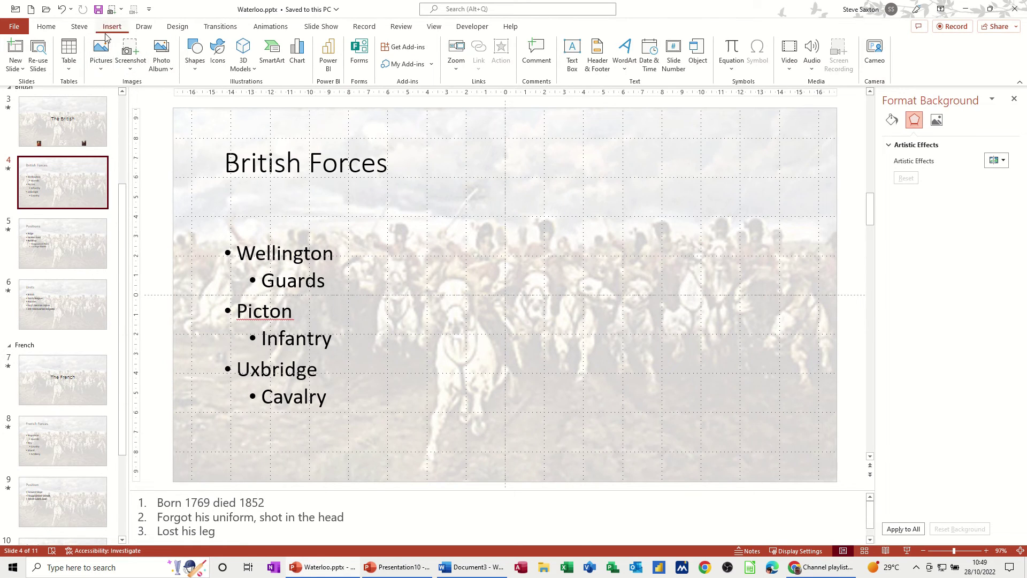
{"action": "left_click", "coordinate": [103, 52]}
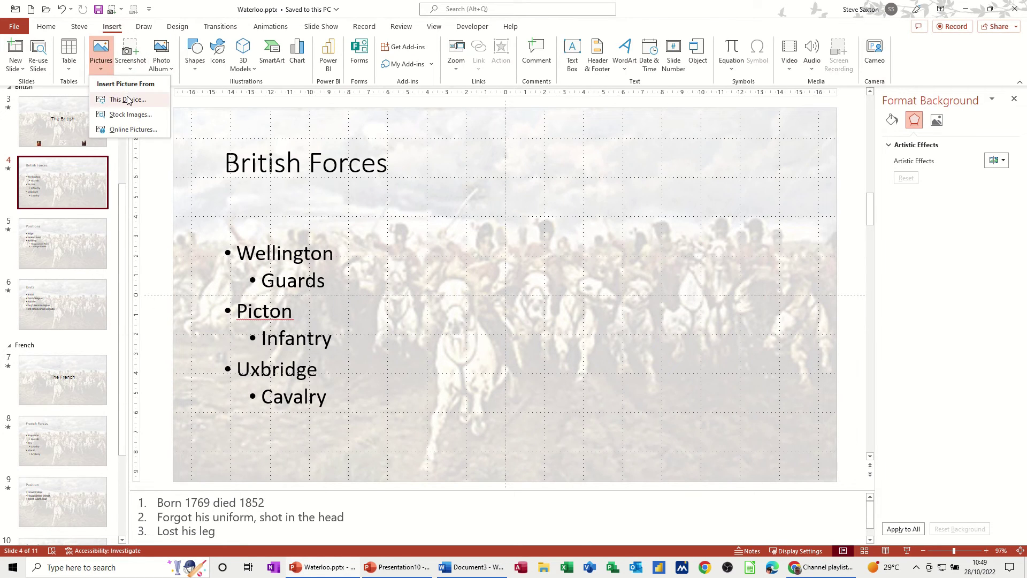
{"action": "left_click", "coordinate": [129, 101]}
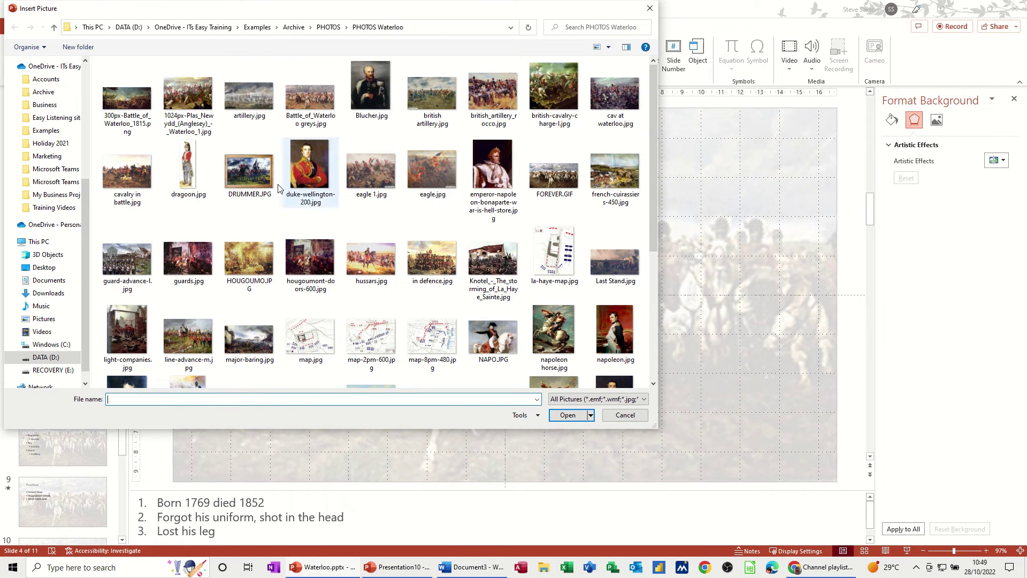
{"action": "left_click", "coordinate": [187, 170]}
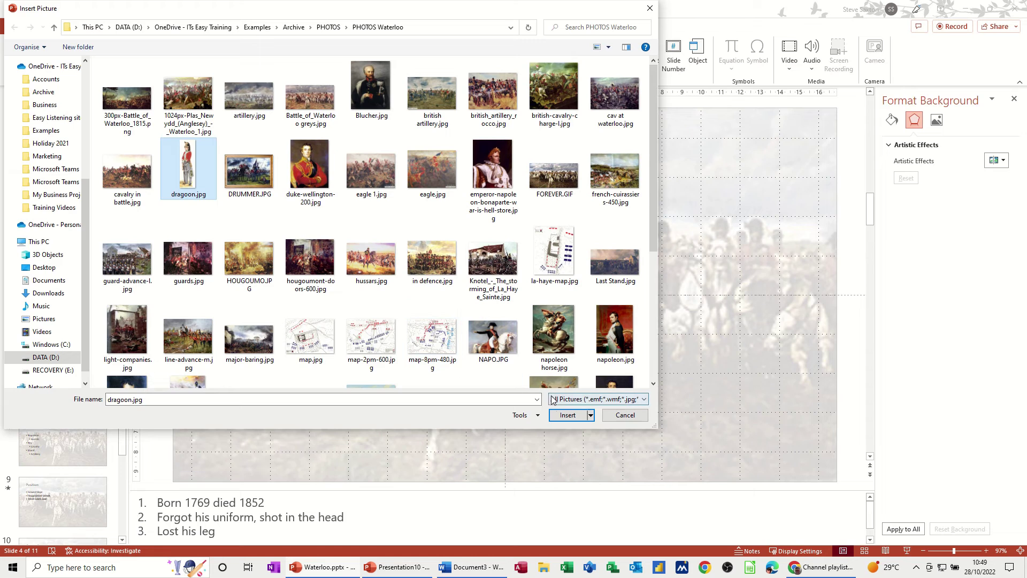
{"action": "left_click", "coordinate": [566, 416]}
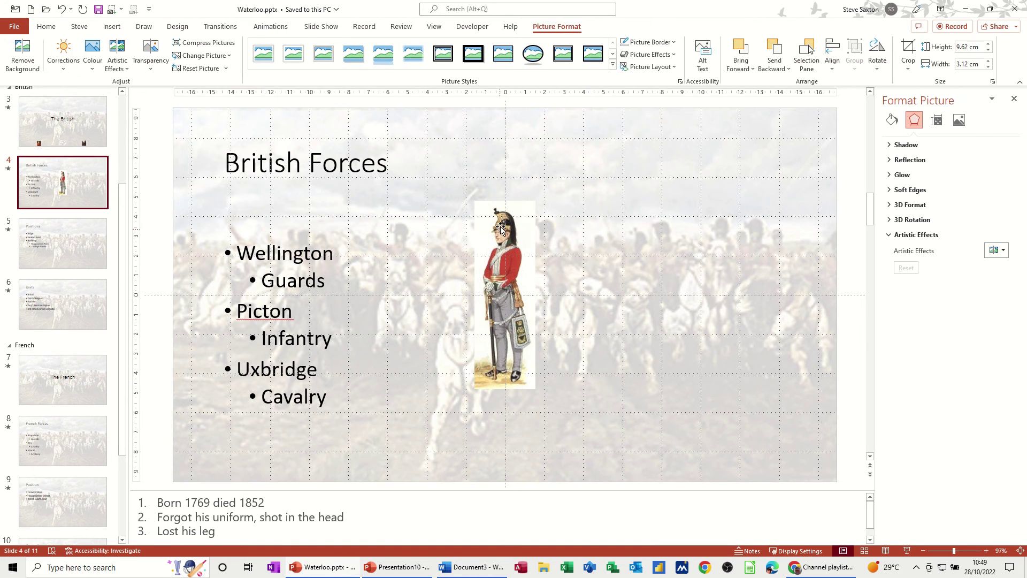
{"action": "left_click_drag", "start_coordinate": [537, 200], "coordinate": [748, 443]}
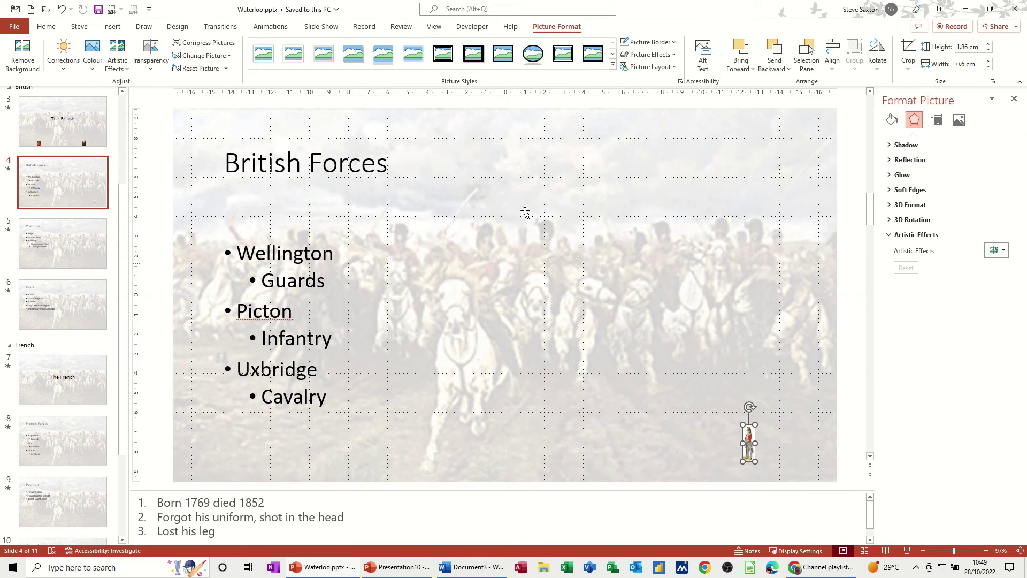
Hyperlink the dragoon picture to The British slide.
{"action": "left_click", "coordinate": [112, 26]}
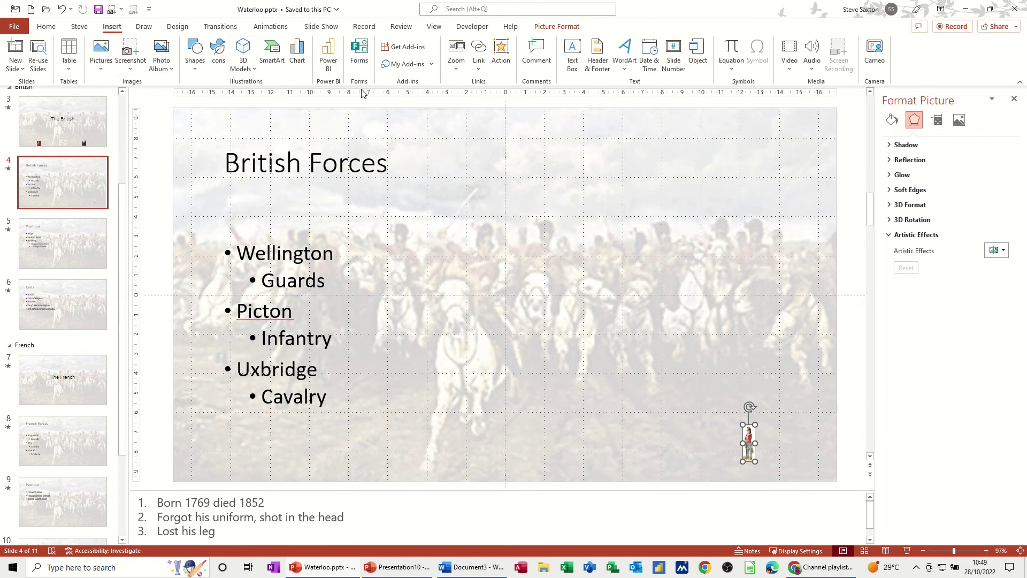
{"action": "left_click", "coordinate": [479, 50]}
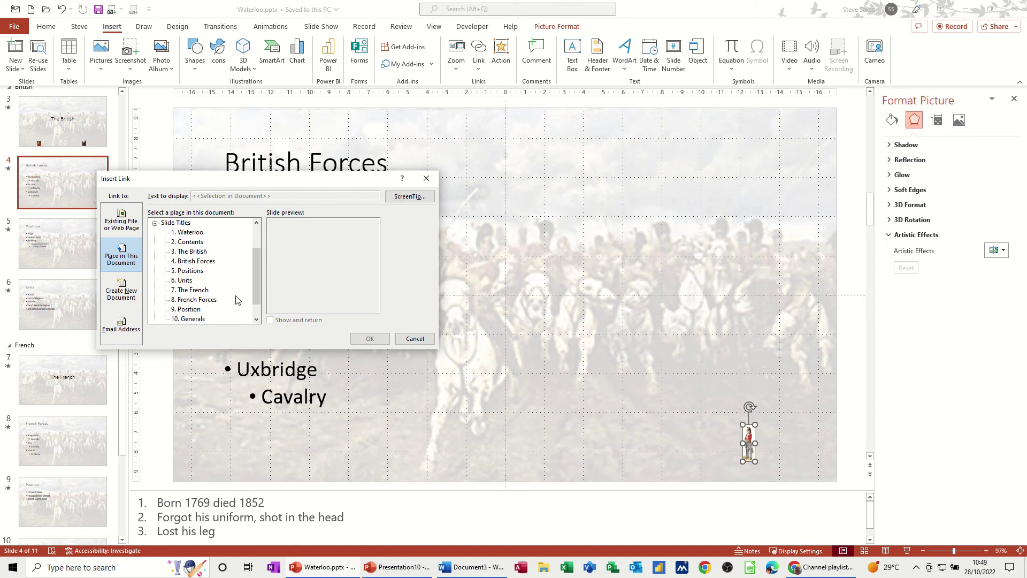
{"action": "left_click", "coordinate": [201, 265]}
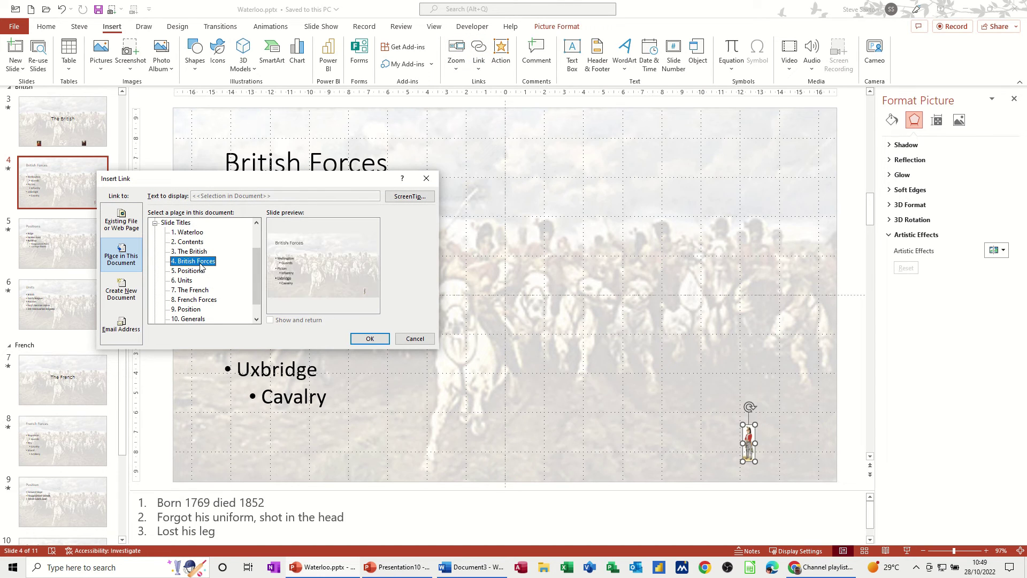
{"action": "left_click", "coordinate": [201, 252]}
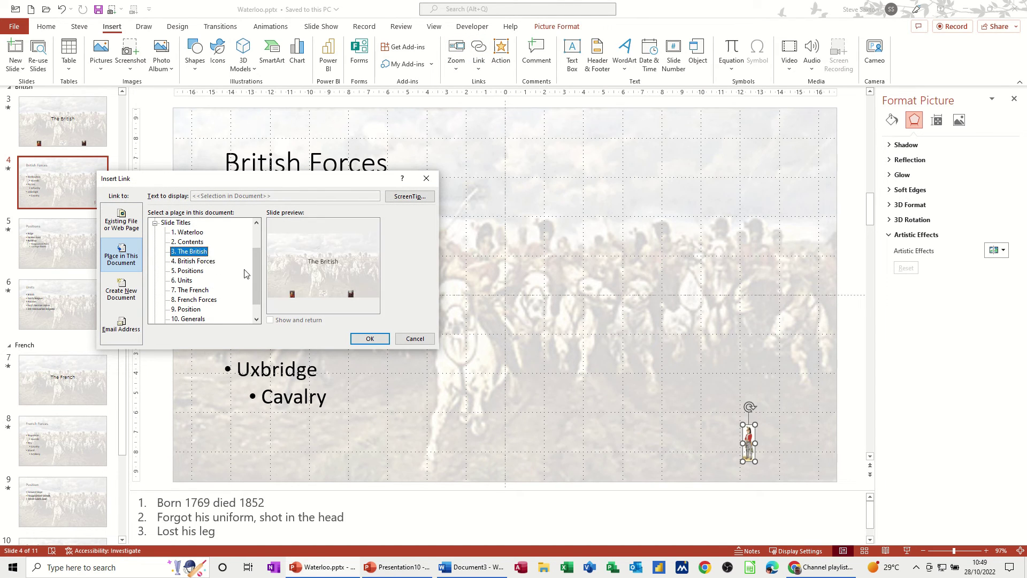
{"action": "left_click", "coordinate": [369, 339]}
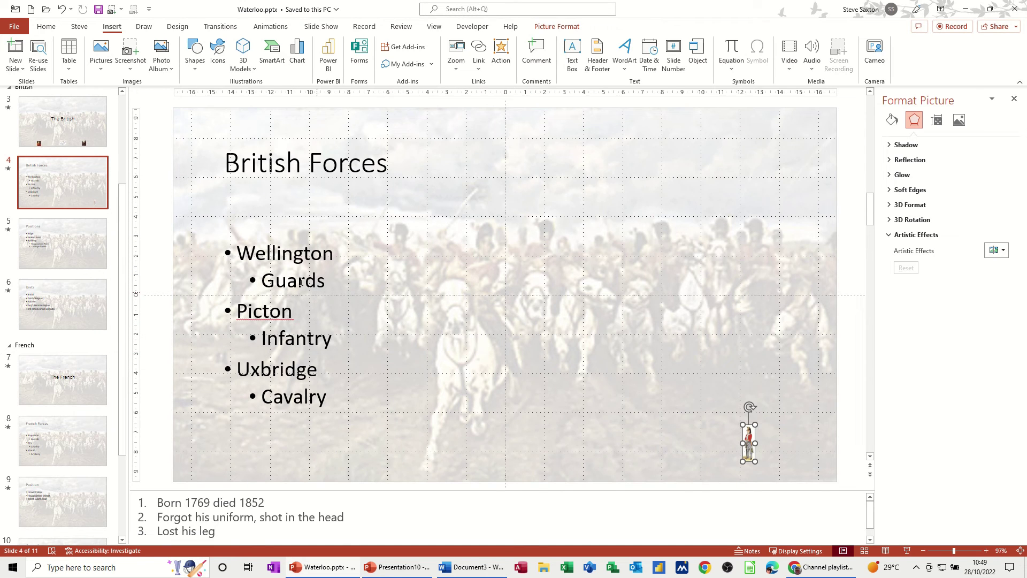
{"action": "left_click", "coordinate": [62, 123]}
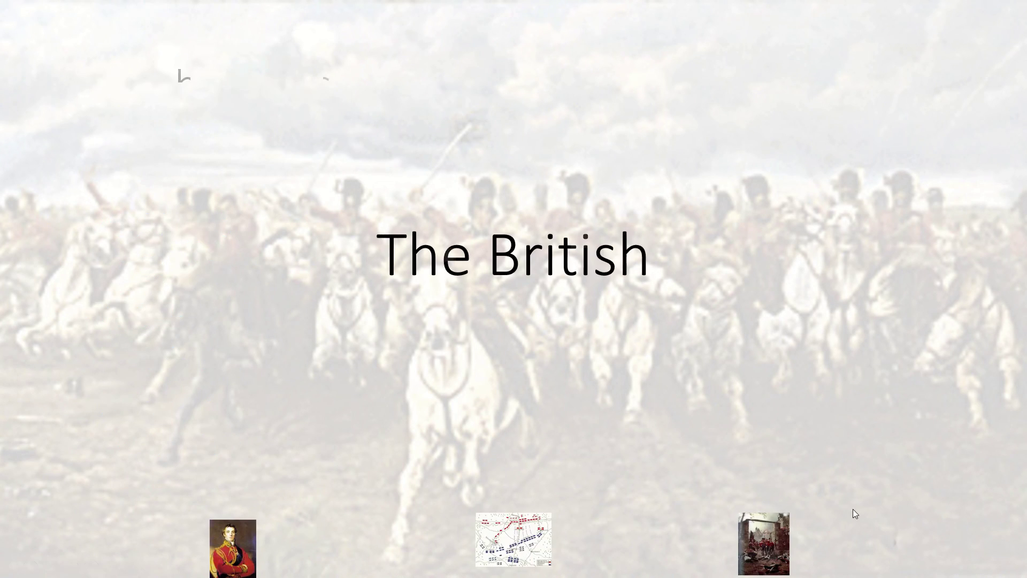
In the slide show, follow the map thumbnail's link from The British to Positions.
{"action": "left_click", "coordinate": [533, 543]}
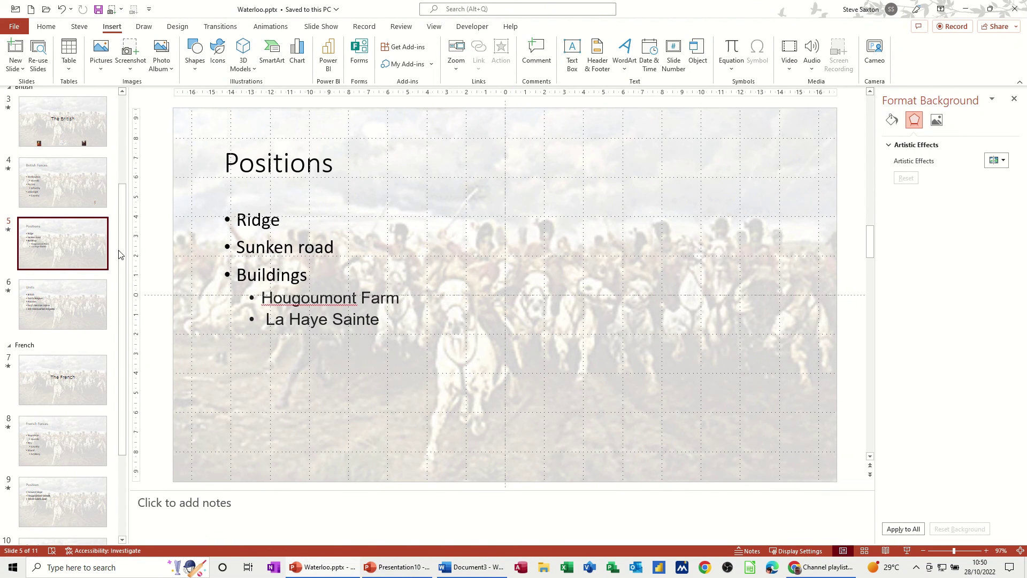
Browse The French, British Forces and Contents slides, then open the Index slide 11.
{"action": "left_click", "coordinate": [73, 394]}
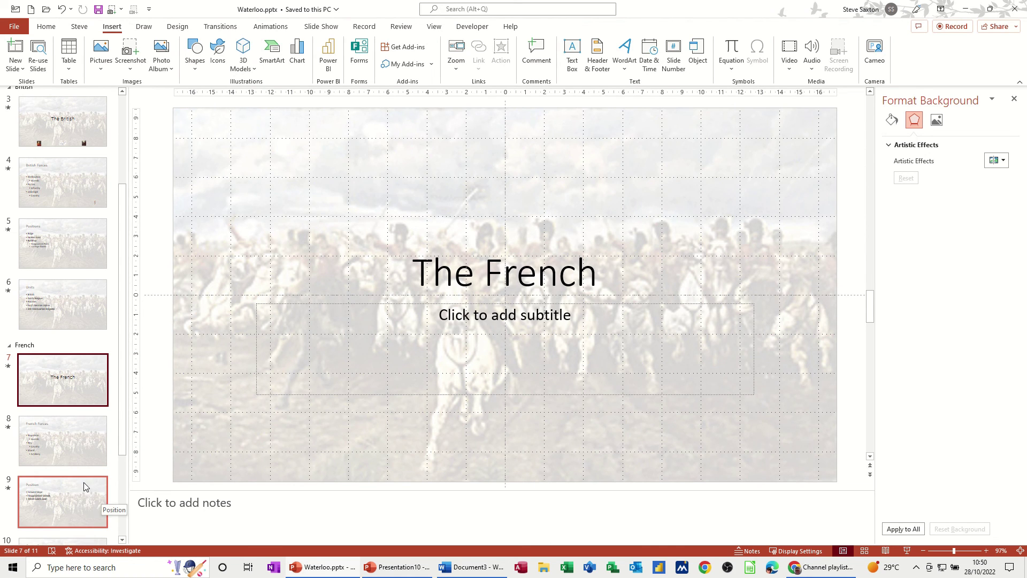
{"action": "left_click", "coordinate": [73, 201]}
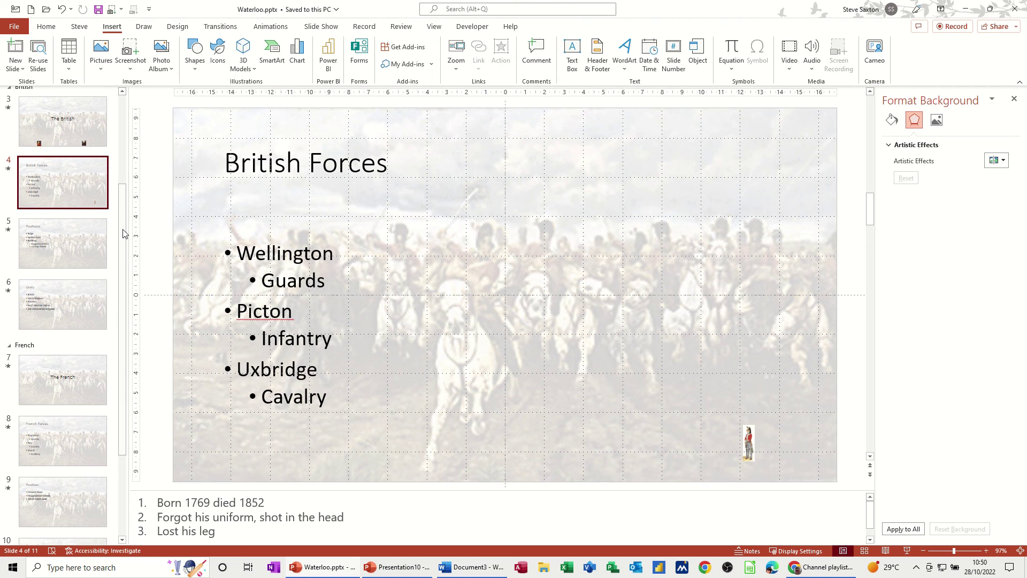
{"action": "left_click_drag", "start_coordinate": [122, 223], "coordinate": [124, 134]}
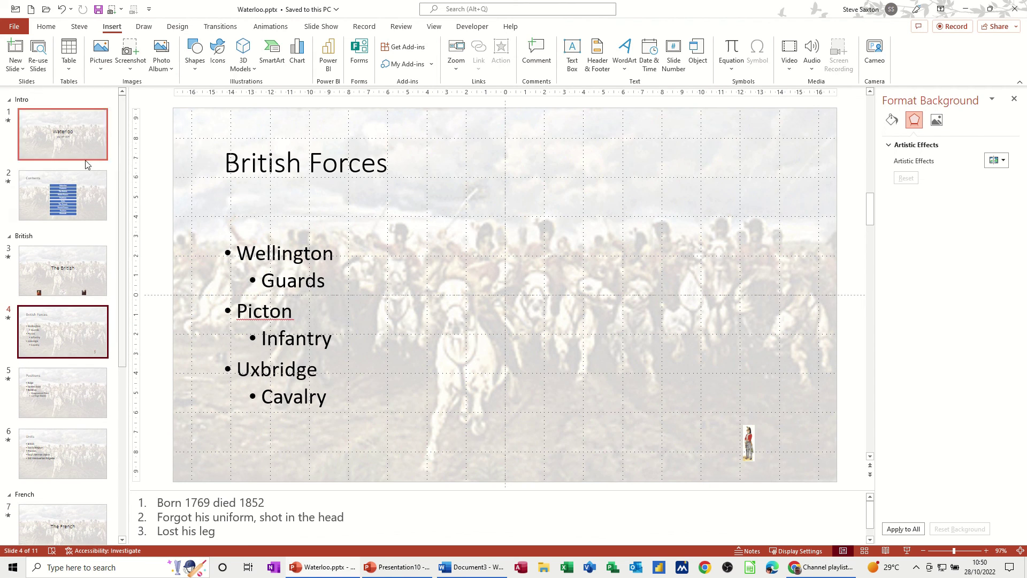
{"action": "left_click", "coordinate": [91, 201]}
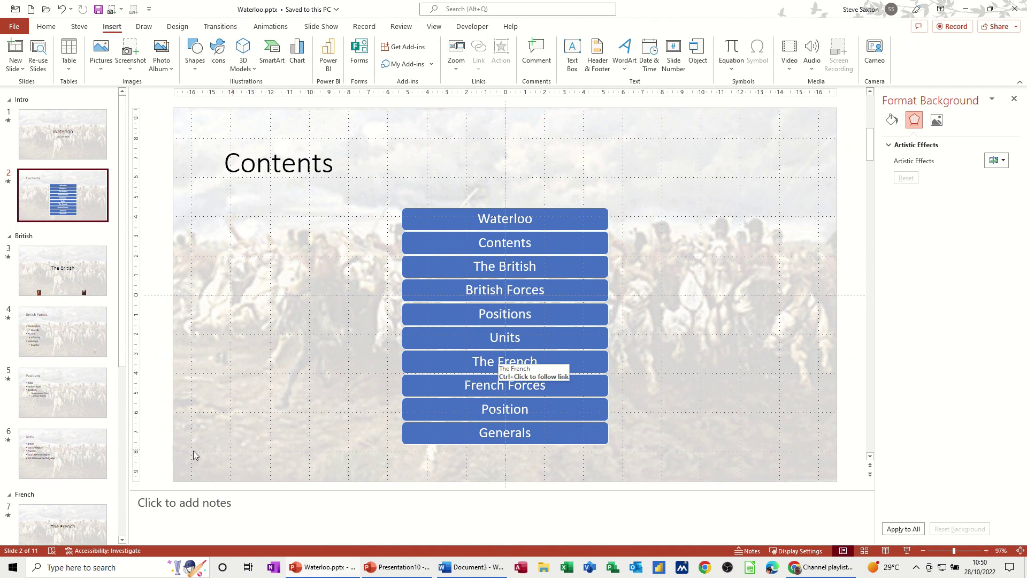
{"action": "left_click_drag", "start_coordinate": [121, 329], "coordinate": [121, 499]}
{"action": "left_click", "coordinate": [76, 510]}
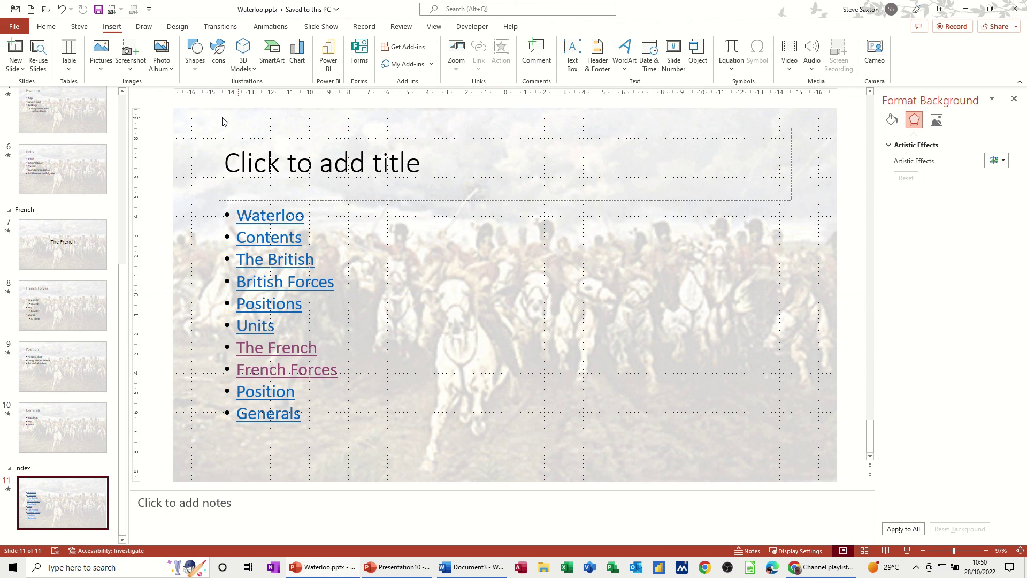
{"action": "left_click", "coordinate": [908, 553]}
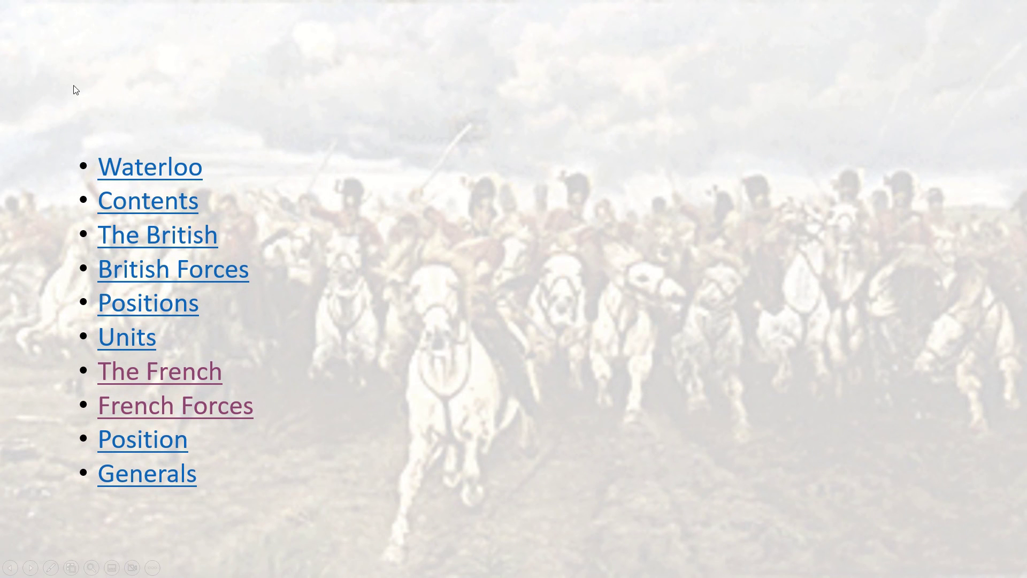
{"action": "left_click", "coordinate": [153, 236]}
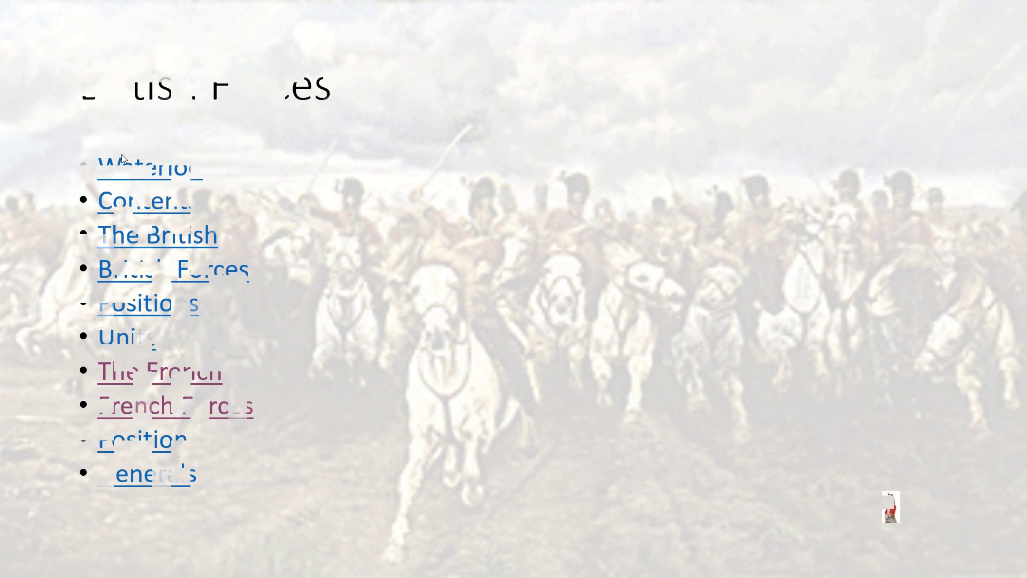